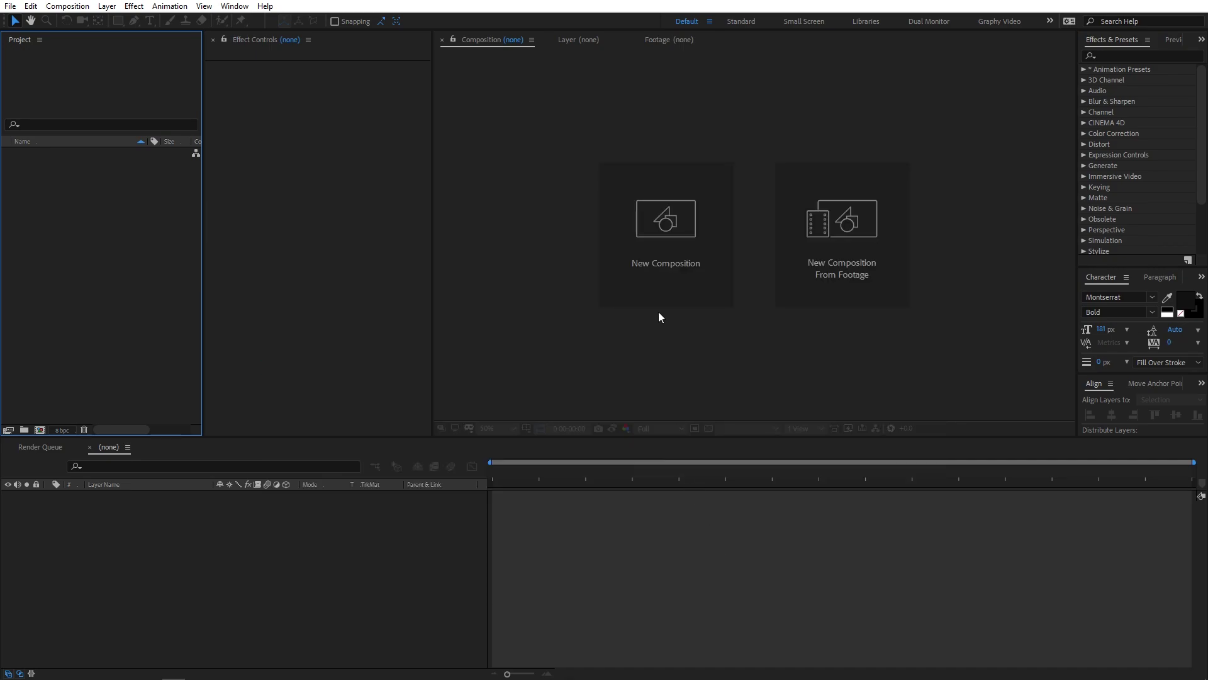
# - Create a composition named Main and turn off the transparency grid in its viewer
pyautogui.click(650, 282)
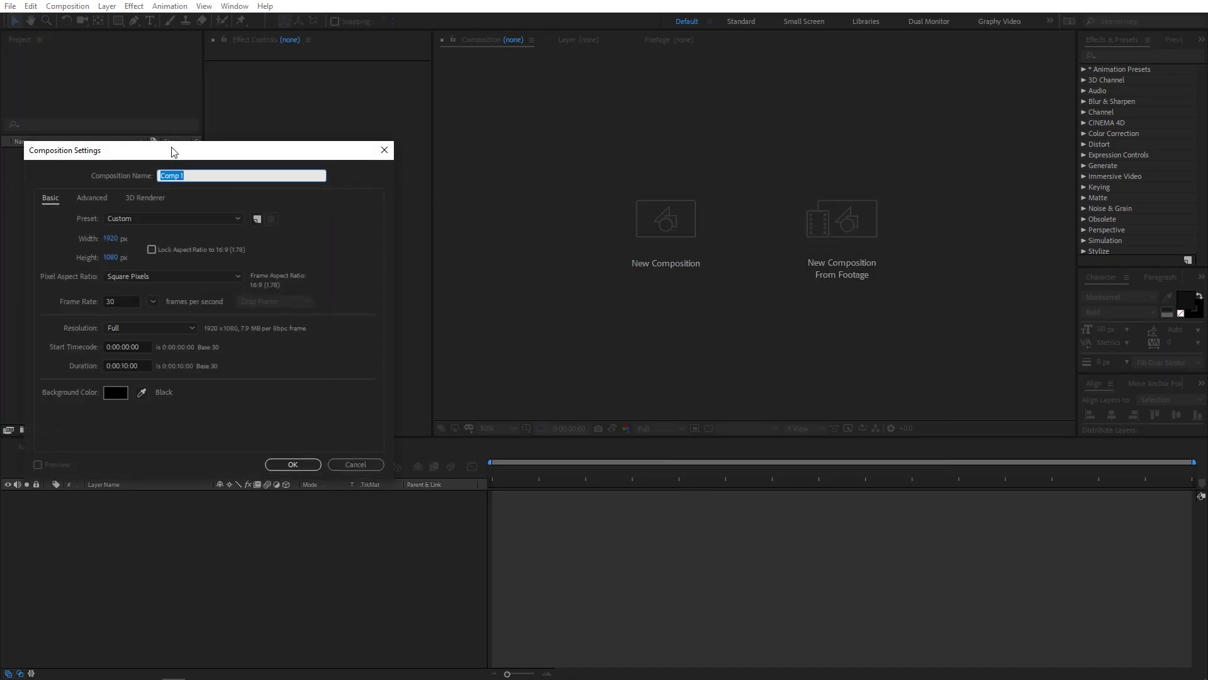
pyautogui.moveTo(172, 153); pyautogui.dragTo(345, 137)
pyautogui.write('Main')
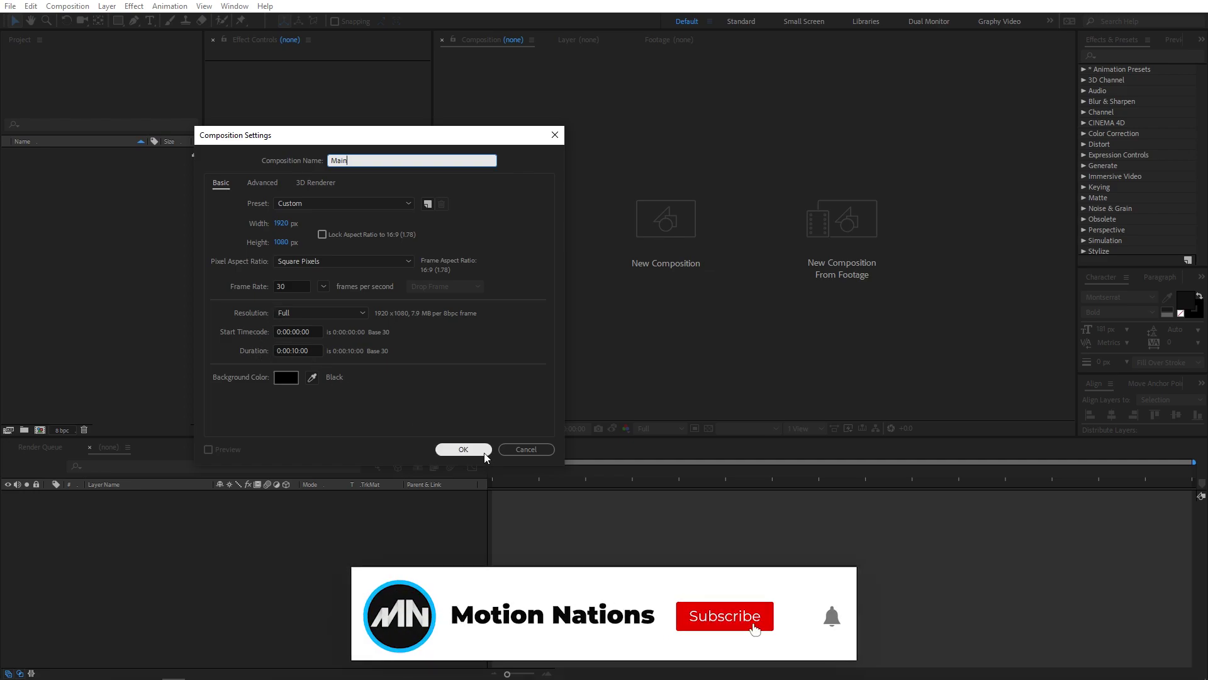
pyautogui.click(463, 449)
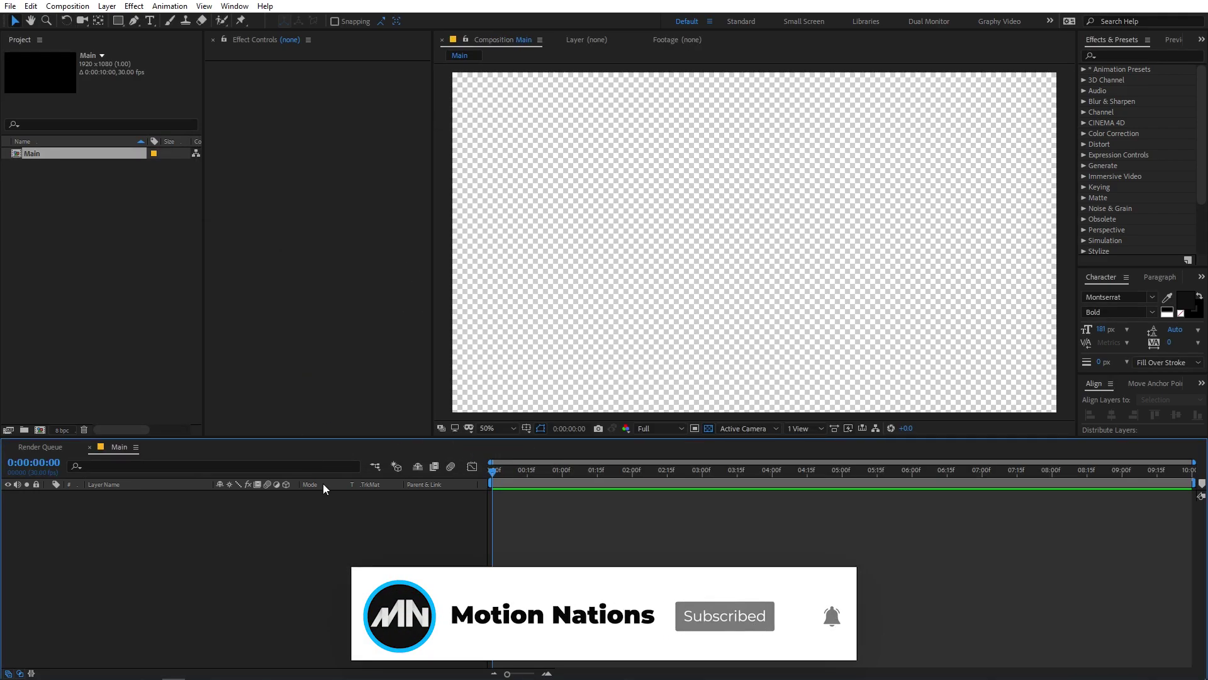
pyautogui.click(709, 429)
# - Add a light grey solid layer named BG with colour EEEEEE as the background
pyautogui.rightClick(144, 572)
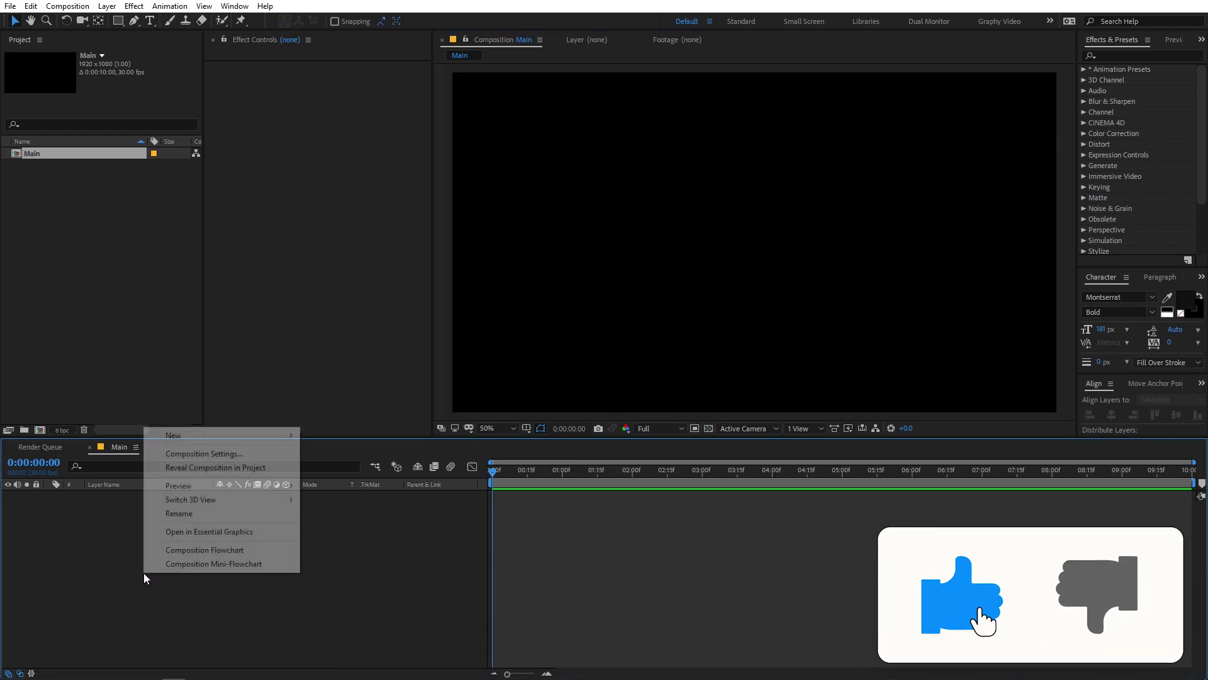
pyautogui.moveTo(243, 438)
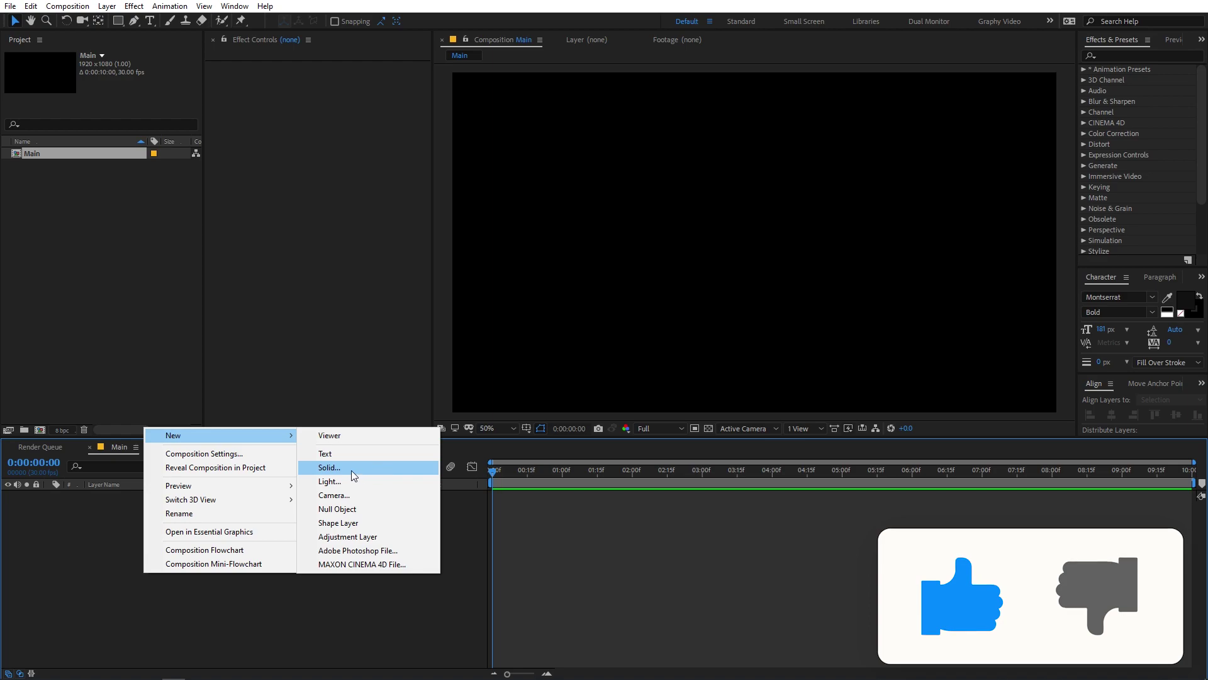
pyautogui.click(351, 470)
pyautogui.click(300, 272)
pyautogui.click(168, 380)
pyautogui.moveTo(168, 380); pyautogui.dragTo(163, 362)
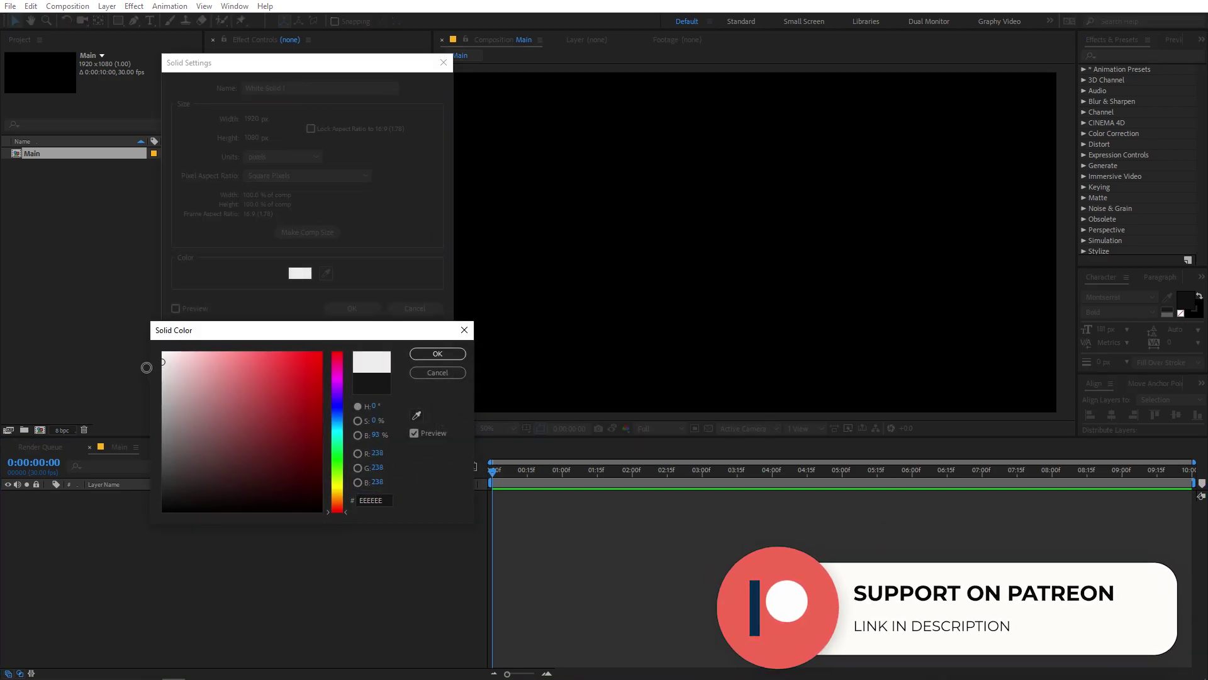
pyautogui.click(436, 354)
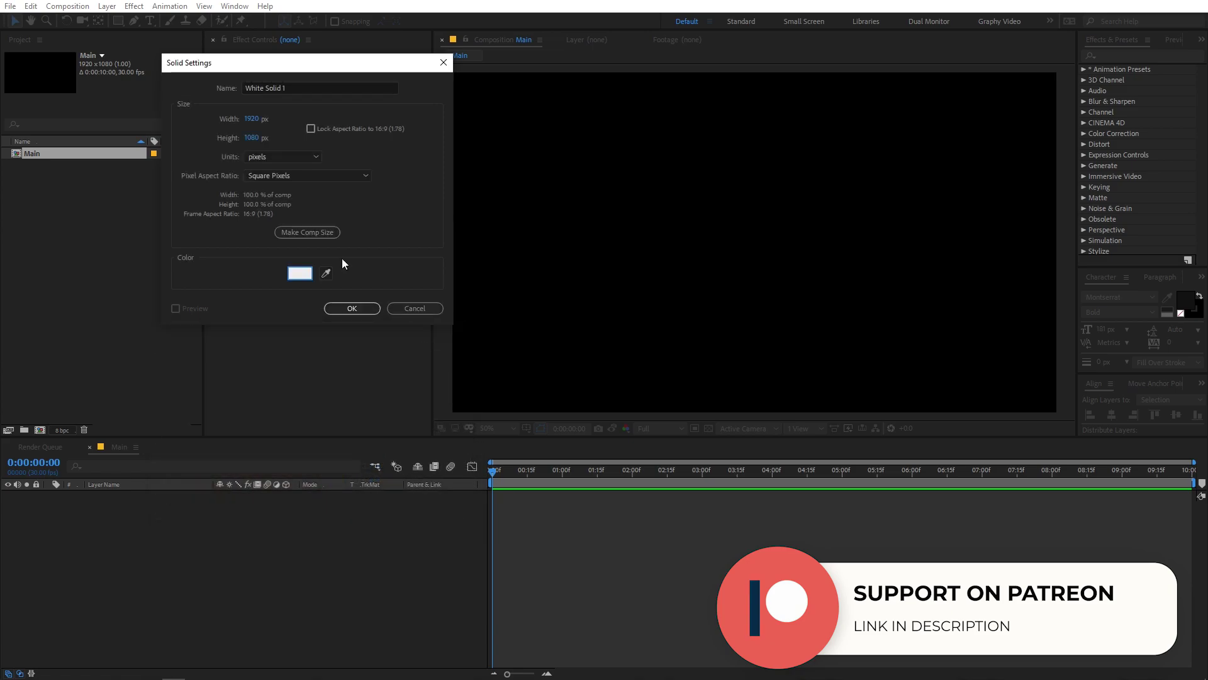
pyautogui.write('BG')
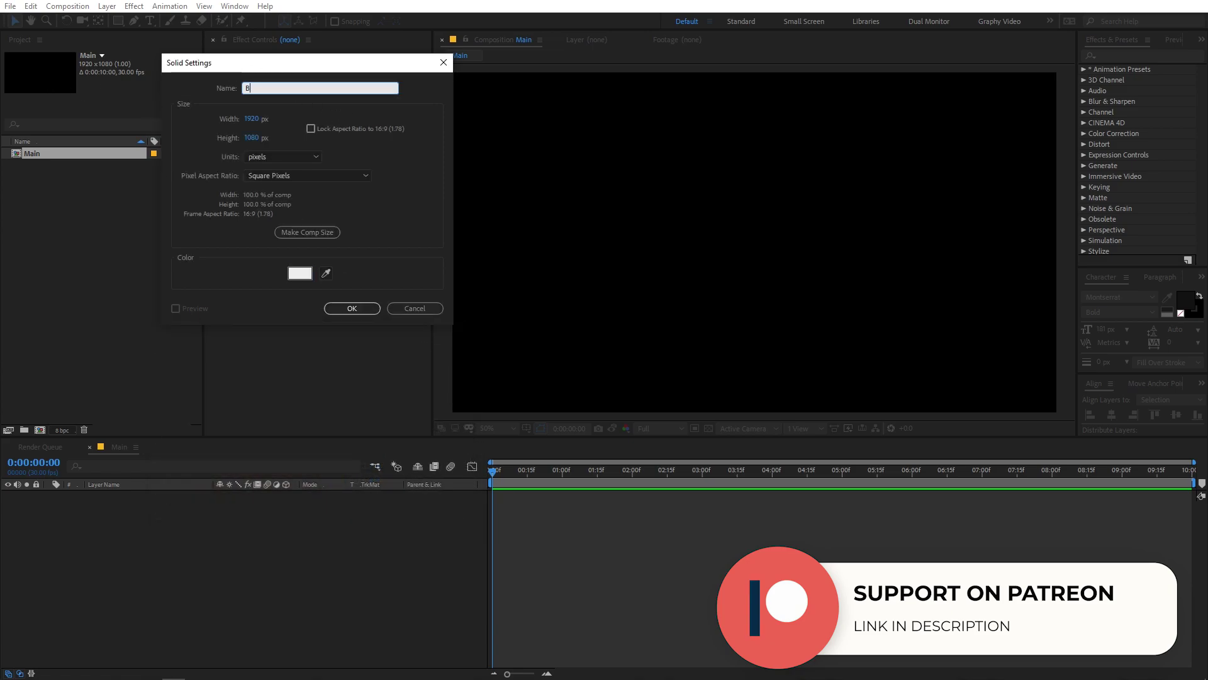
pyautogui.click(352, 308)
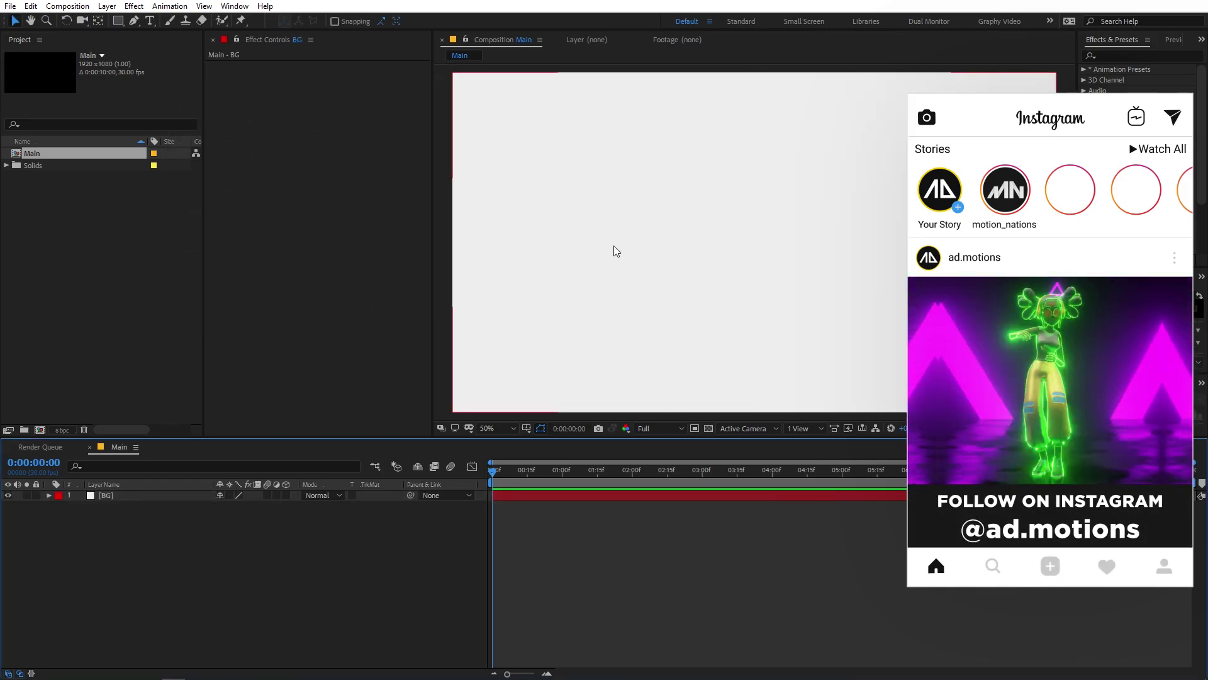
pyautogui.click(111, 249)
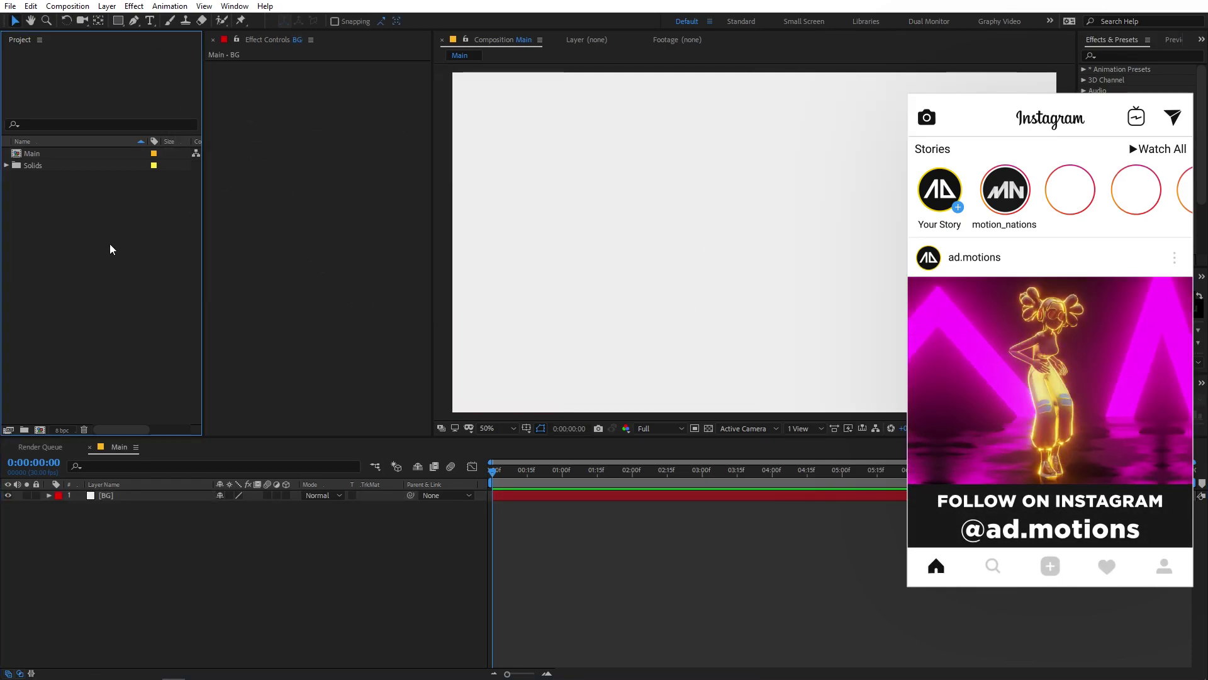
# - Create a text layer reading CREATIVE near the middle of the composition
pyautogui.click(150, 23)
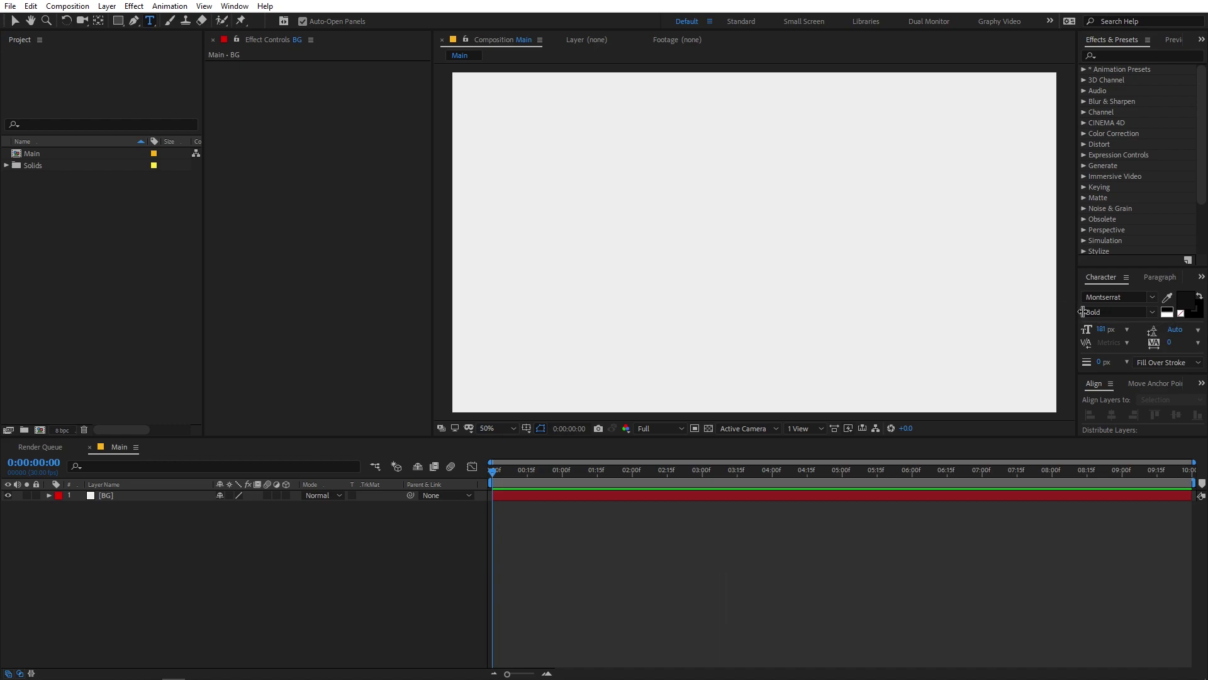
pyautogui.click(685, 239)
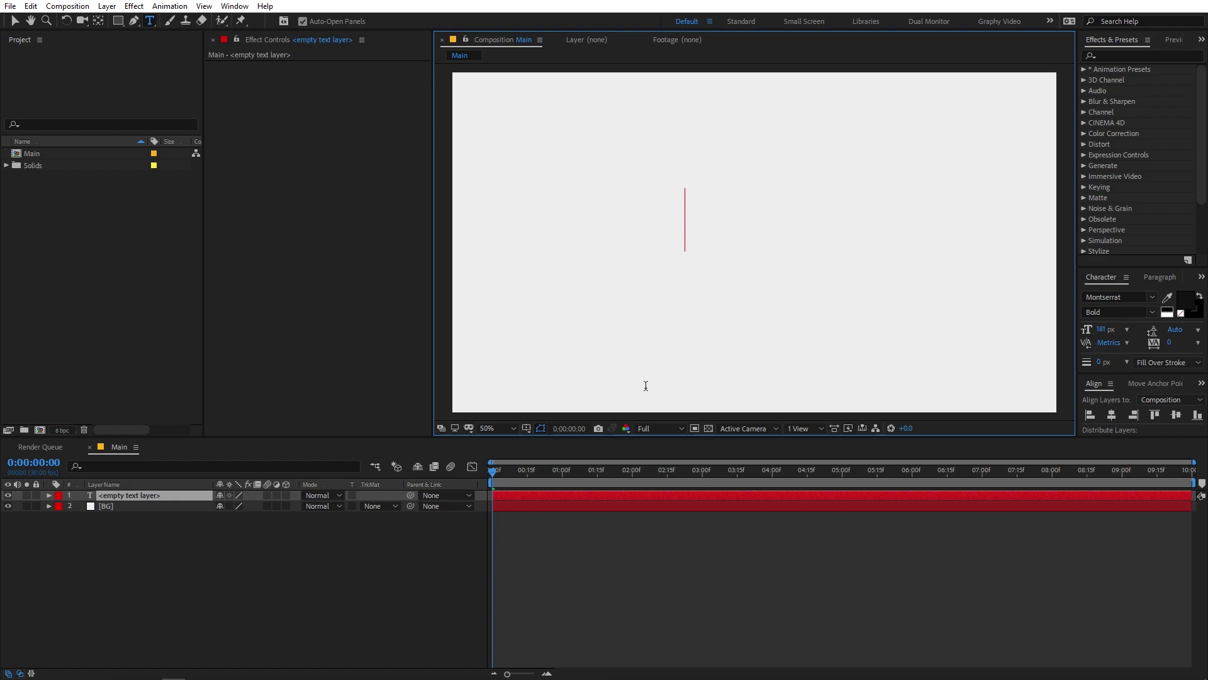
pyautogui.write('CRE')
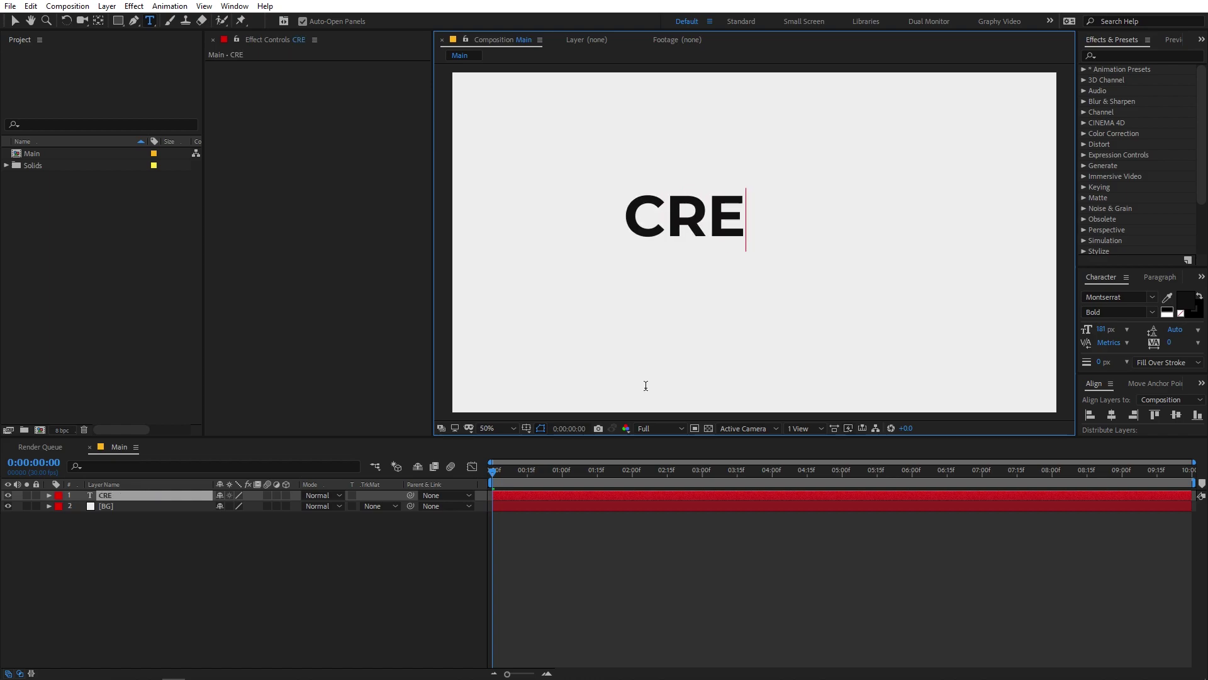
pyautogui.write('ATIVE')
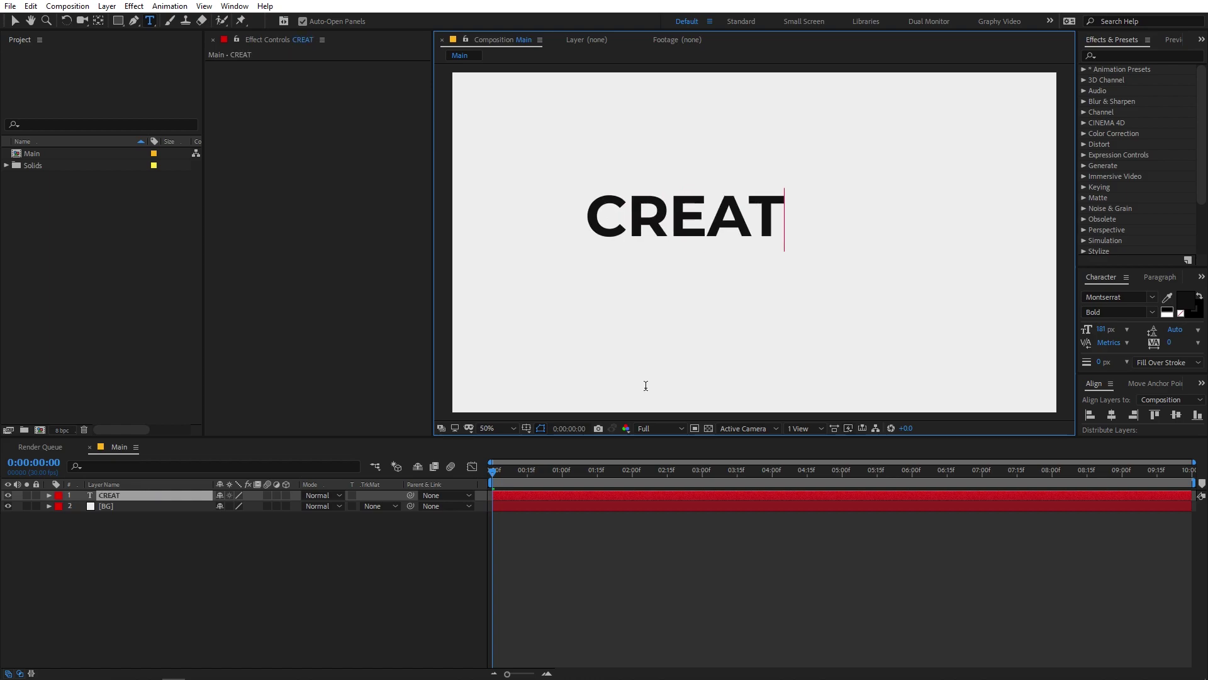
# - Set the CREATIVE text's Montserrat font style to Black
pyautogui.doubleClick(681, 219)
pyautogui.click(1149, 313)
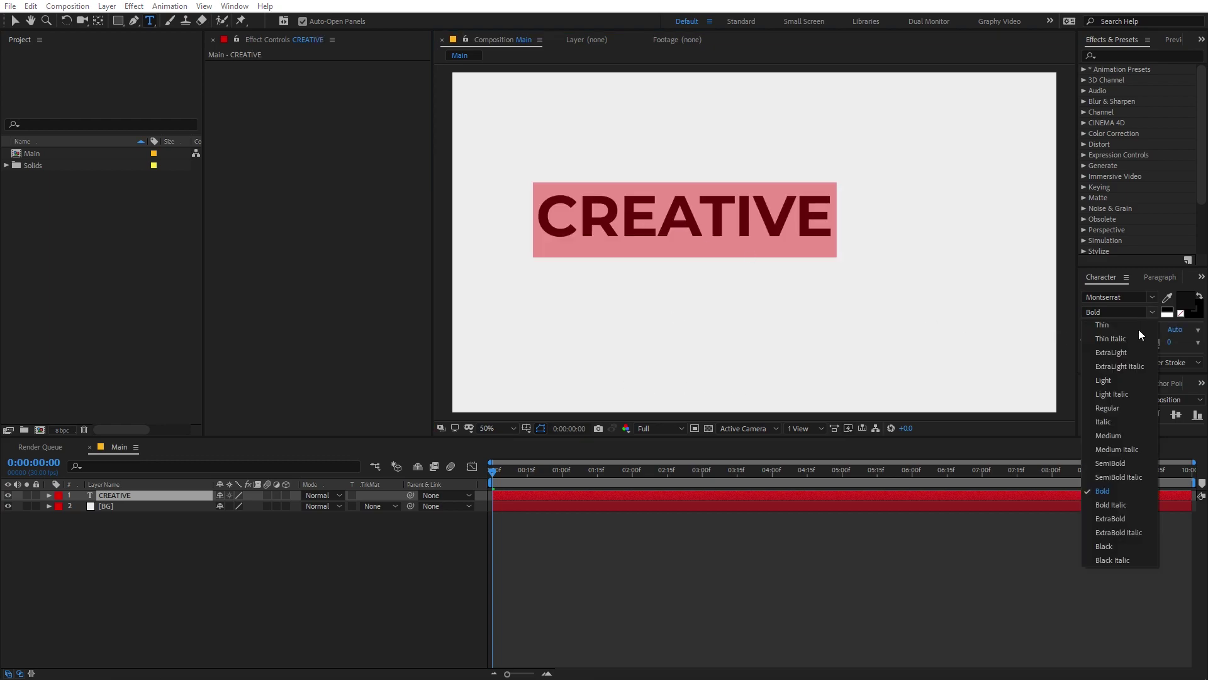
pyautogui.click(1111, 519)
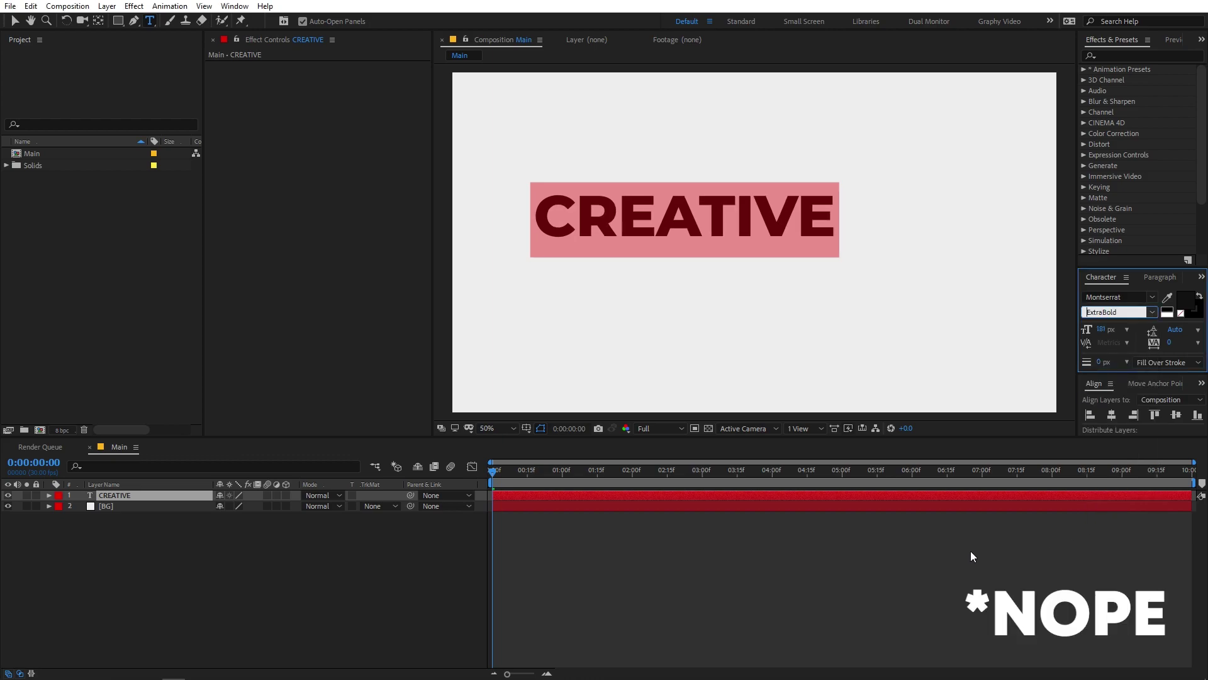
pyautogui.click(1156, 312)
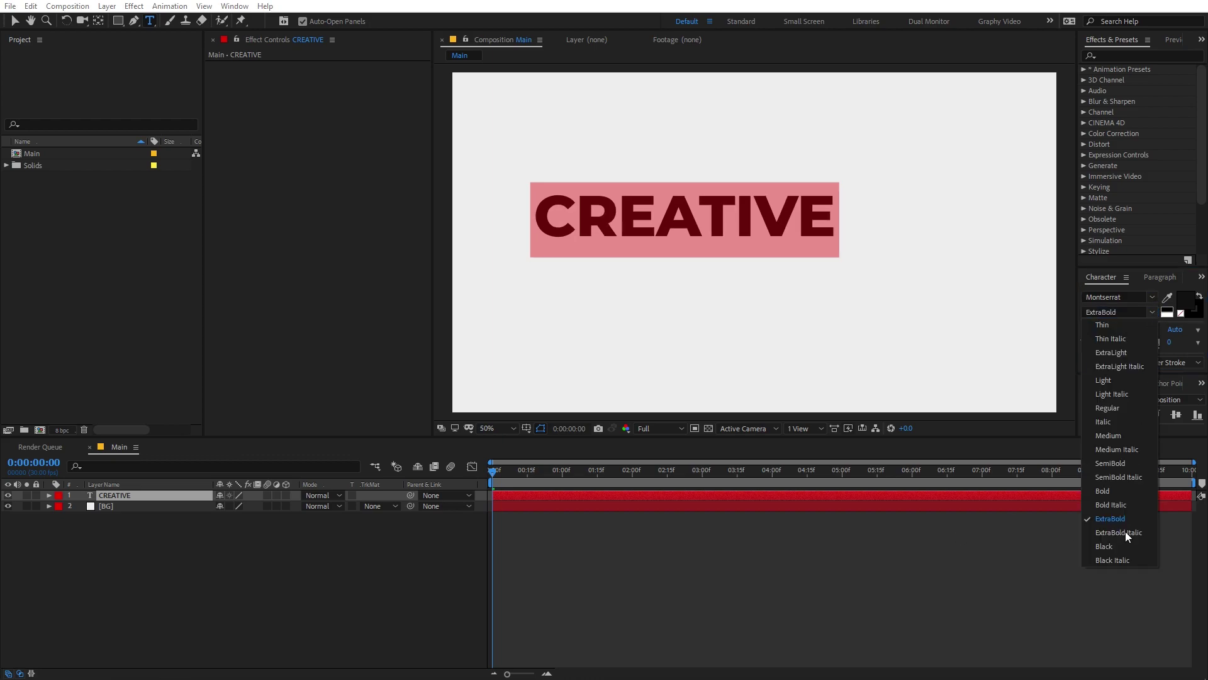
pyautogui.click(1117, 545)
pyautogui.click(881, 567)
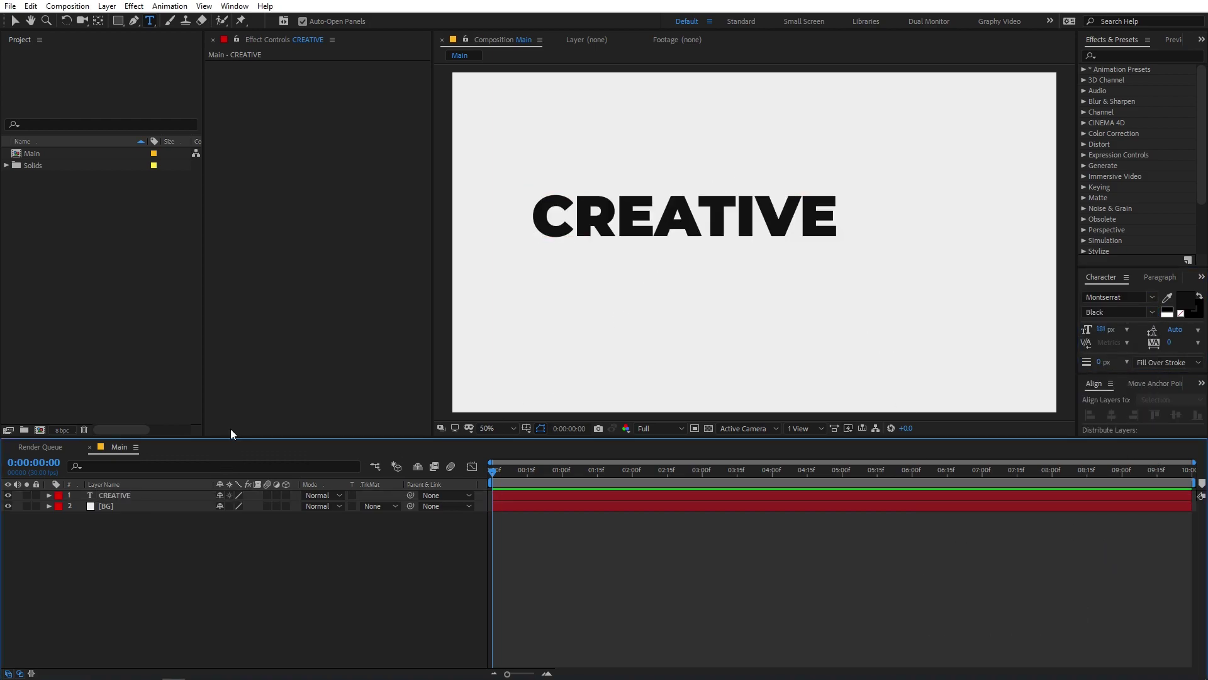
# - Center the CREATIVE text layer horizontally and vertically in the composition
pyautogui.click(137, 496)
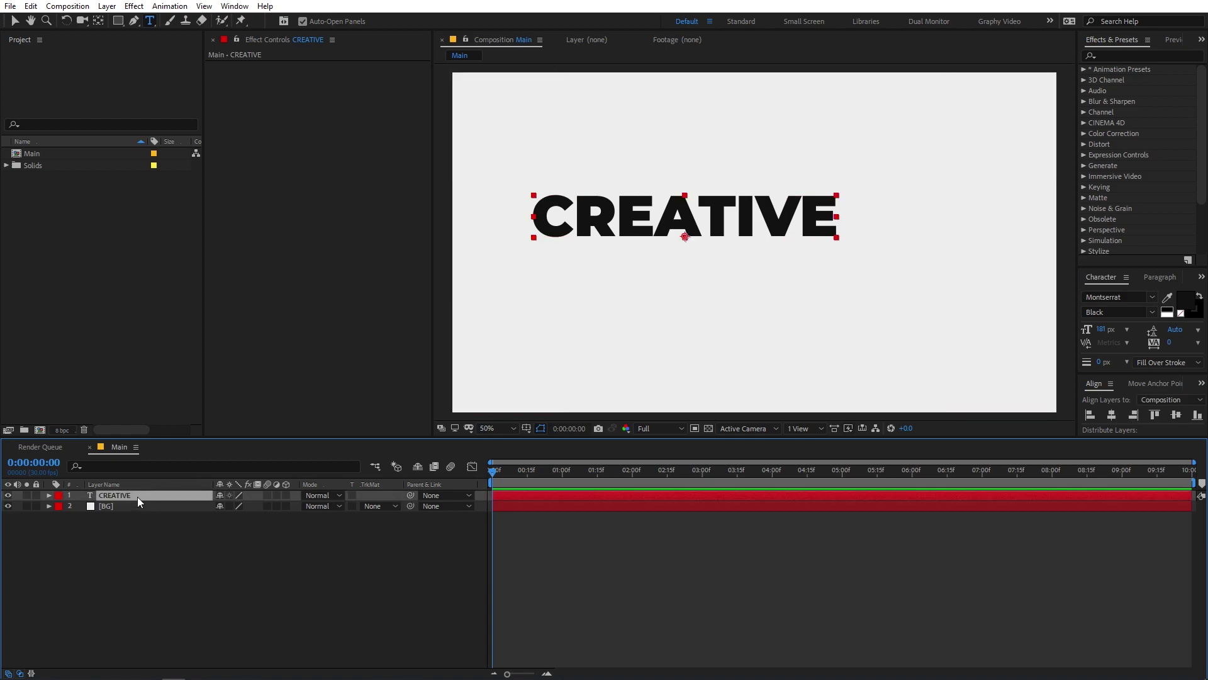
pyautogui.click(1113, 415)
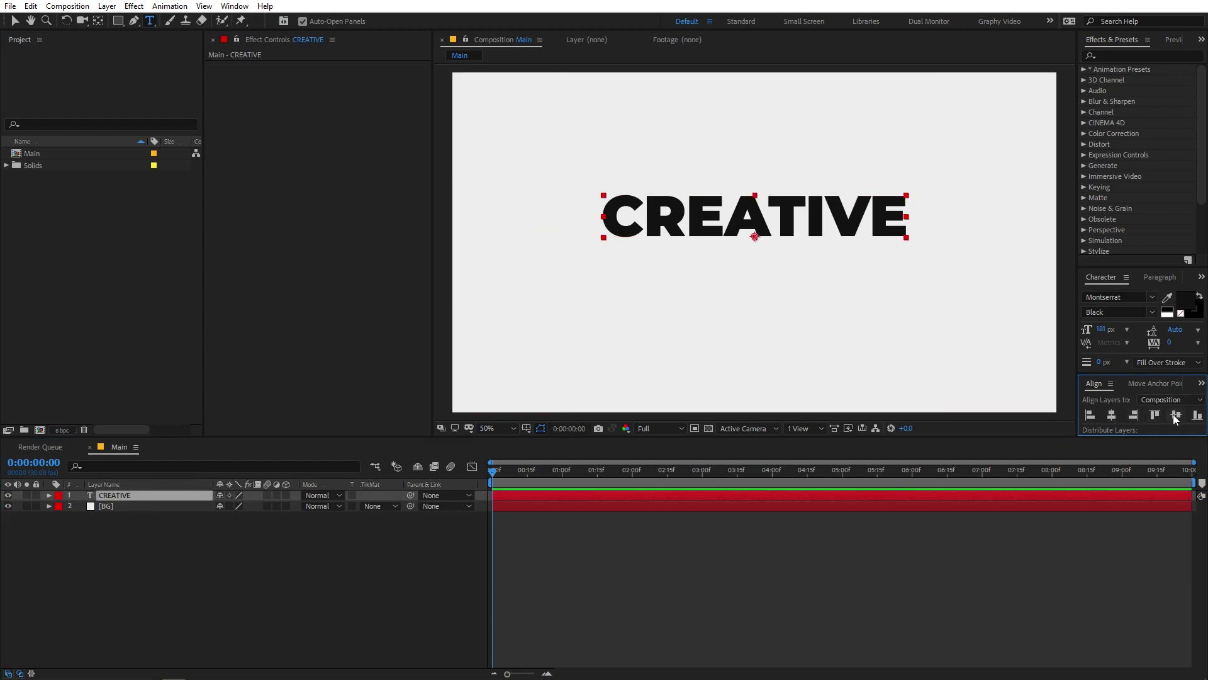
pyautogui.click(1174, 414)
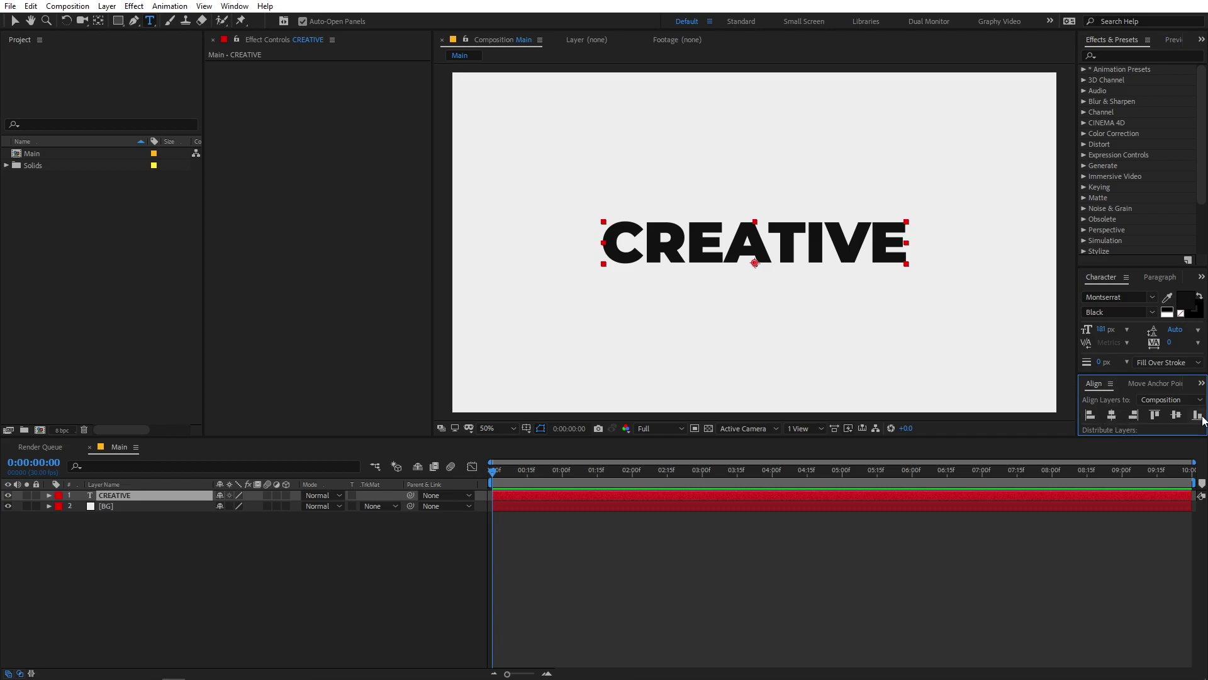
pyautogui.click(235, 6)
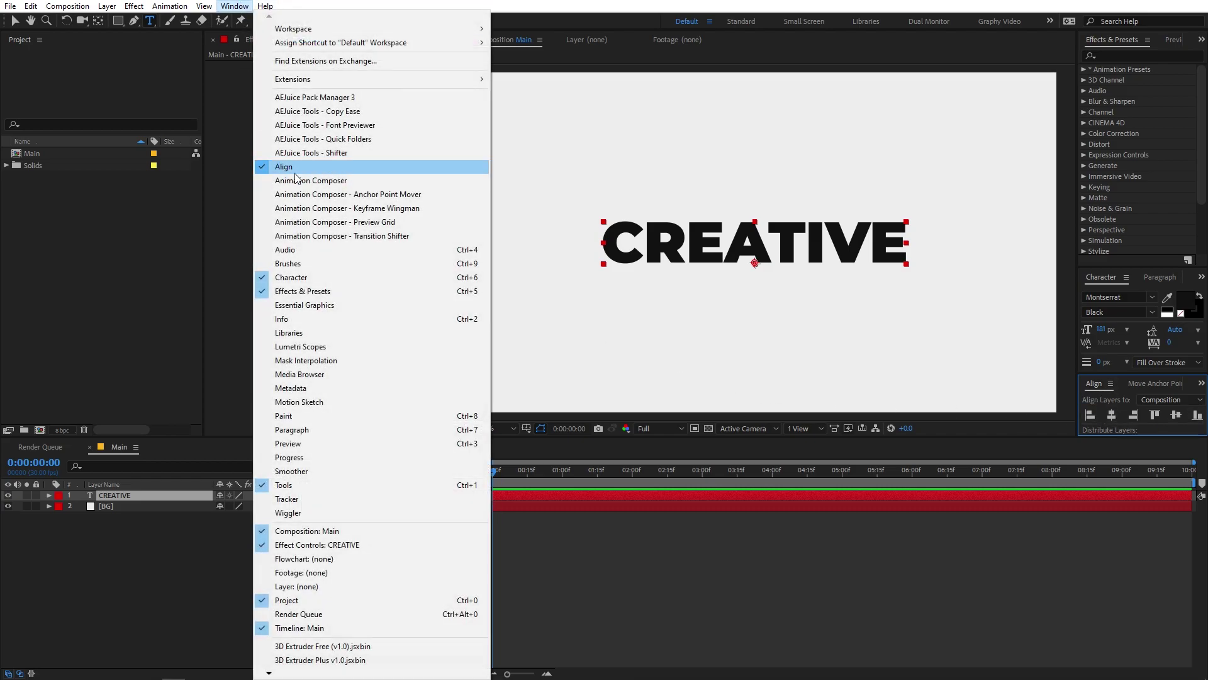
pyautogui.click(653, 538)
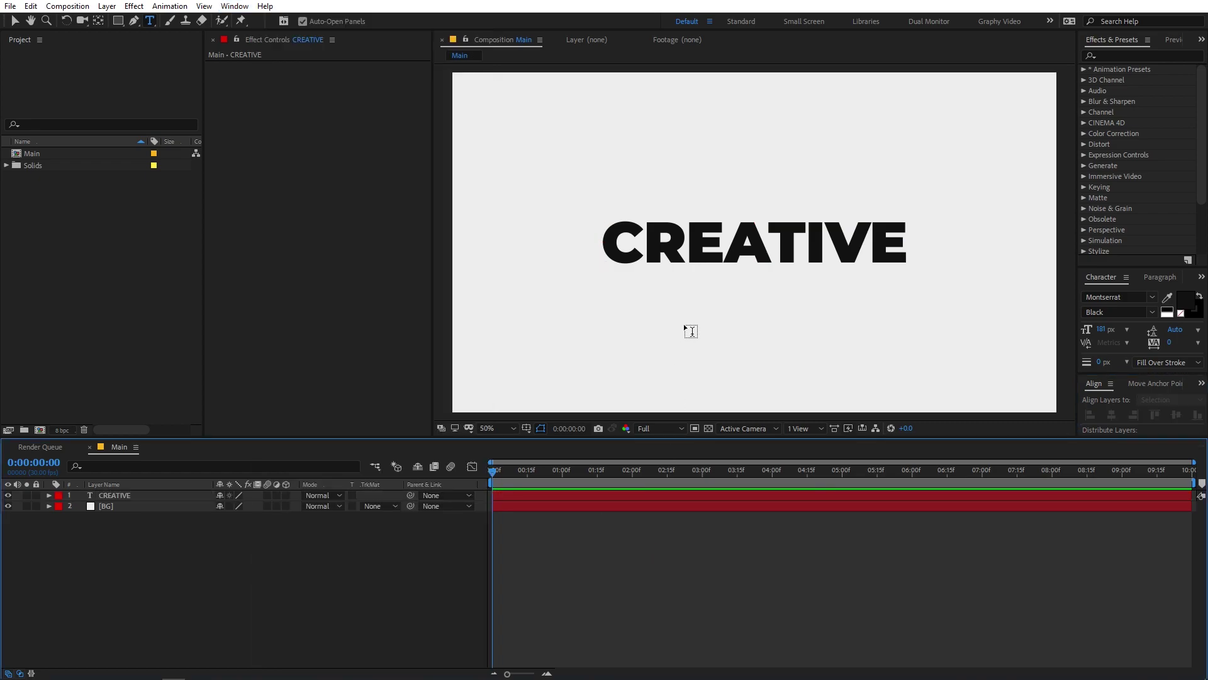
# - Move the CREATIVE text layer's anchor point to the center of the text
pyautogui.click(98, 496)
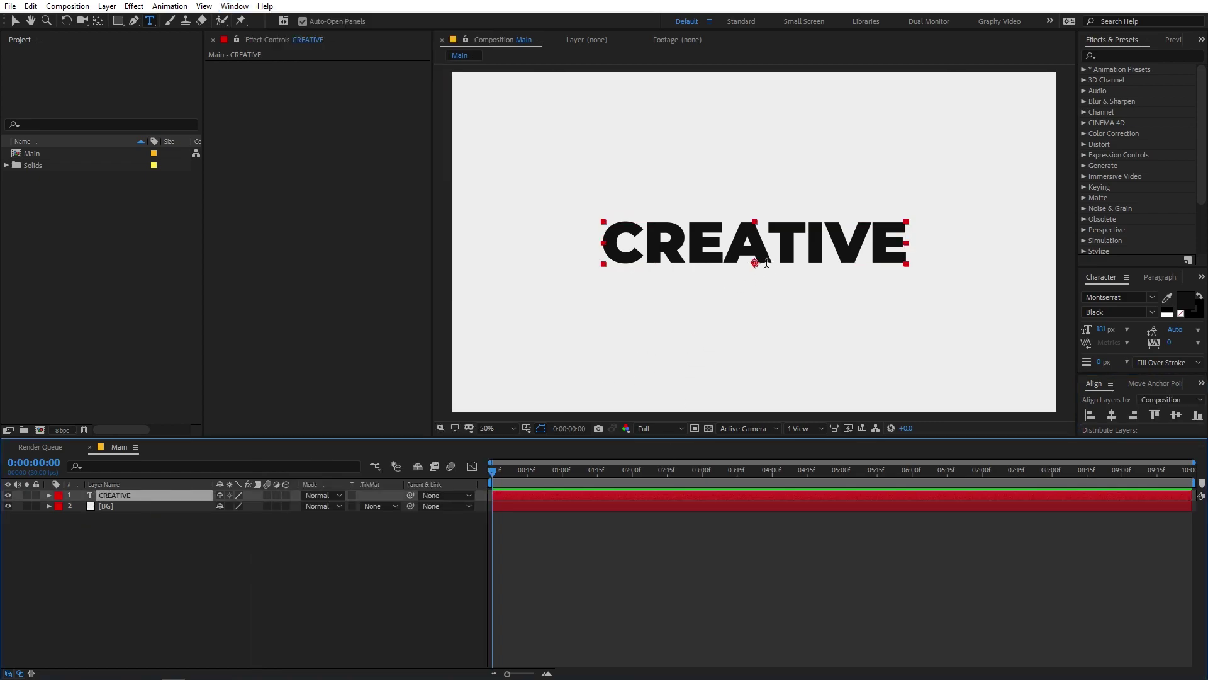
pyautogui.press('v')
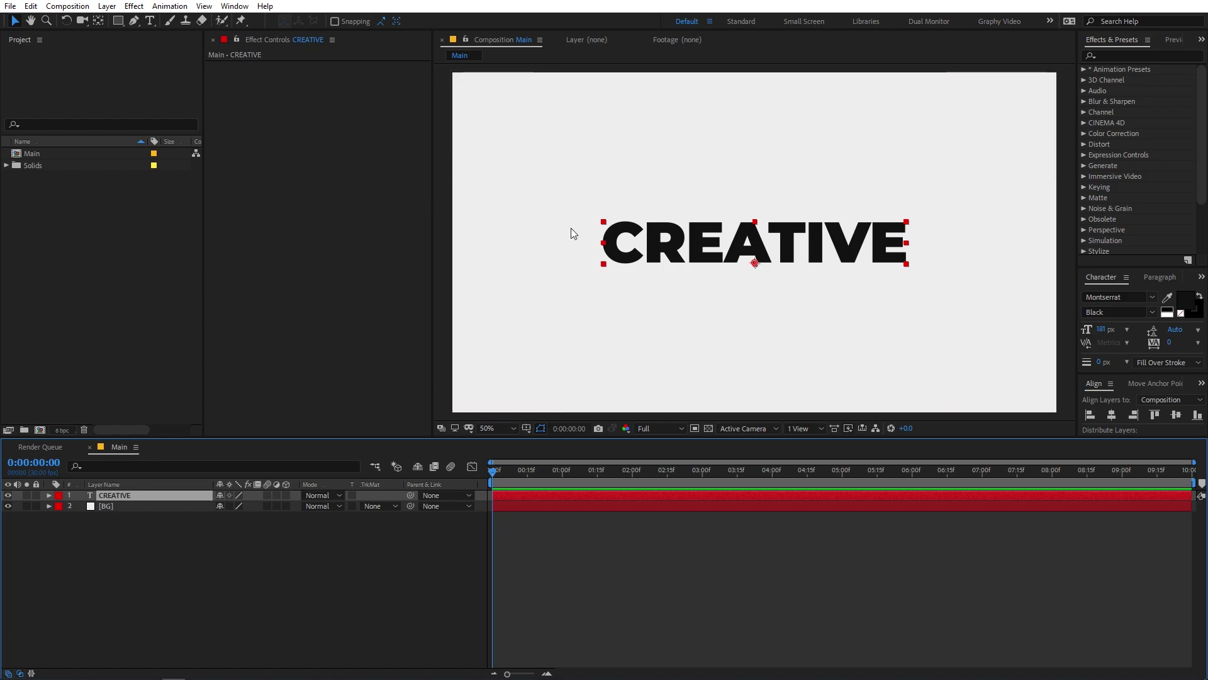
pyautogui.click(98, 23)
pyautogui.hotkey('ctrl', 'alt', 'Home')
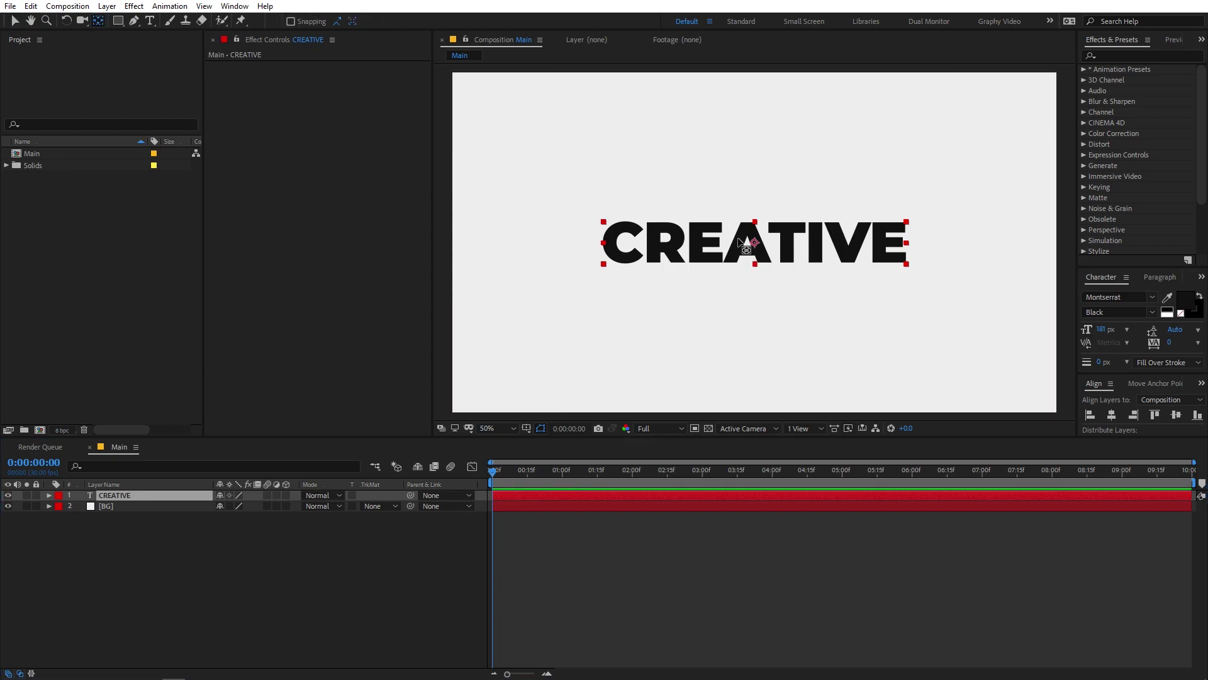
pyautogui.press('v')
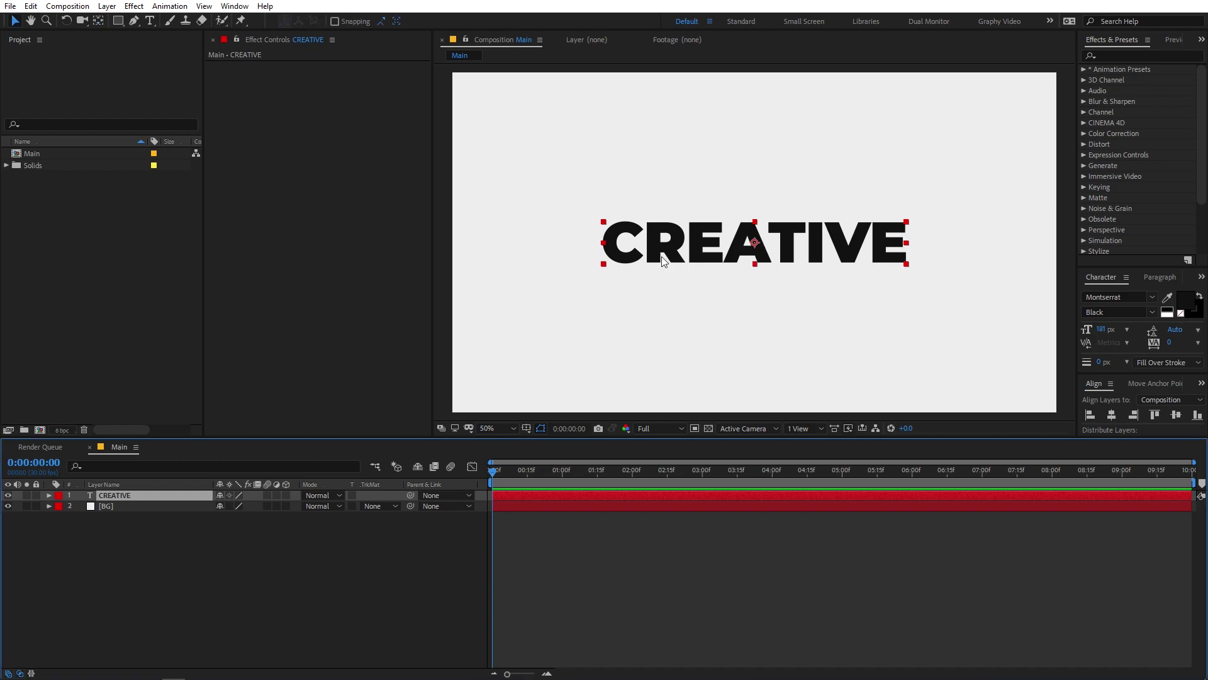
pyautogui.click(343, 554)
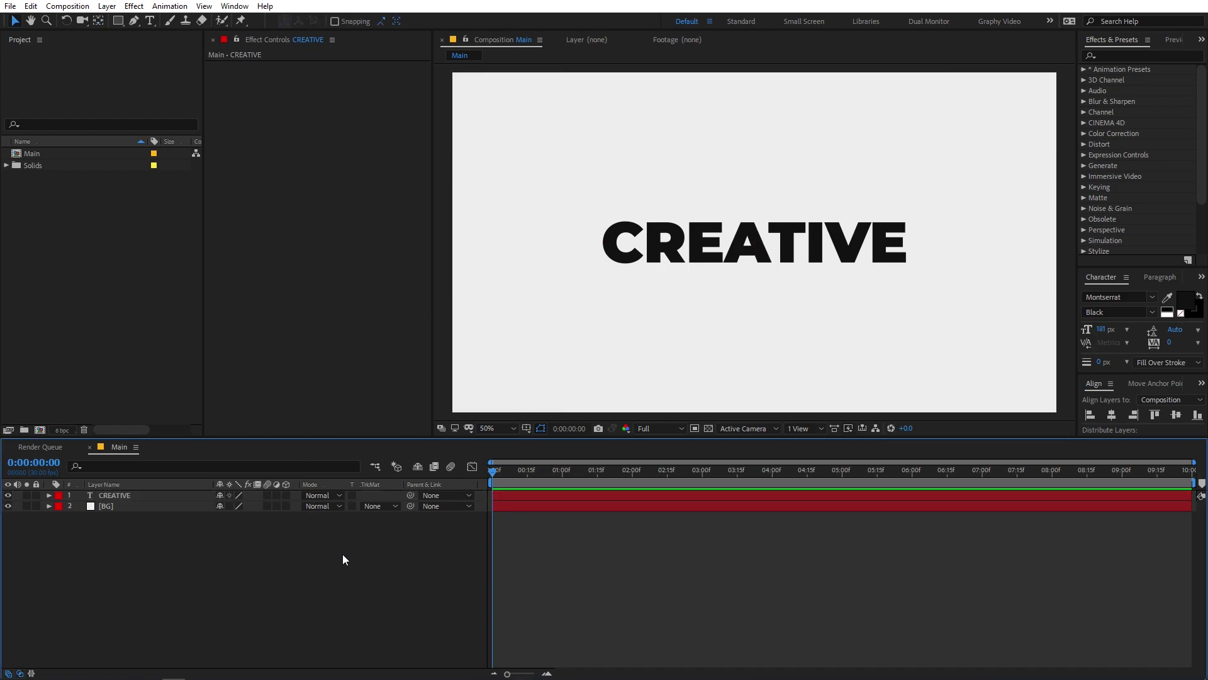
# - Scale the CREATIVE text layer down slightly about its center and collapse its properties
pyautogui.click(126, 496)
pyautogui.press('s')
pyautogui.moveTo(234, 507); pyautogui.dragTo(155, 510)
pyautogui.click(153, 557)
pyautogui.click(49, 495)
pyautogui.click(174, 528)
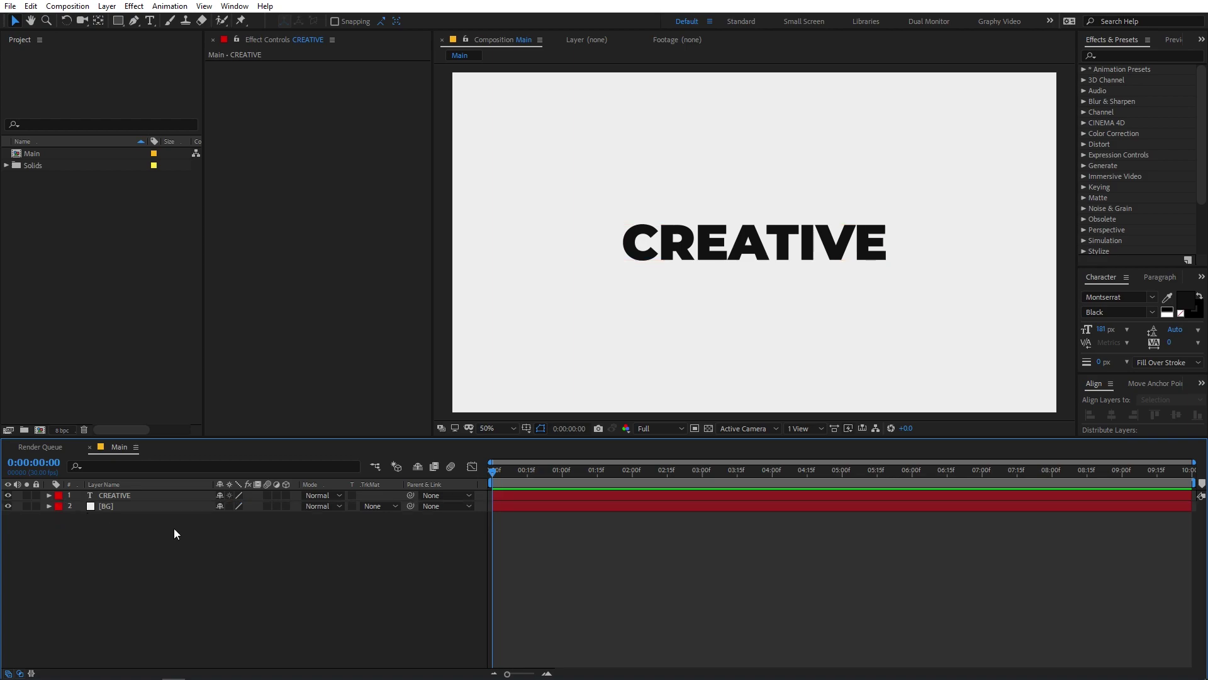
# - Draw a rectangle with no fill and a 5 px stroke around the CREATIVE text, centered in the composition
pyautogui.click(118, 22)
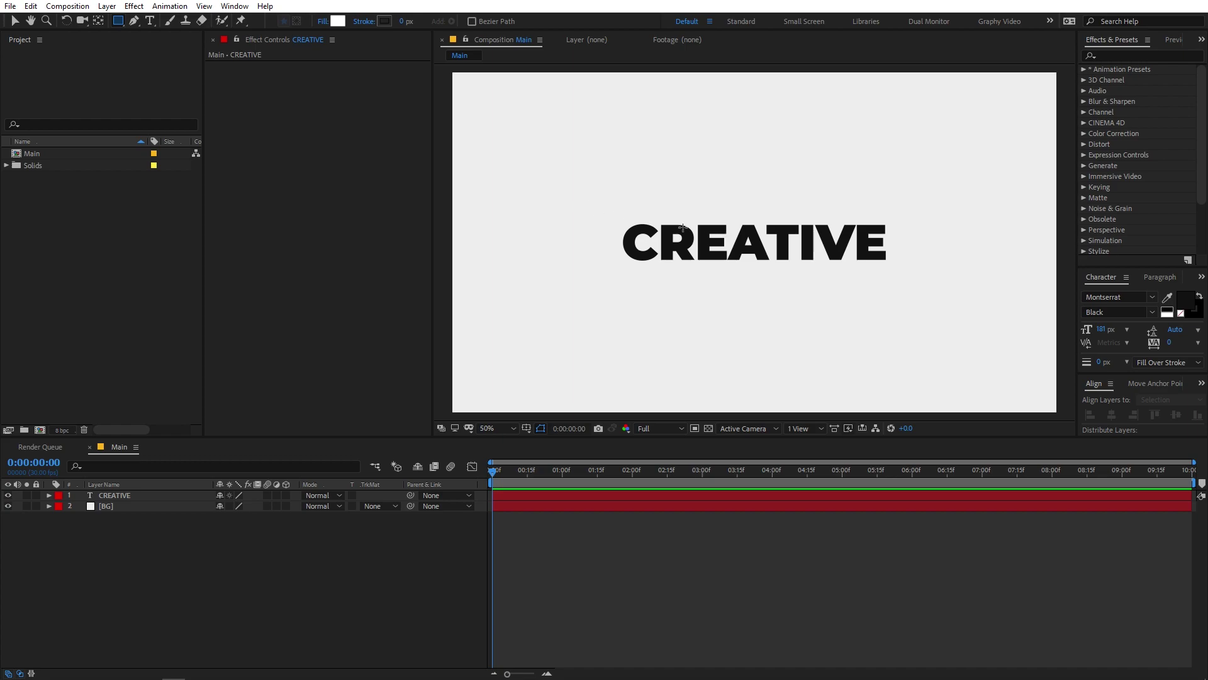
pyautogui.click(324, 22)
pyautogui.click(255, 77)
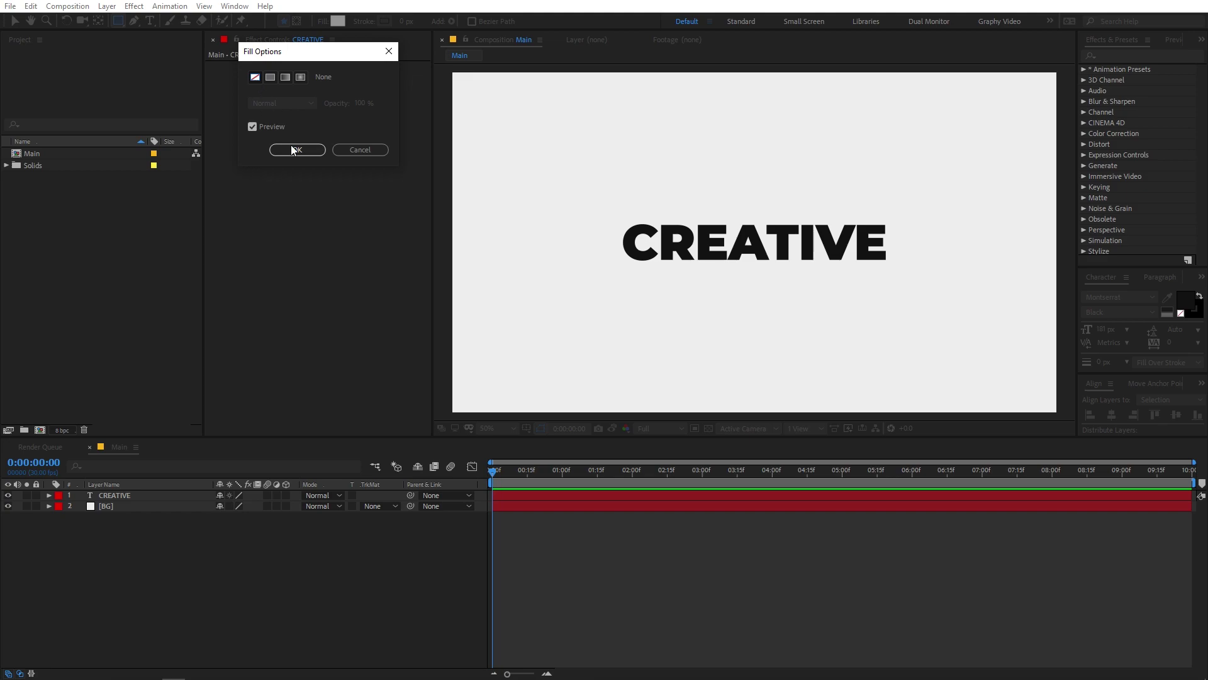
pyautogui.click(295, 151)
pyautogui.click(403, 23)
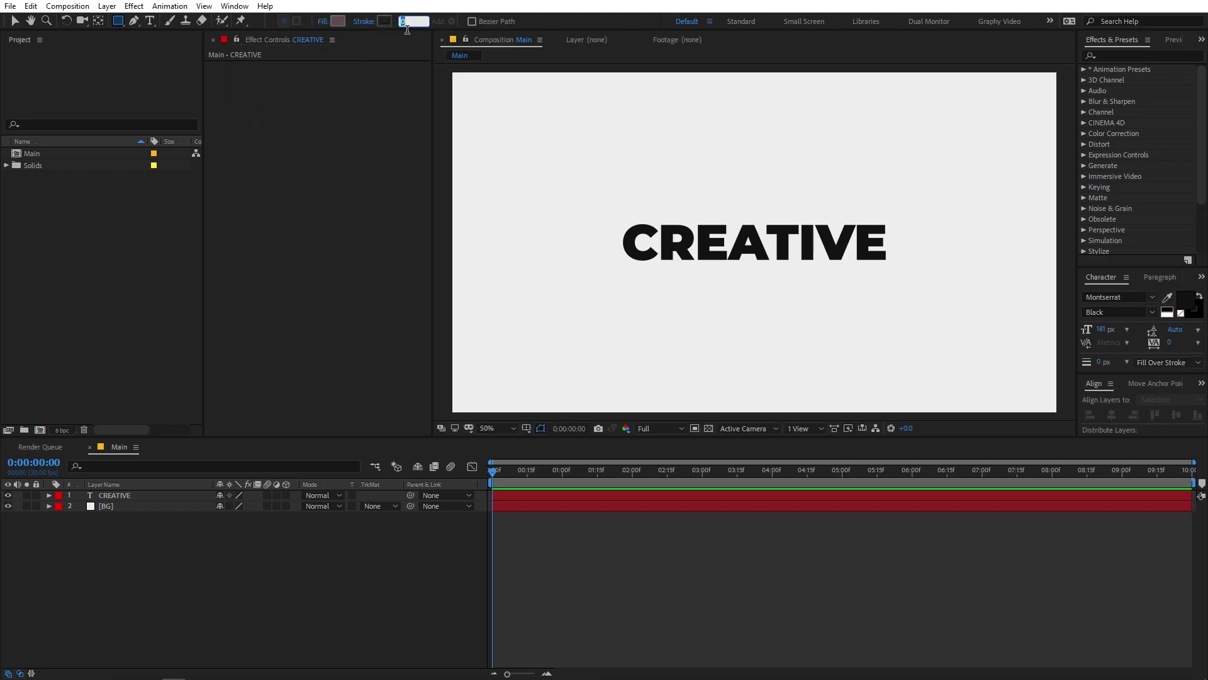
pyautogui.write('5')
pyautogui.click(582, 535)
pyautogui.moveTo(592, 208); pyautogui.dragTo(919, 278)
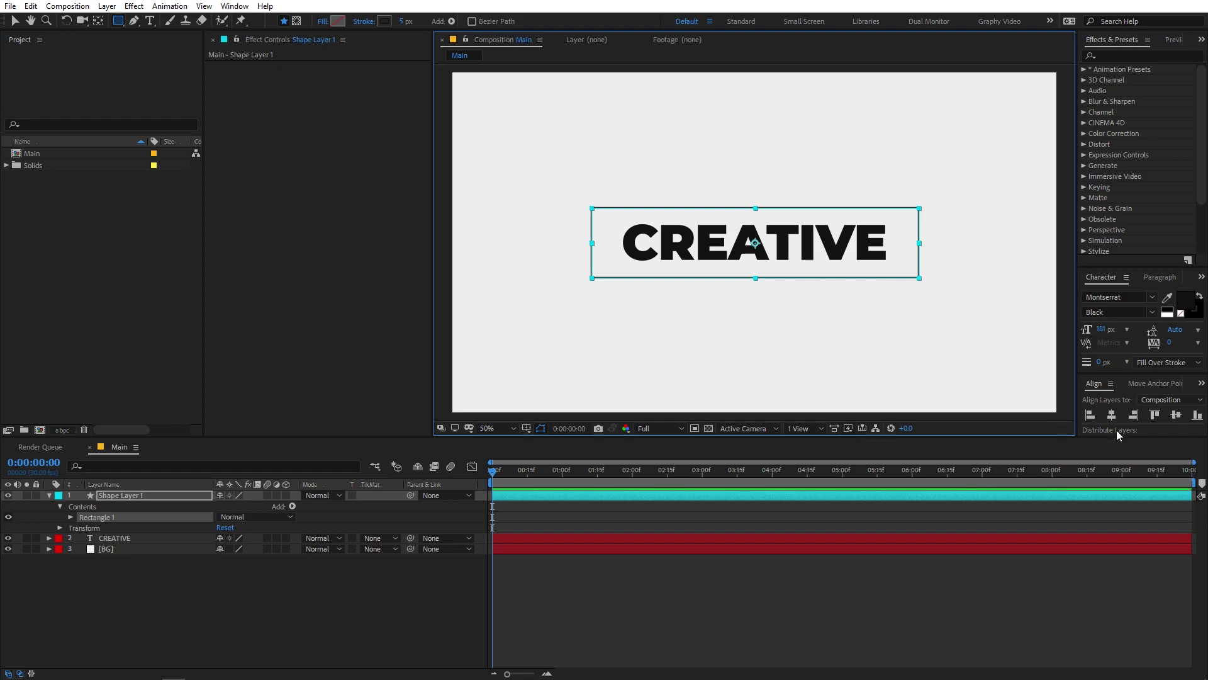
pyautogui.click(1116, 417)
pyautogui.click(1175, 418)
pyautogui.click(742, 597)
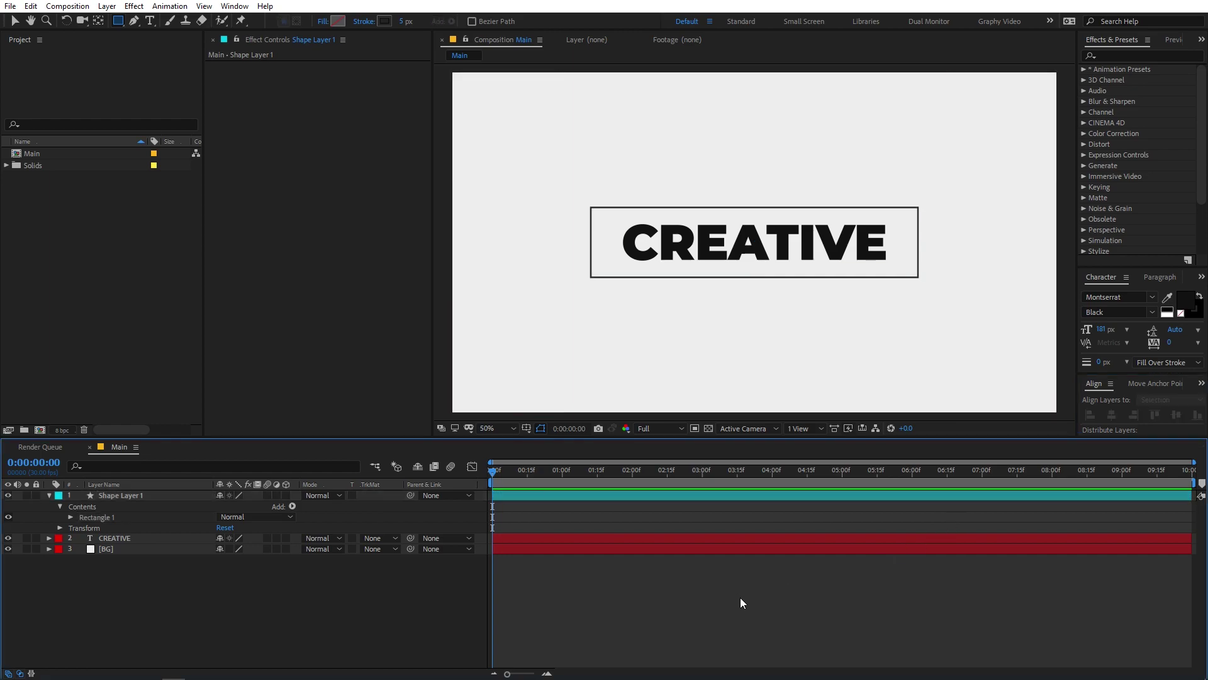
# - Set the stroke width of the rectangle around the text to 10 px
pyautogui.click(141, 496)
pyautogui.press('Return')
pyautogui.moveTo(427, 25); pyautogui.dragTo(444, 25)
pyautogui.click(414, 27)
pyautogui.write('10')
pyautogui.press('Return')
pyautogui.click(419, 438)
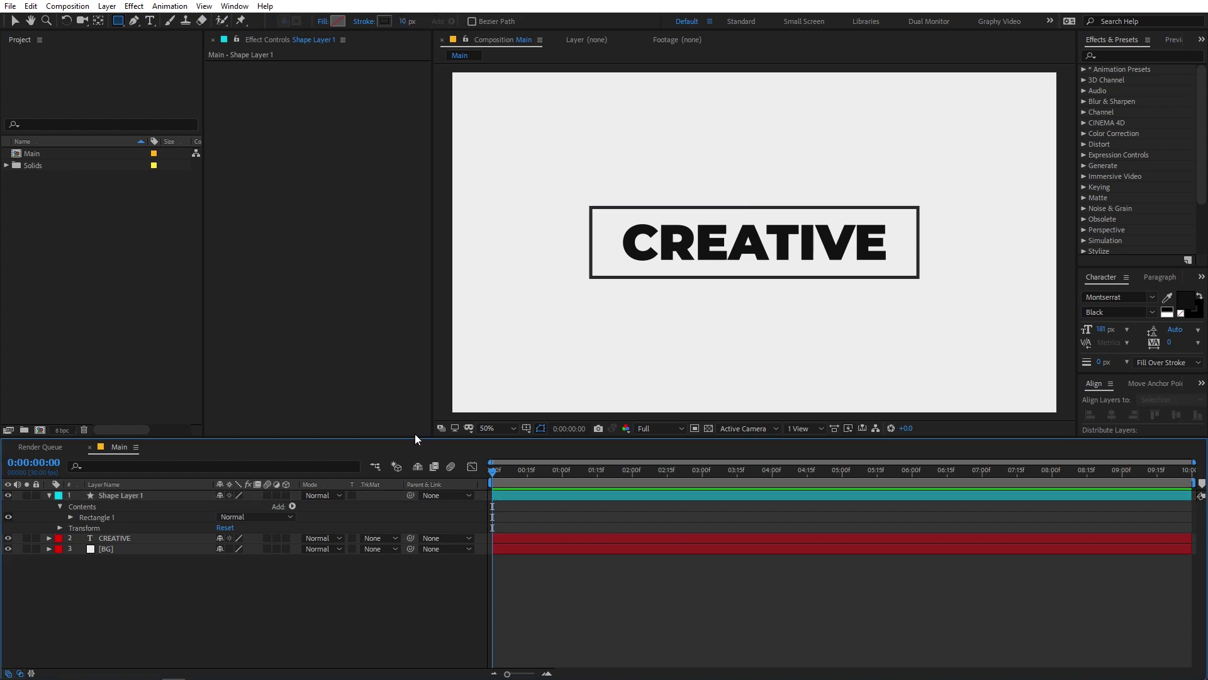
# - Reduce the rectangle path's size proportionally to about 998.8 by 196.6 so the frame fits closer around the text
pyautogui.click(122, 495)
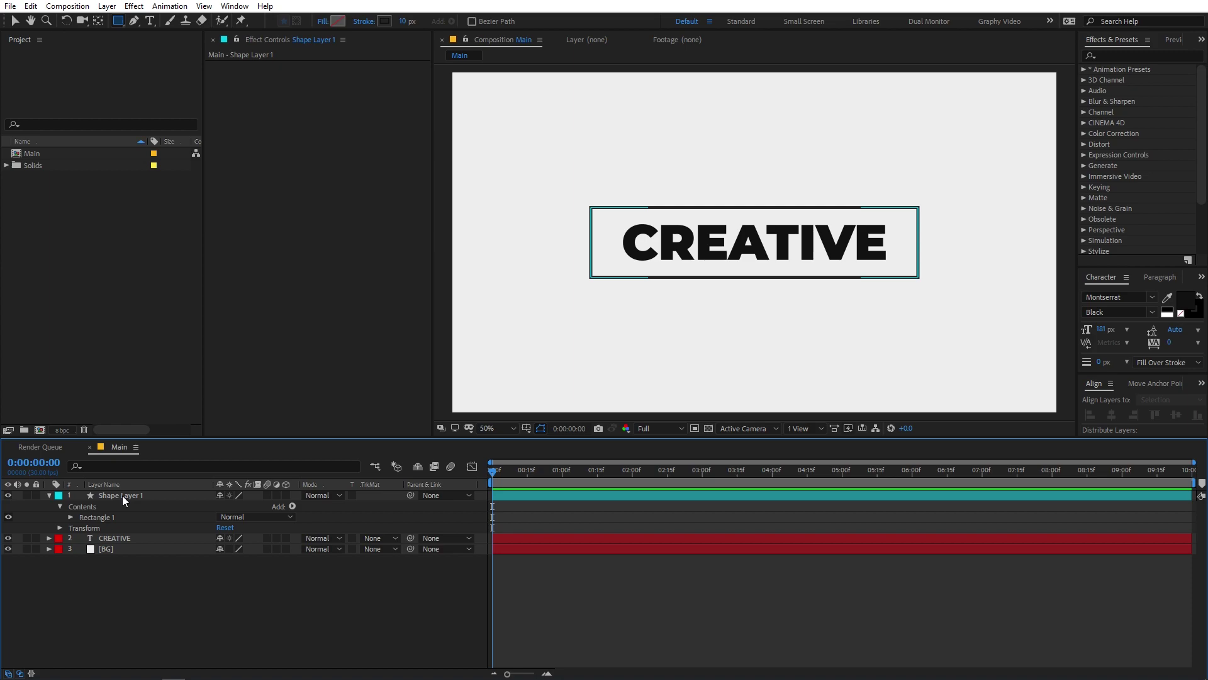
pyautogui.click(122, 496)
pyautogui.click(133, 466)
pyautogui.write('size')
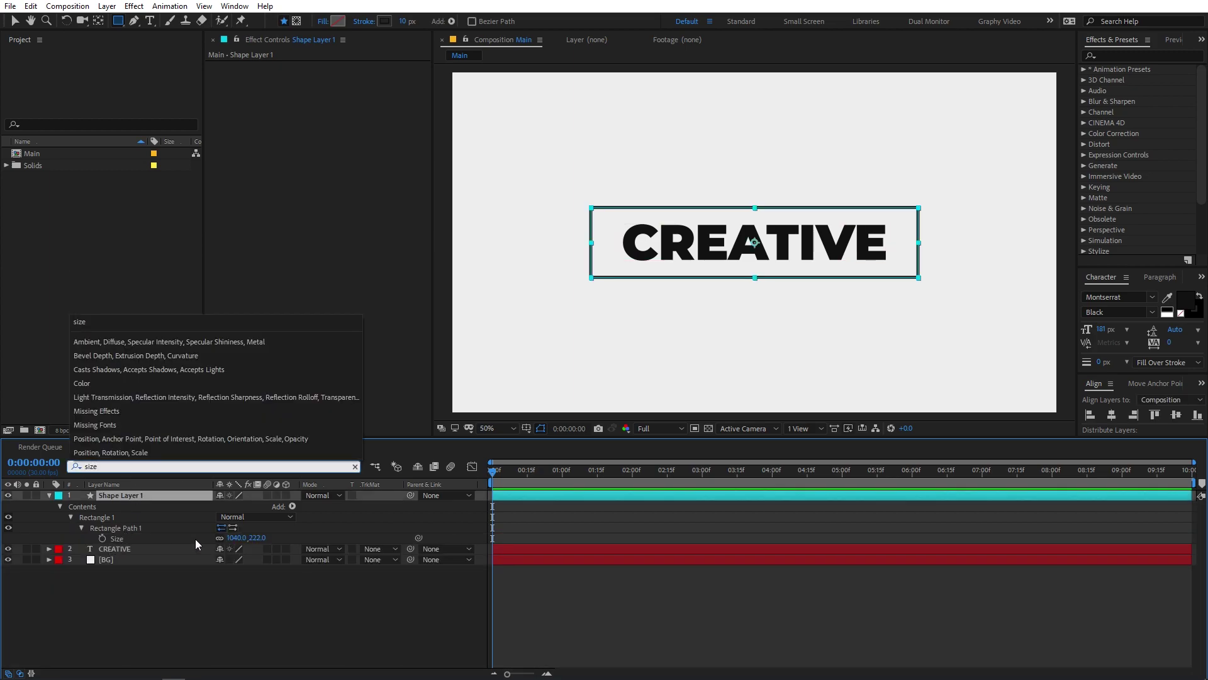
pyautogui.click(236, 539)
pyautogui.moveTo(244, 543)
pyautogui.mouseDown()
pyautogui.moveTo(251, 557)
pyautogui.moveTo(241, 540)
pyautogui.mouseUp()
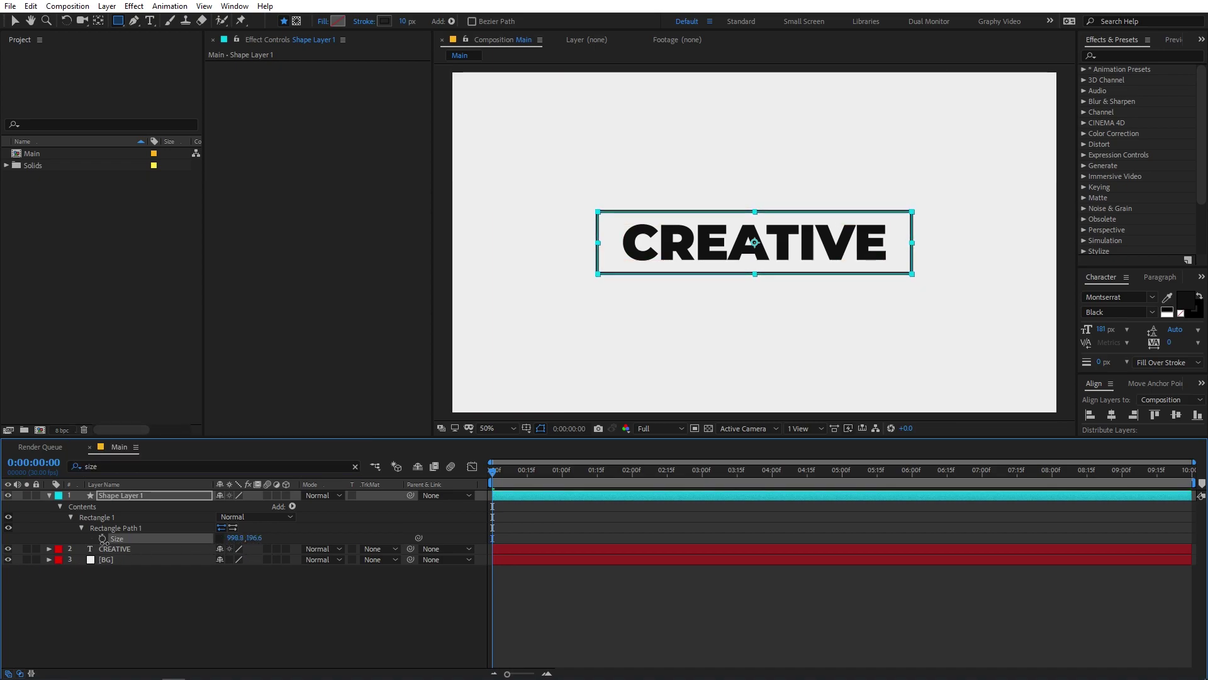
pyautogui.click(700, 618)
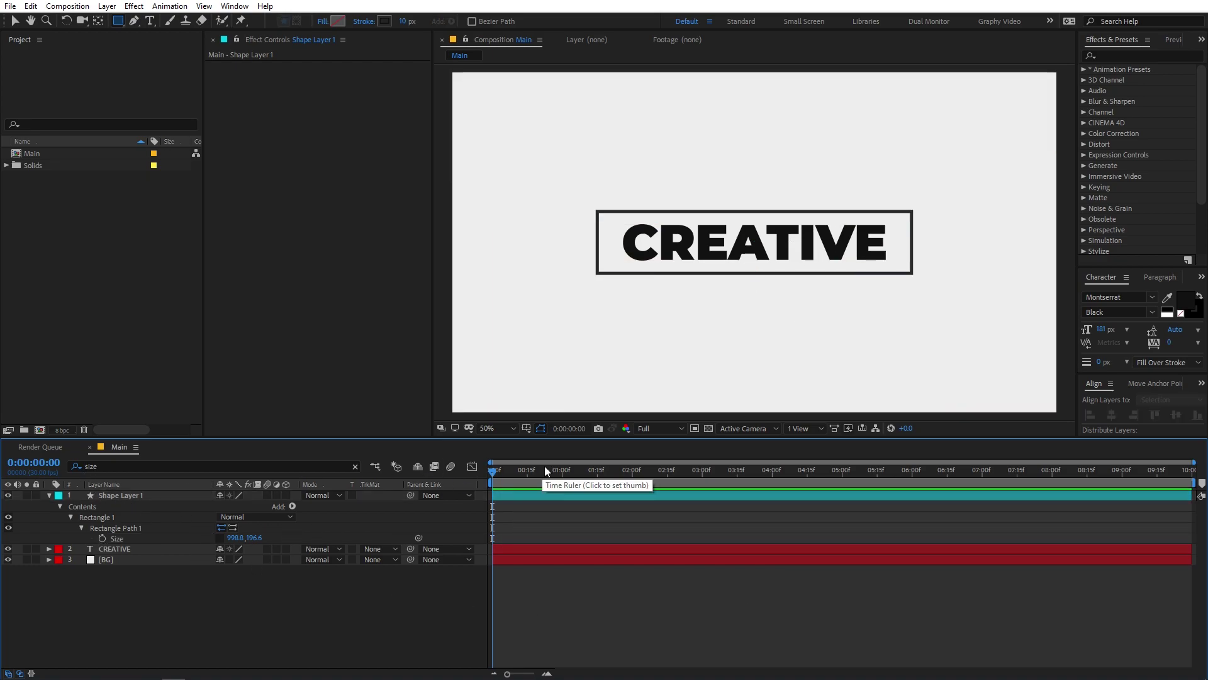
# - Keyframe the rectangle's size at 0:00:03:01 and set its width to 0 at 0:00:01:00
pyautogui.moveTo(497, 473); pyautogui.dragTo(705, 485)
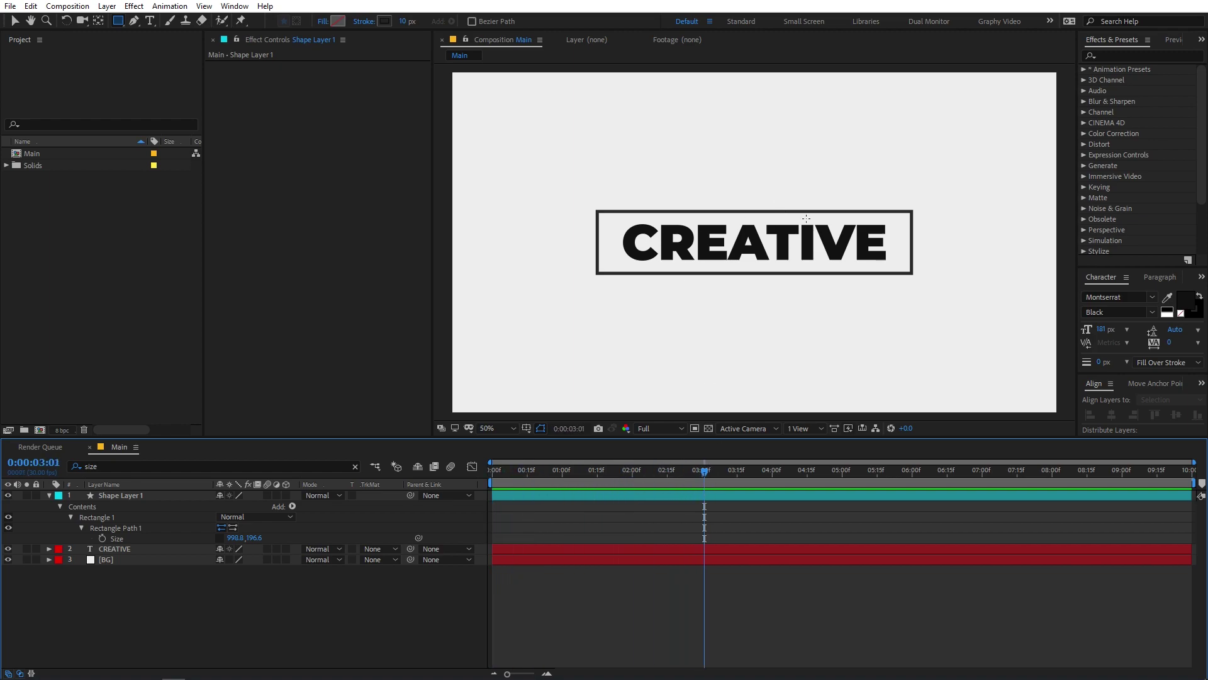
pyautogui.click(100, 538)
pyautogui.moveTo(705, 470); pyautogui.dragTo(566, 480)
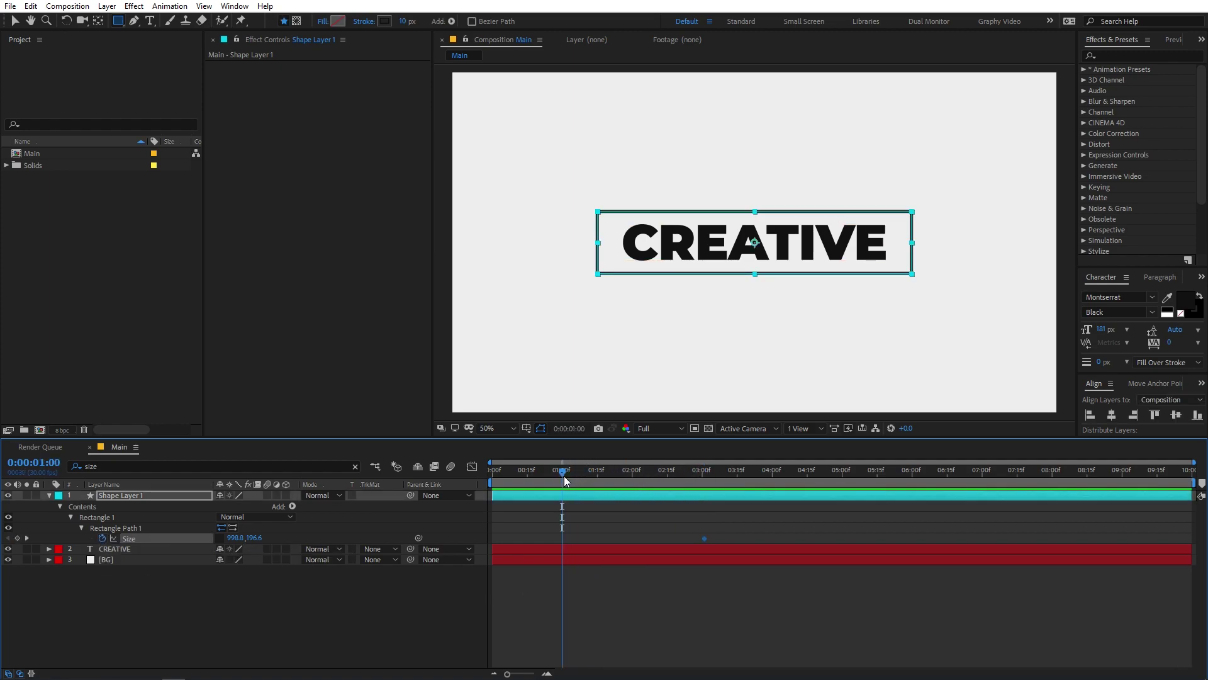
pyautogui.moveTo(239, 544)
pyautogui.mouseDown()
pyautogui.moveTo(195, 545)
pyautogui.moveTo(241, 545)
pyautogui.mouseUp()
pyautogui.click(240, 545)
pyautogui.write('0')
pyautogui.press('Return')
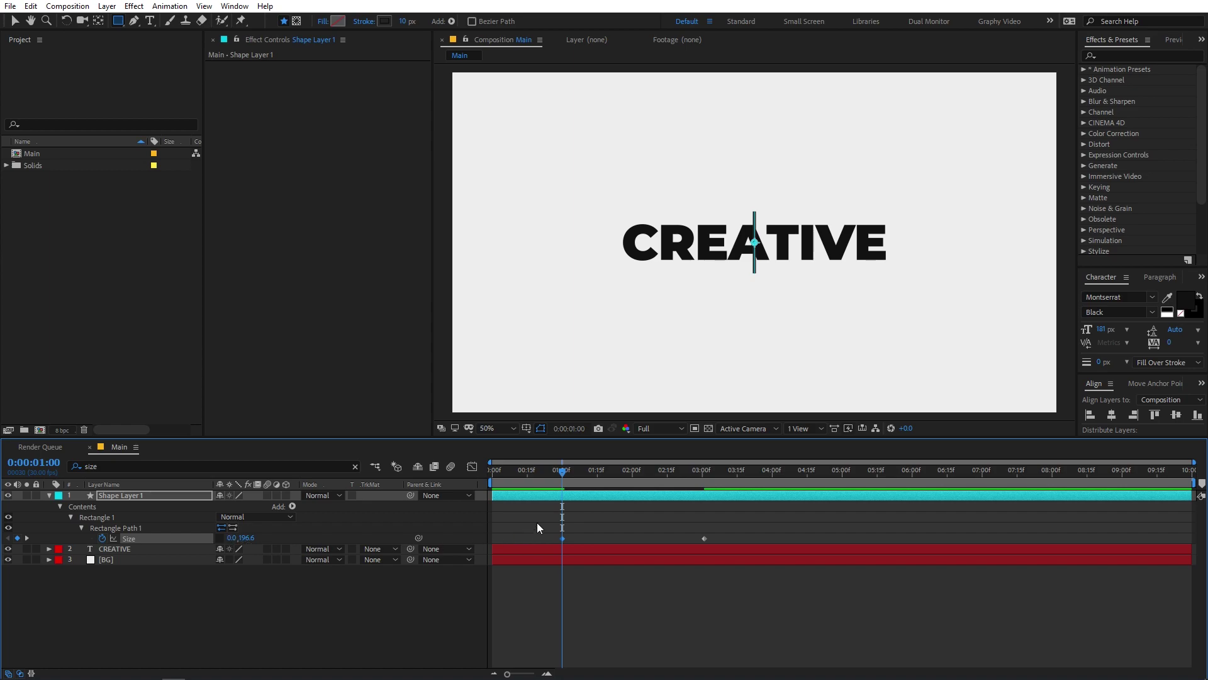
# - Set the rectangle path's height to 0 at the start of the composition
pyautogui.moveTo(550, 477); pyautogui.dragTo(320, 483)
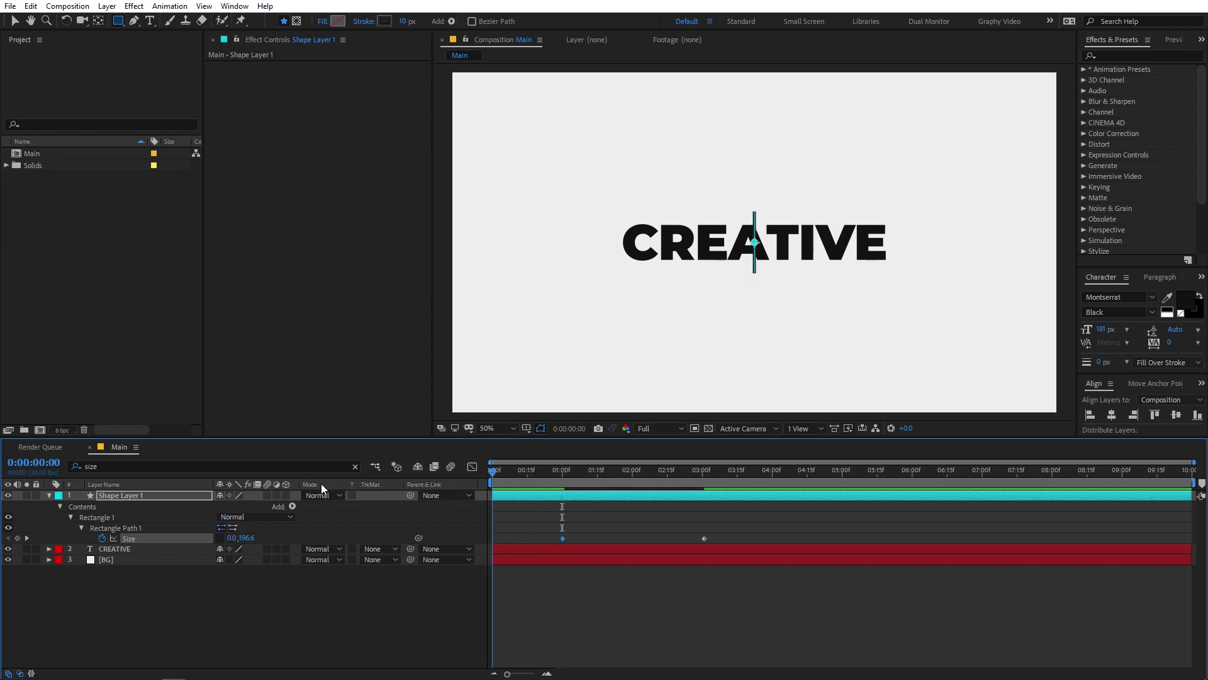
pyautogui.click(247, 538)
pyautogui.write('0')
pyautogui.press('Return')
# - Add a position keyframe to the rectangle's layer and align it with the last size keyframe at 0:00:03:01
pyautogui.moveTo(543, 473); pyautogui.dragTo(556, 479)
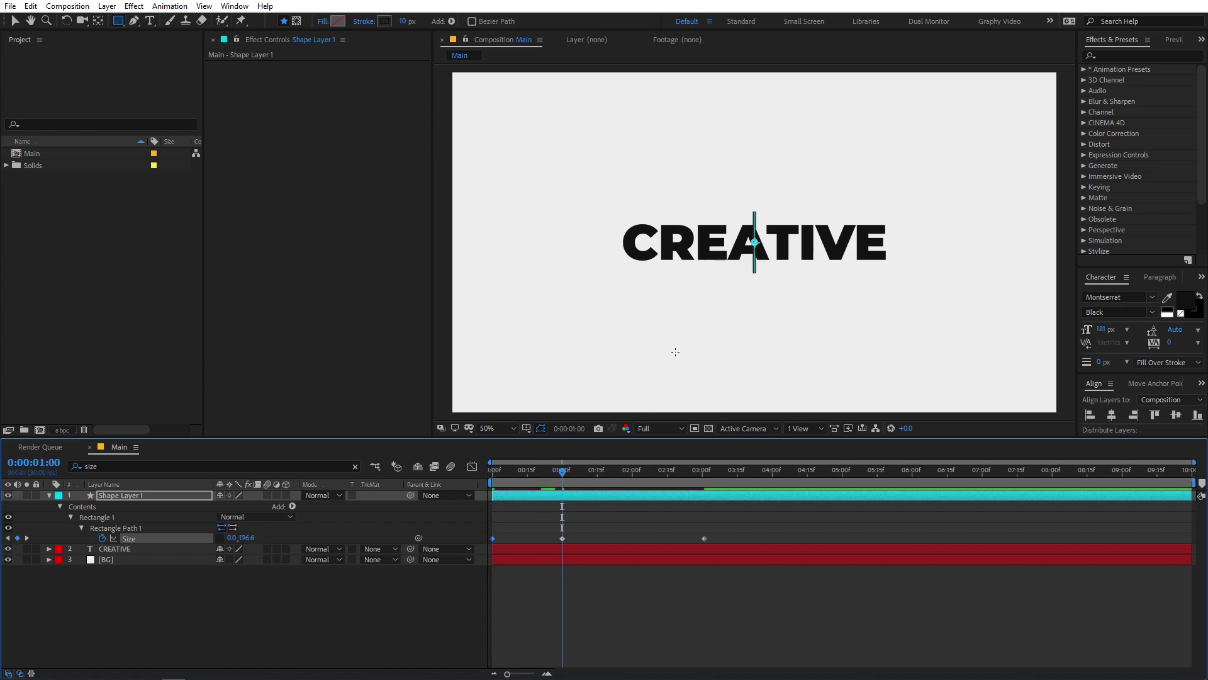
pyautogui.click(134, 493)
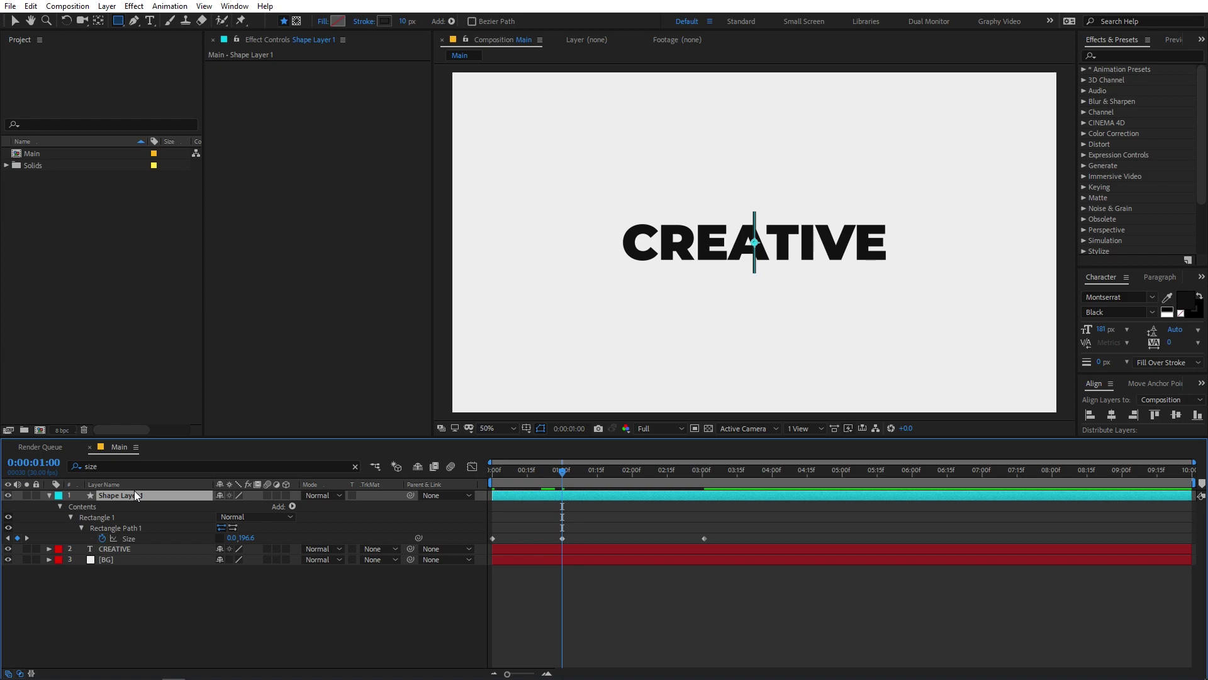
pyautogui.press('p')
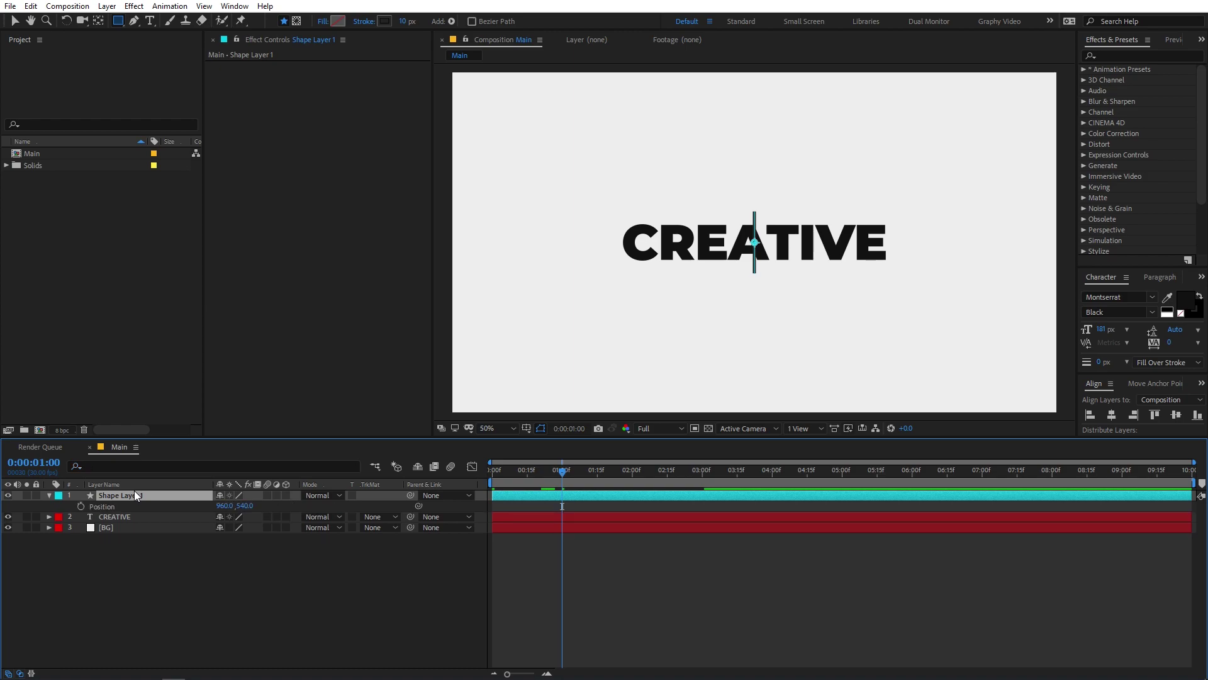
pyautogui.click(80, 506)
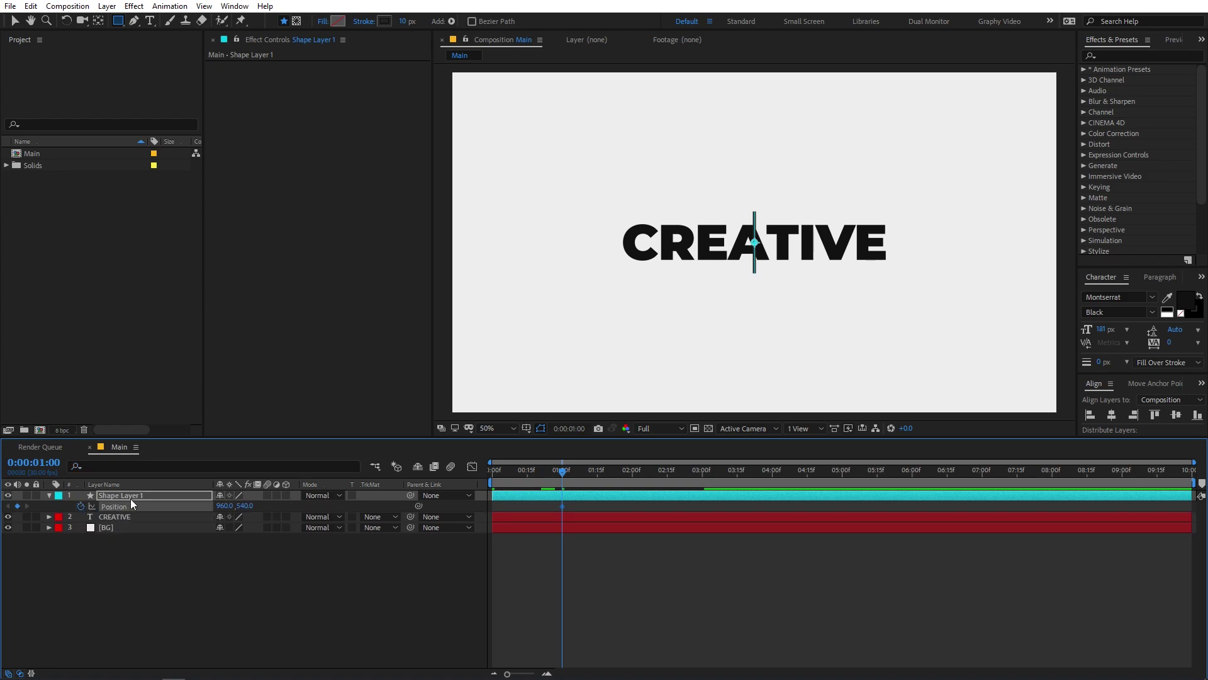
pyautogui.press('u')
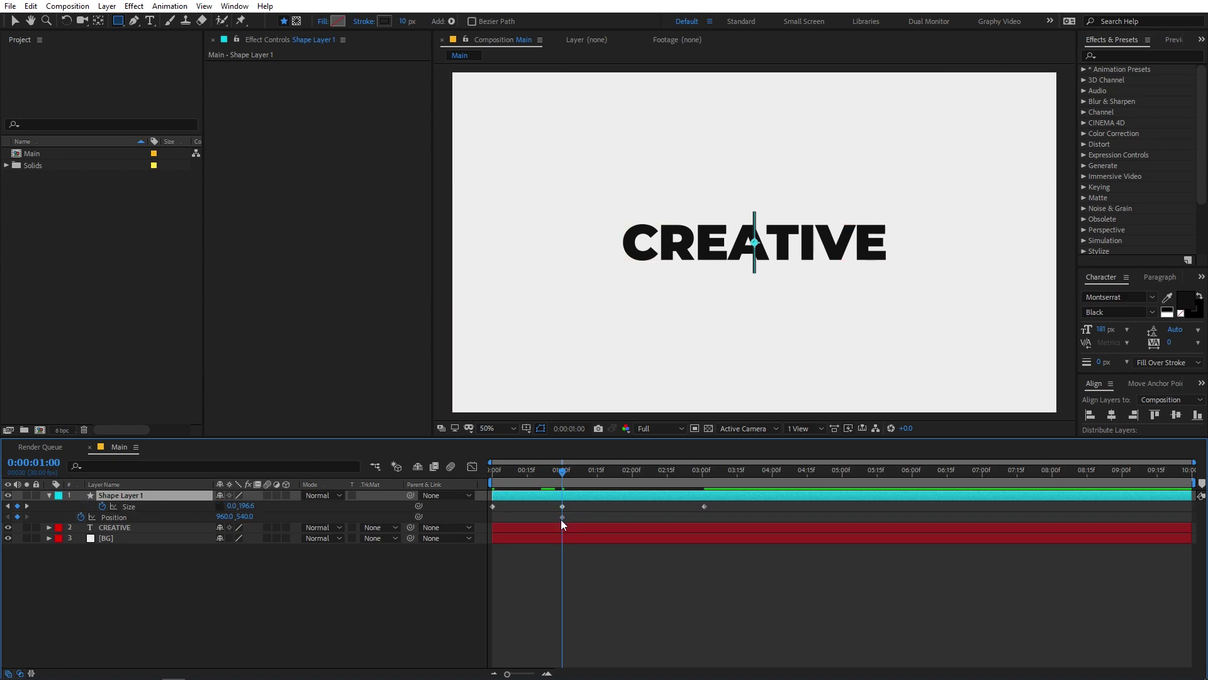
pyautogui.moveTo(561, 517); pyautogui.dragTo(698, 514)
# - At 0:00:01:00, shift the rectangle's layer horizontally to X position 456, just left of the text, and preview the animation
pyautogui.moveTo(691, 470); pyautogui.dragTo(560, 472)
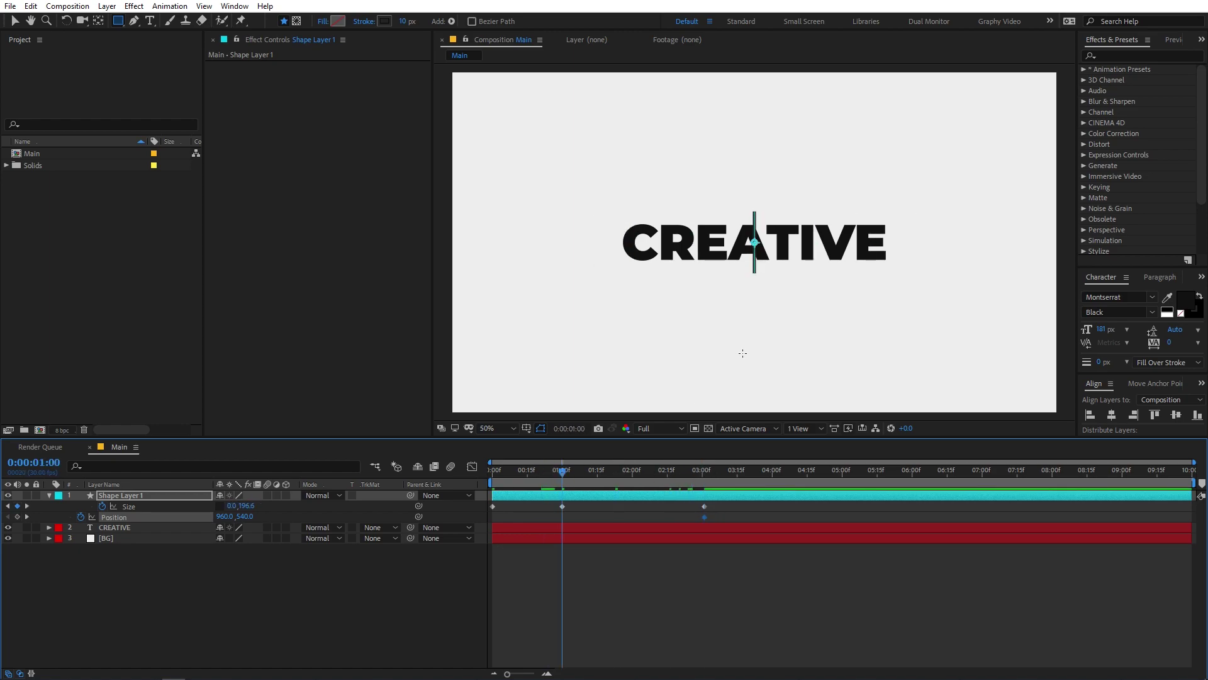
pyautogui.press('v')
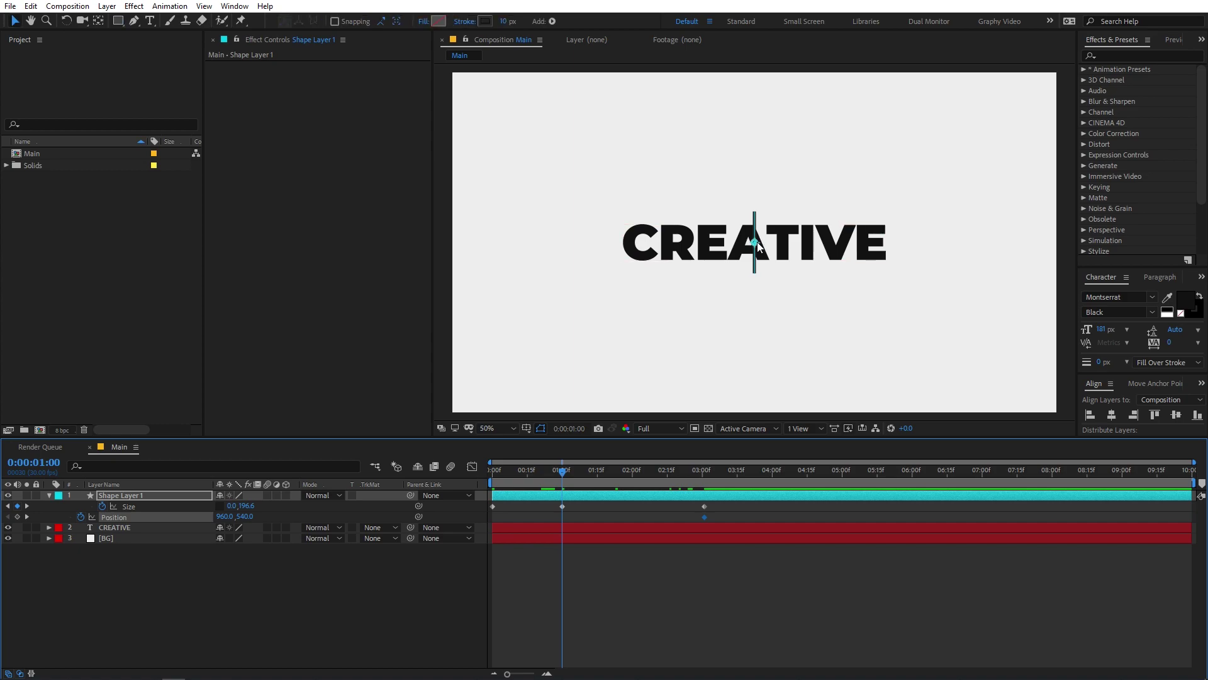
pyautogui.moveTo(757, 250); pyautogui.dragTo(598, 251)
pyautogui.press('space')
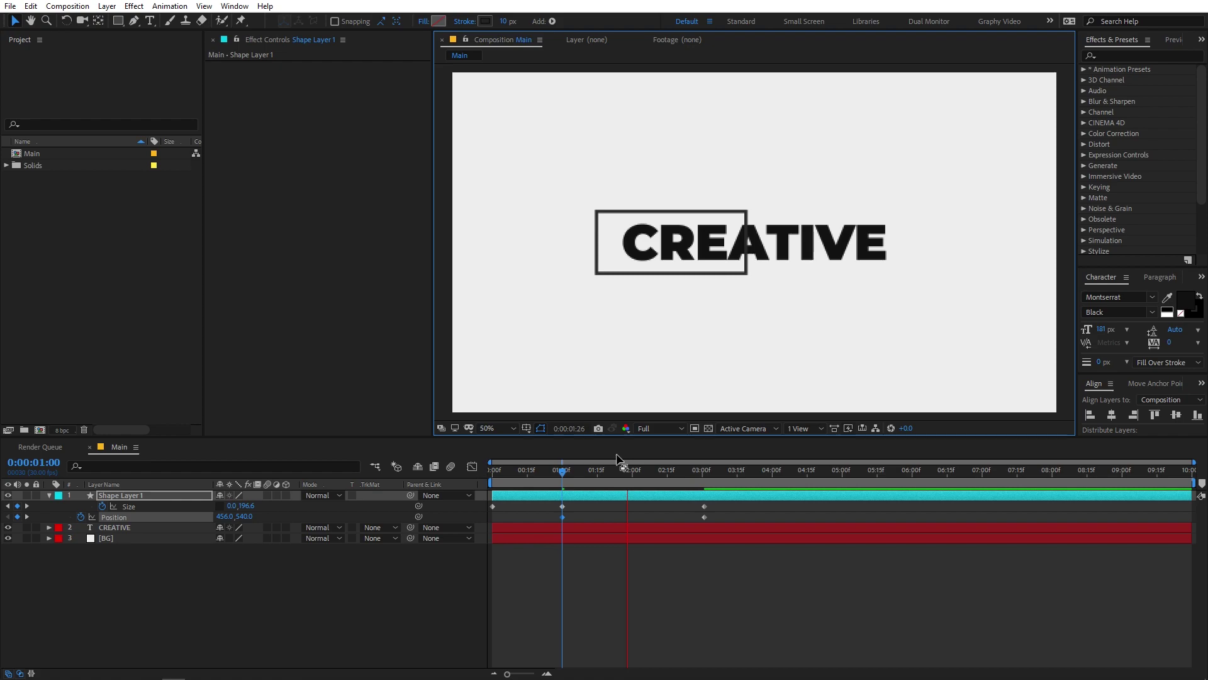
pyautogui.press('space')
pyautogui.moveTo(699, 475); pyautogui.dragTo(754, 482)
pyautogui.press('k')
pyautogui.press('F2')
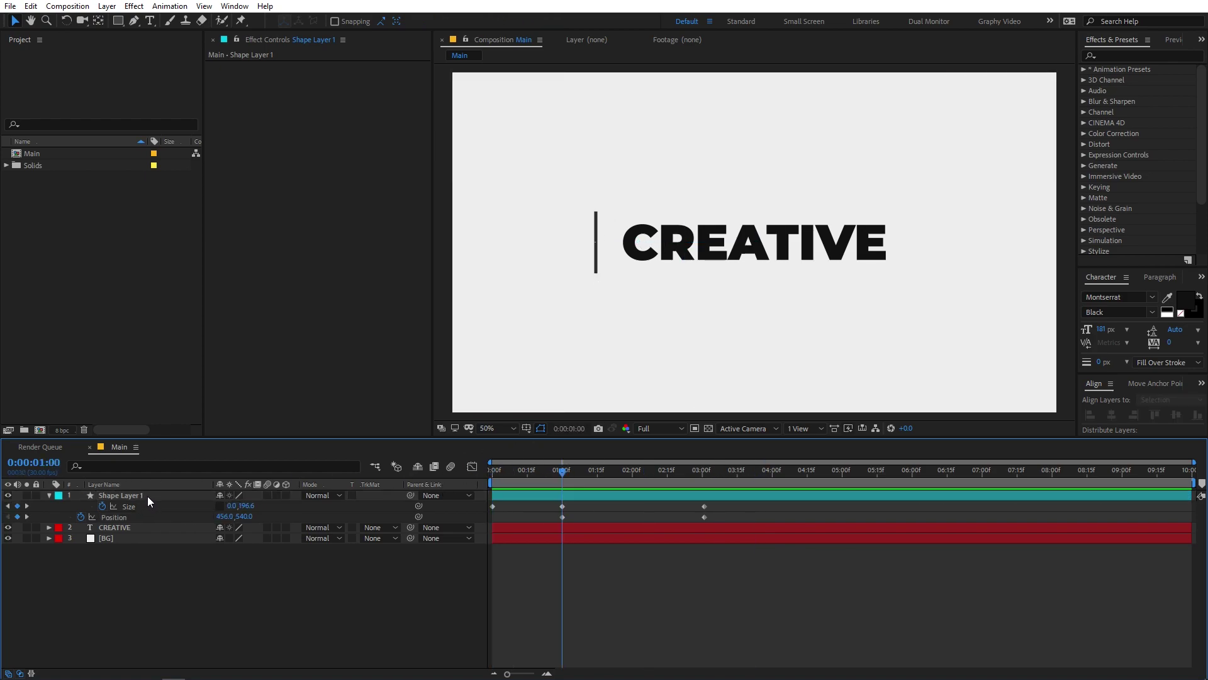
# - Add a null object and parent the rectangle's shape layer to it
pyautogui.click(106, 7)
pyautogui.moveTo(126, 20)
pyautogui.click(339, 75)
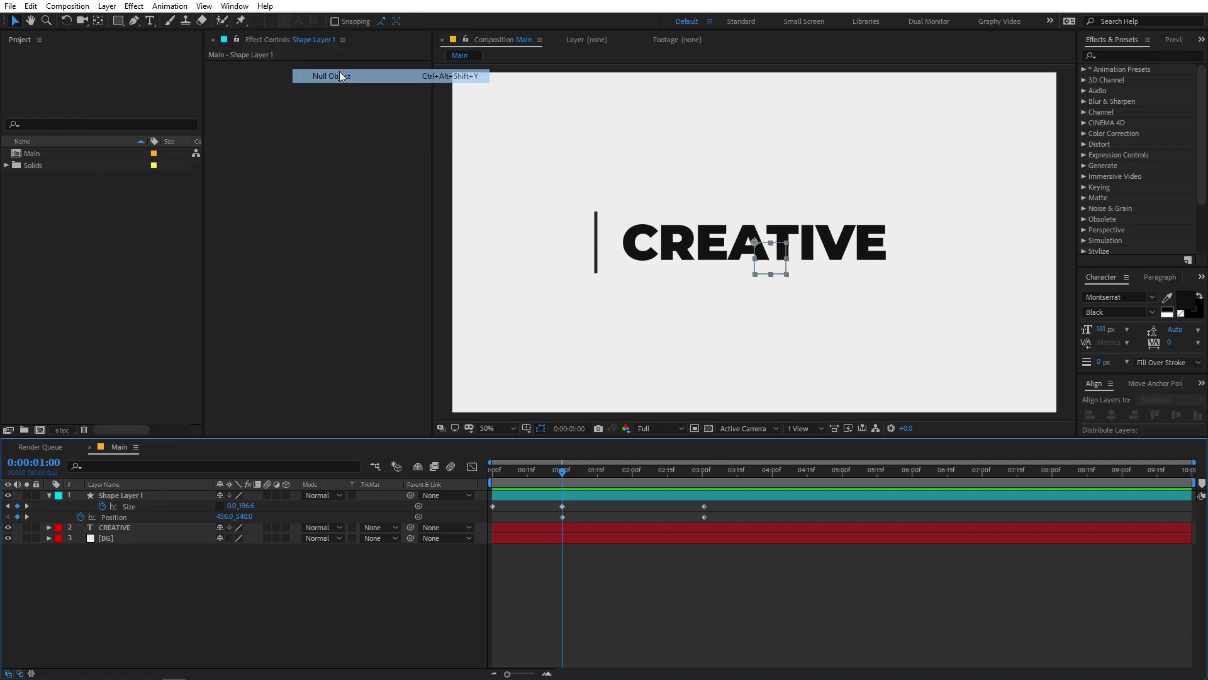
pyautogui.click(122, 507)
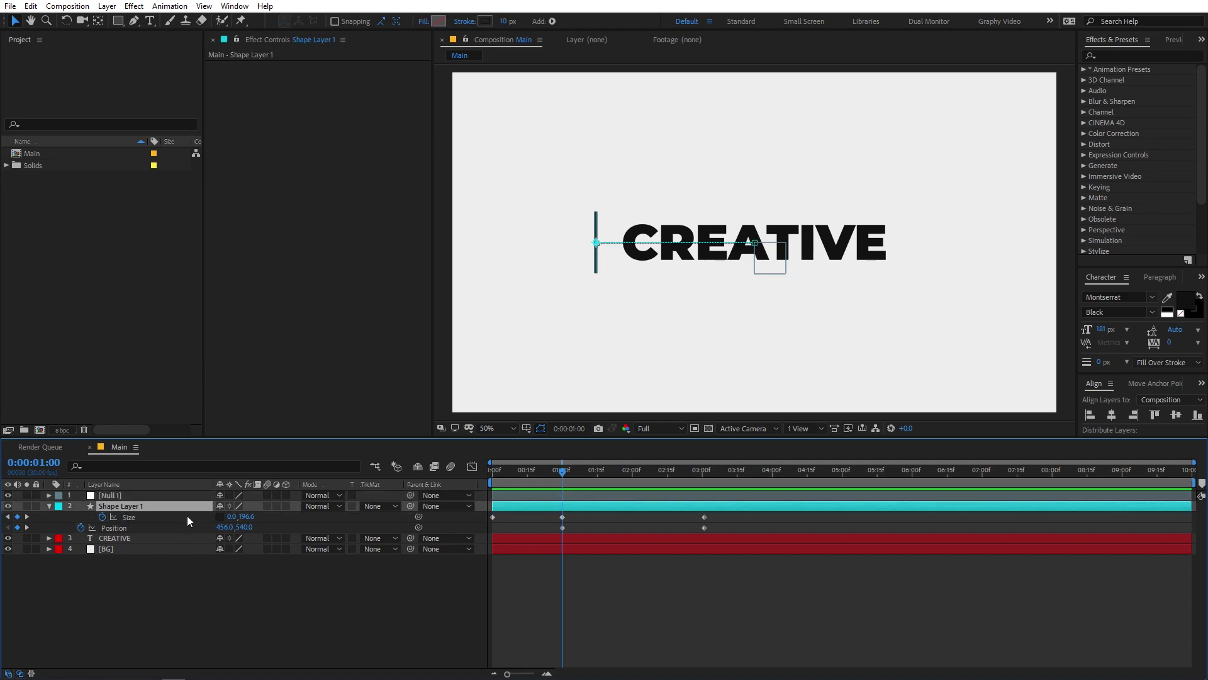
pyautogui.moveTo(412, 506); pyautogui.dragTo(122, 495)
# - Animate the null's rotation from -106° at the start to 0° at about 0:00:01:13 and preview it
pyautogui.click(122, 496)
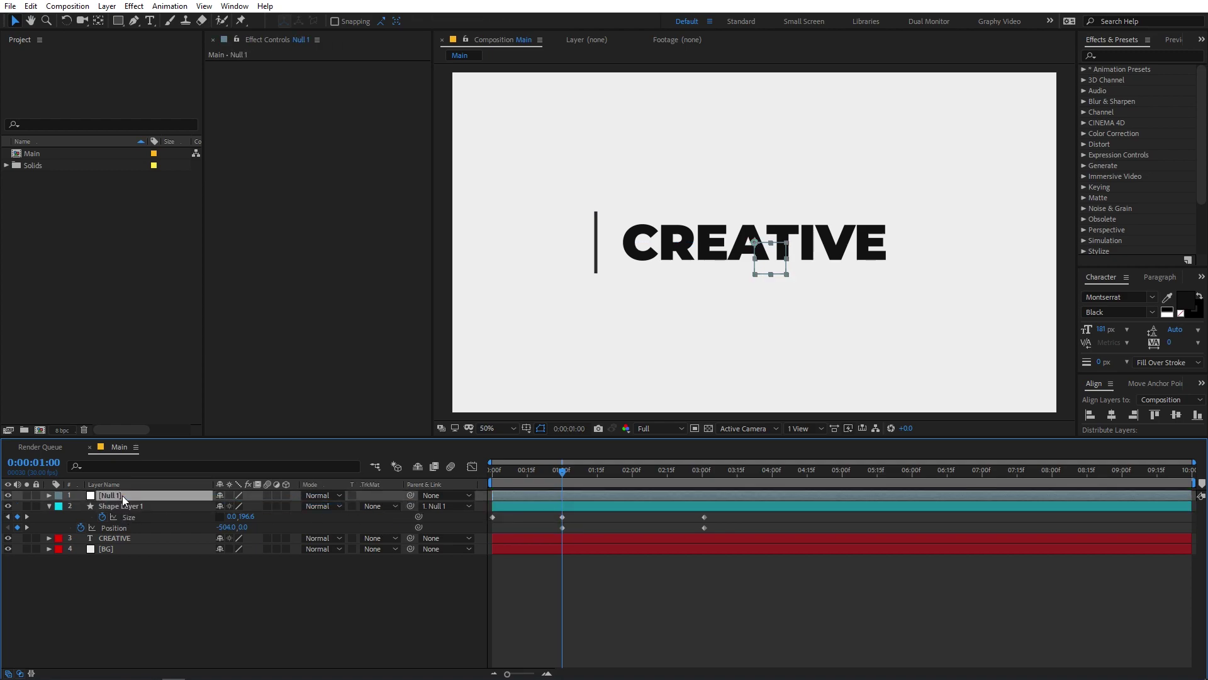
pyautogui.press('r')
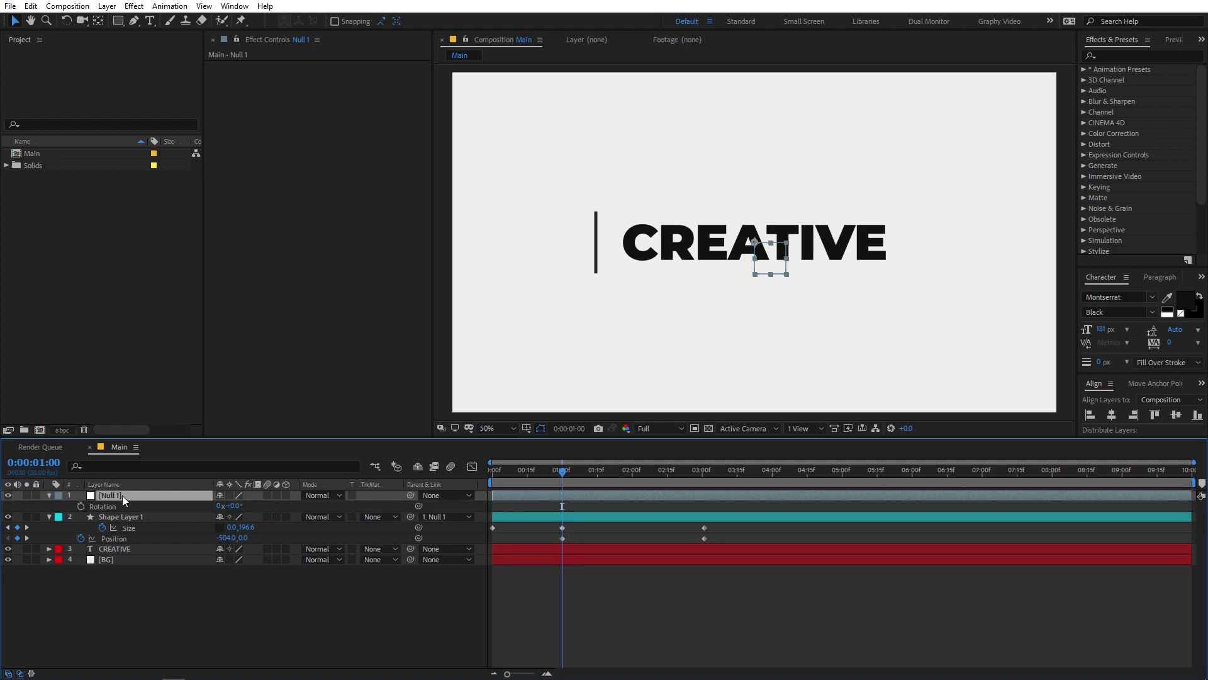
pyautogui.click(81, 506)
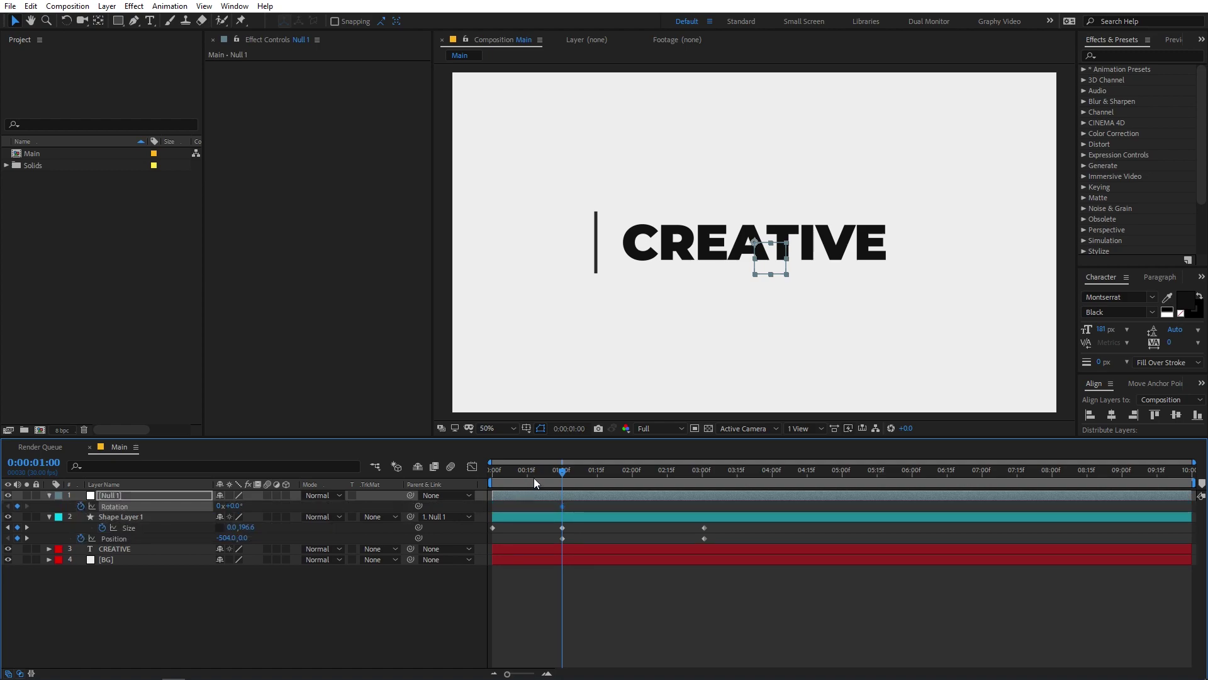
pyautogui.moveTo(551, 471); pyautogui.dragTo(450, 474)
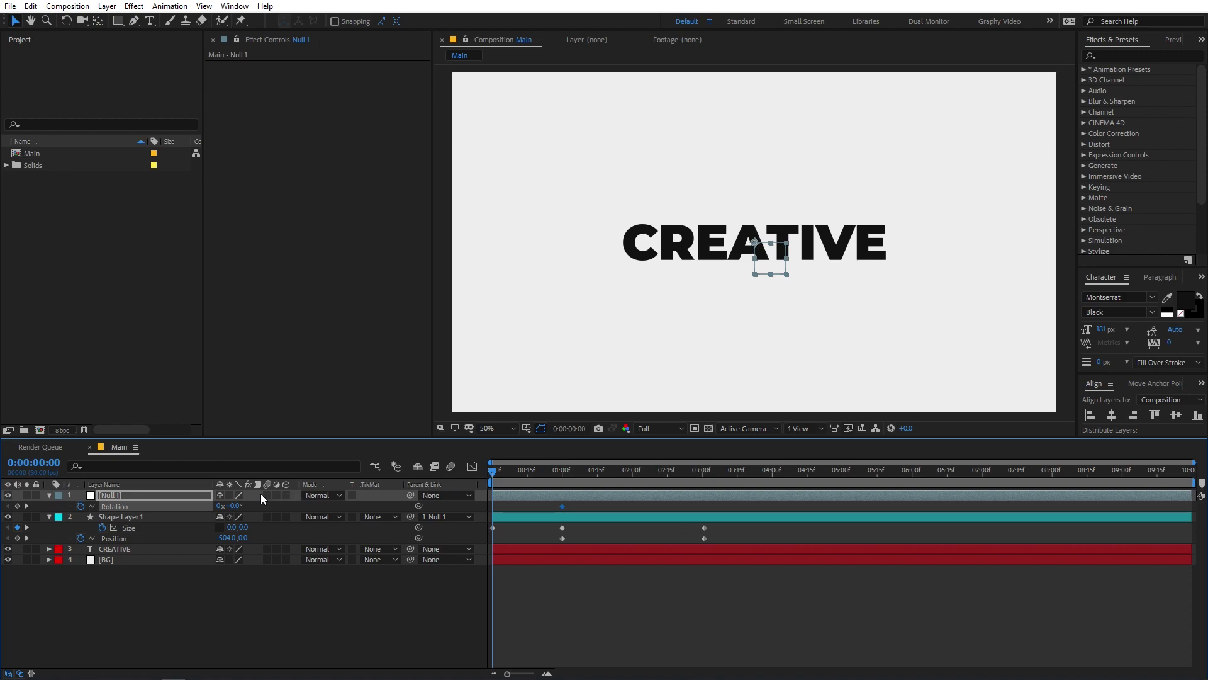
pyautogui.moveTo(242, 505); pyautogui.dragTo(176, 506)
pyautogui.moveTo(502, 478); pyautogui.dragTo(483, 512)
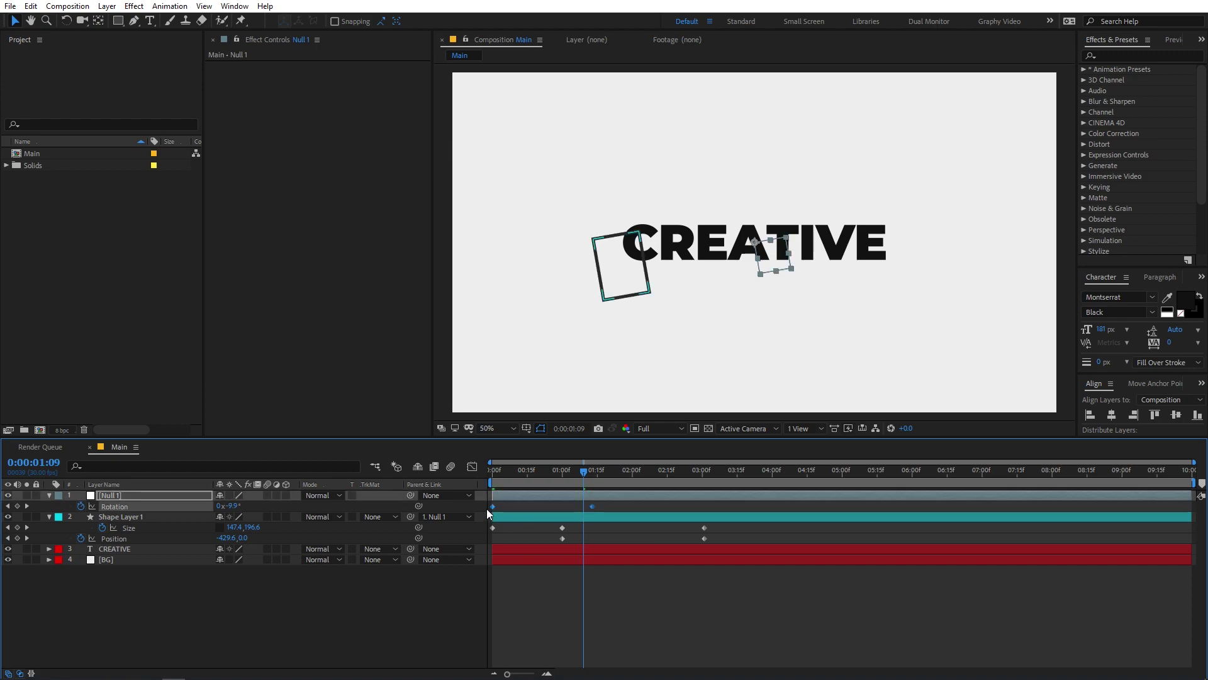
pyautogui.press('space')
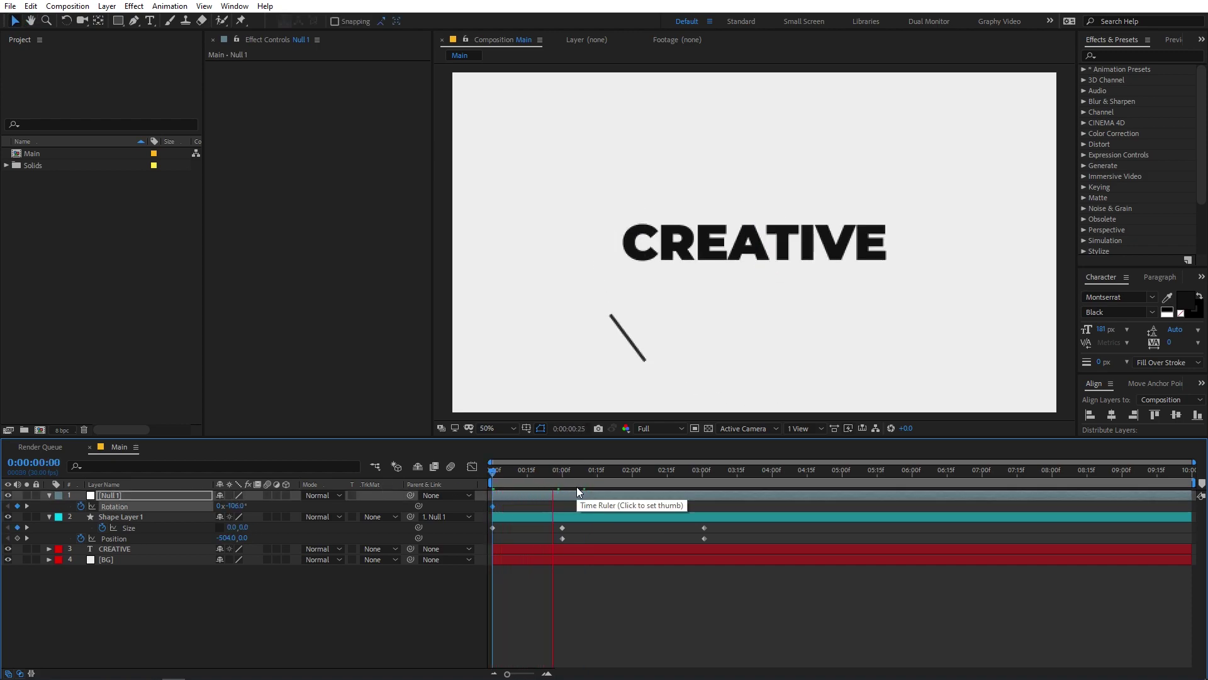
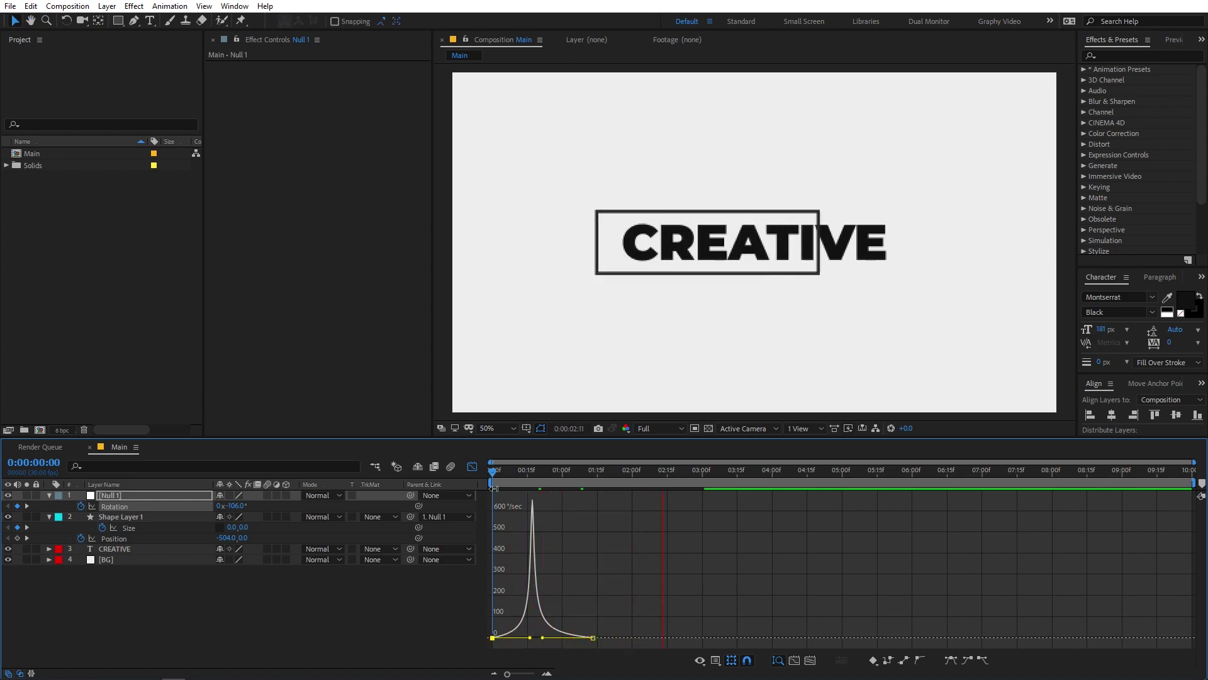
# - Return to the keyframe view and preview the null's eased rotation from the start
pyautogui.click(472, 466)
pyautogui.click(644, 571)
pyautogui.click(492, 469)
pyautogui.press('space')
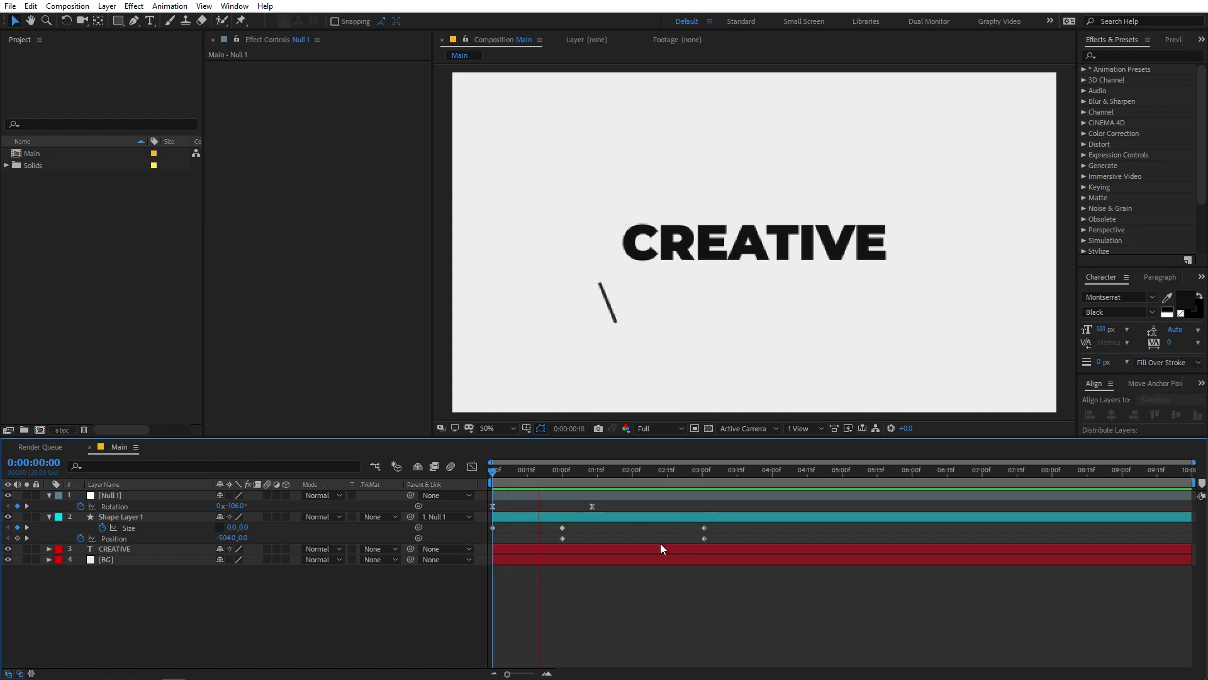
pyautogui.press('space')
# - Easy-ease the rectangle's size and position keyframes at 1 and 3 seconds, shaping the speed curves to peak early and slow down gradually
pyautogui.moveTo(717, 524); pyautogui.dragTo(553, 547)
pyautogui.press('F9')
pyautogui.click(472, 466)
pyautogui.moveTo(761, 599); pyautogui.dragTo(617, 633)
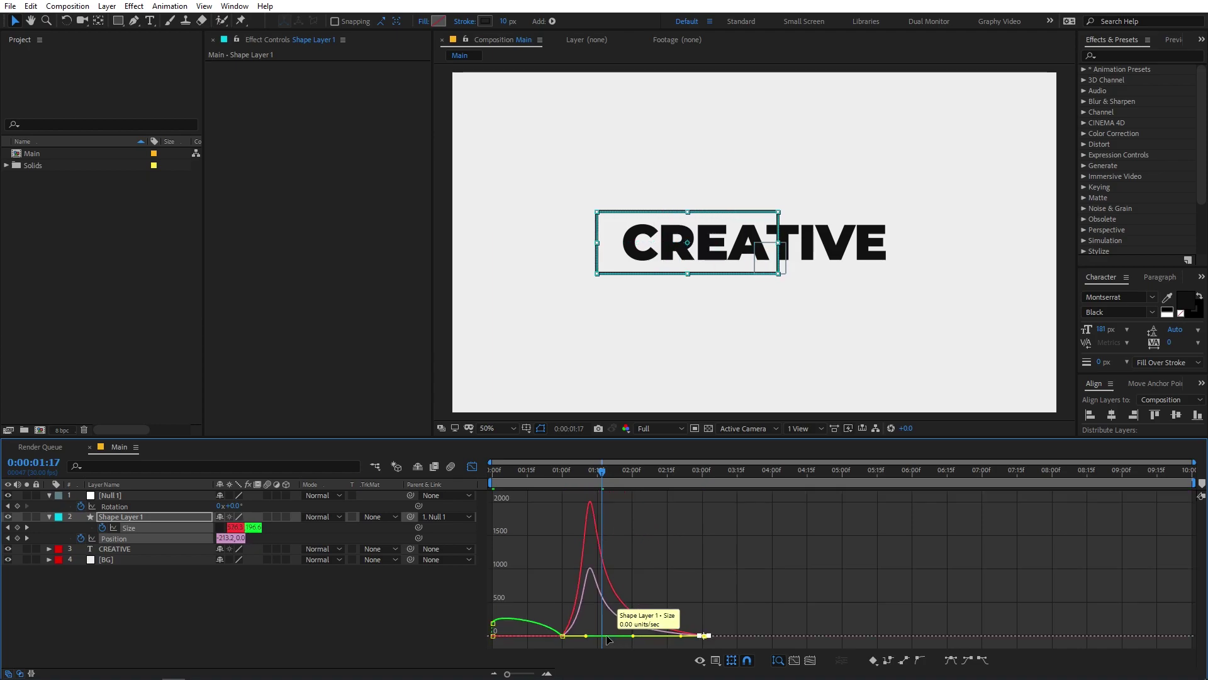
pyautogui.click(472, 466)
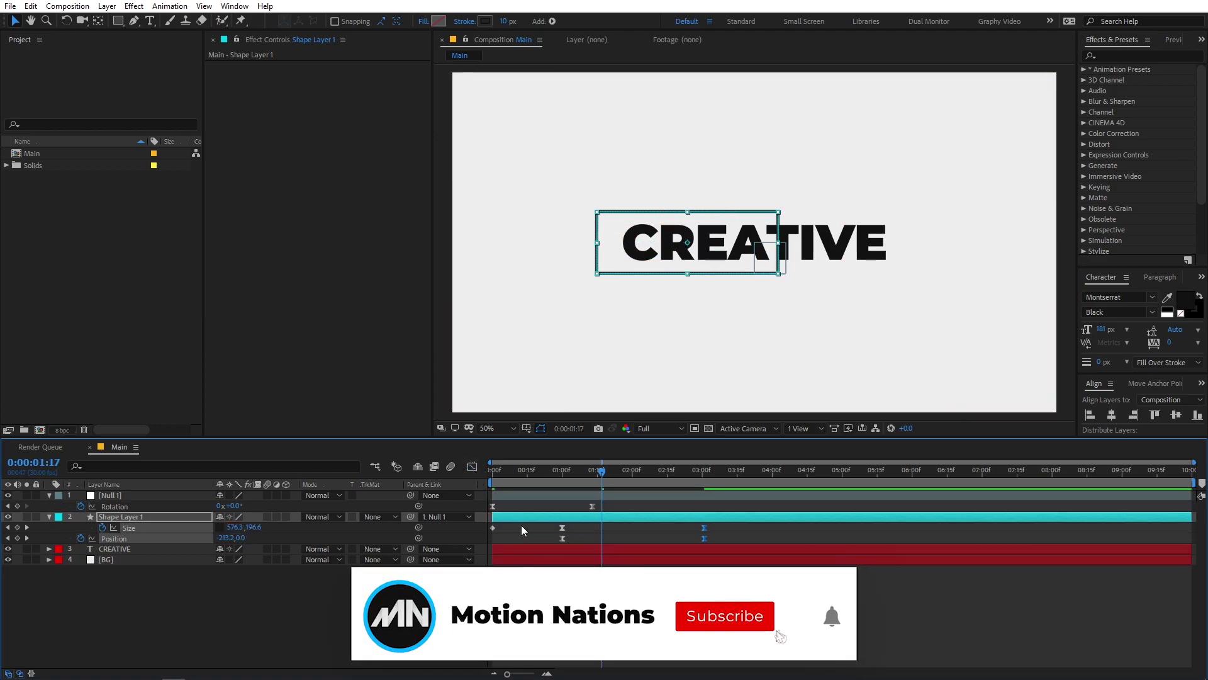
# - Shape the speed curve between the rectangle's first two size keyframes to peak early, and preview the animation from the start
pyautogui.moveTo(582, 526); pyautogui.dragTo(475, 528)
pyautogui.click(471, 466)
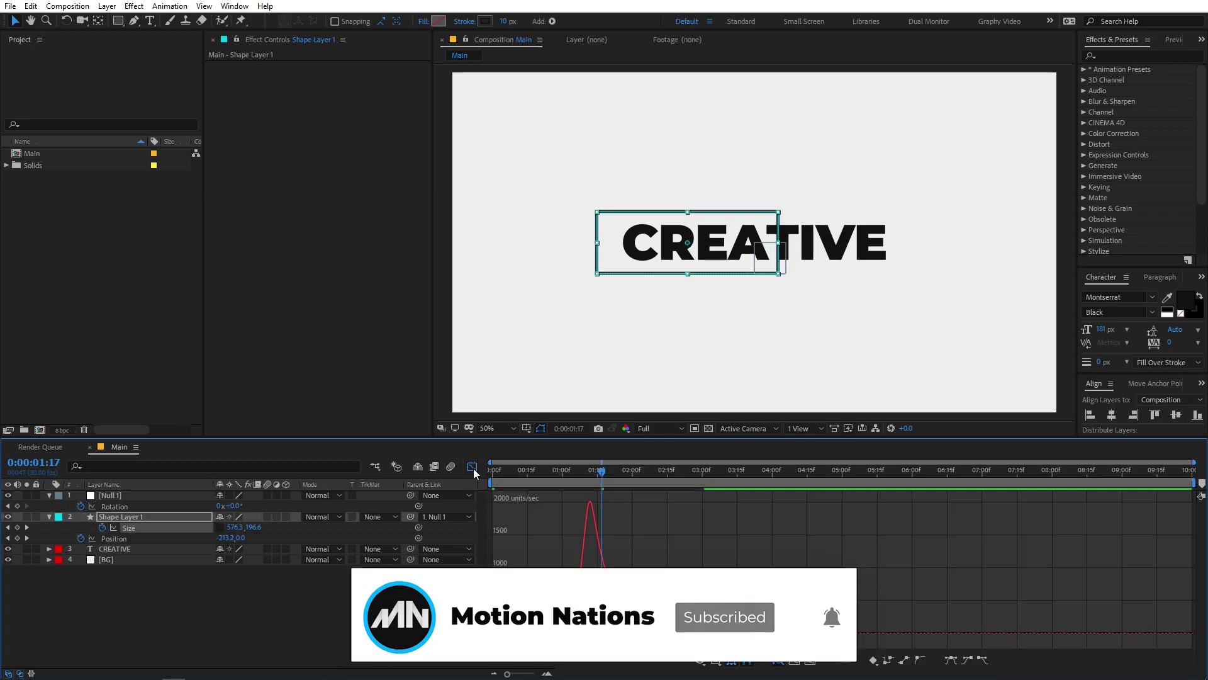
pyautogui.moveTo(548, 632); pyautogui.dragTo(513, 641)
pyautogui.press('Home')
pyautogui.press('space')
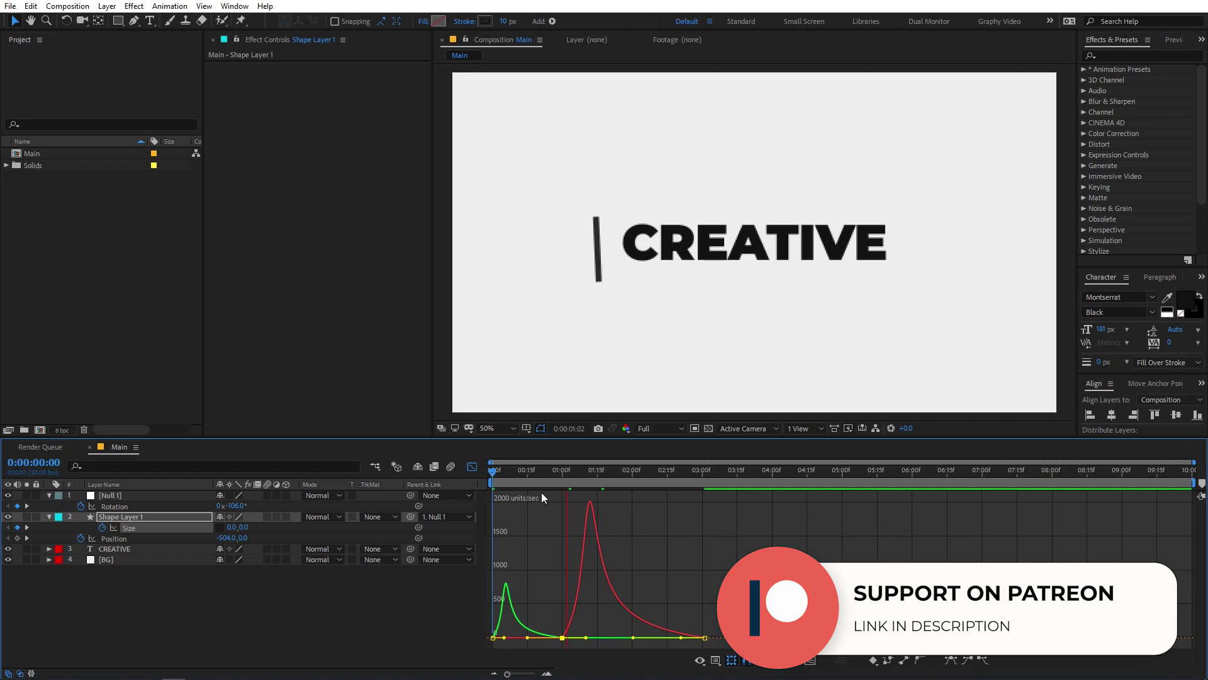
pyautogui.click(471, 467)
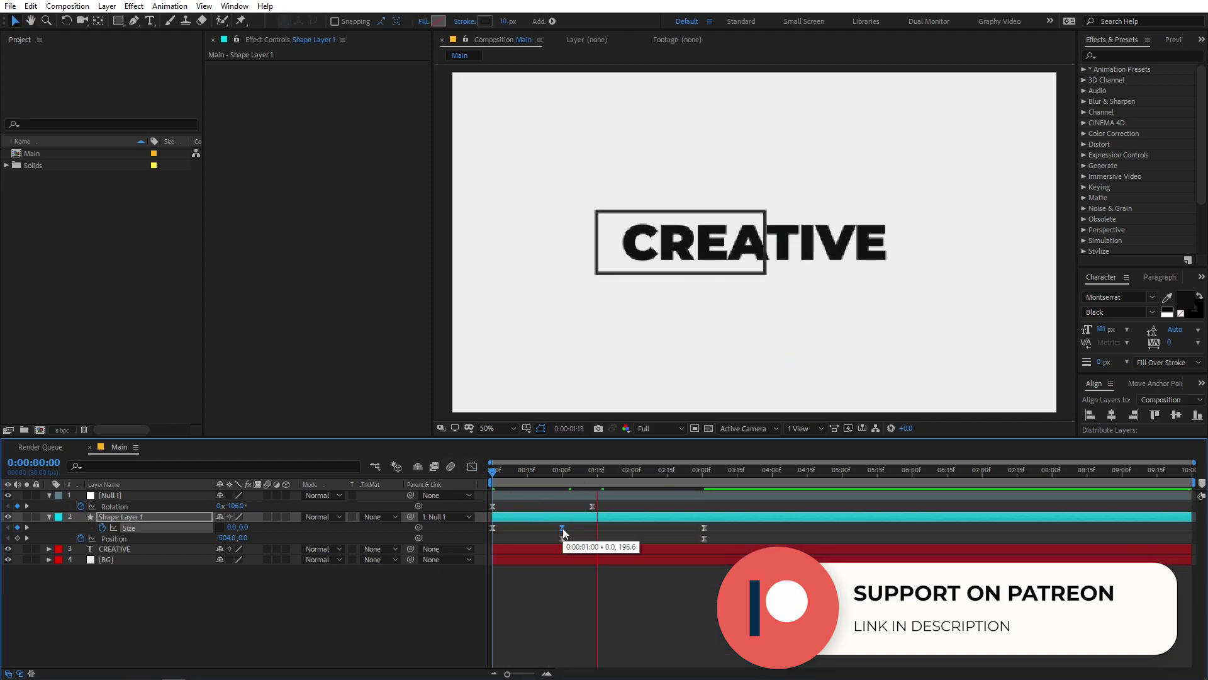
pyautogui.press('space')
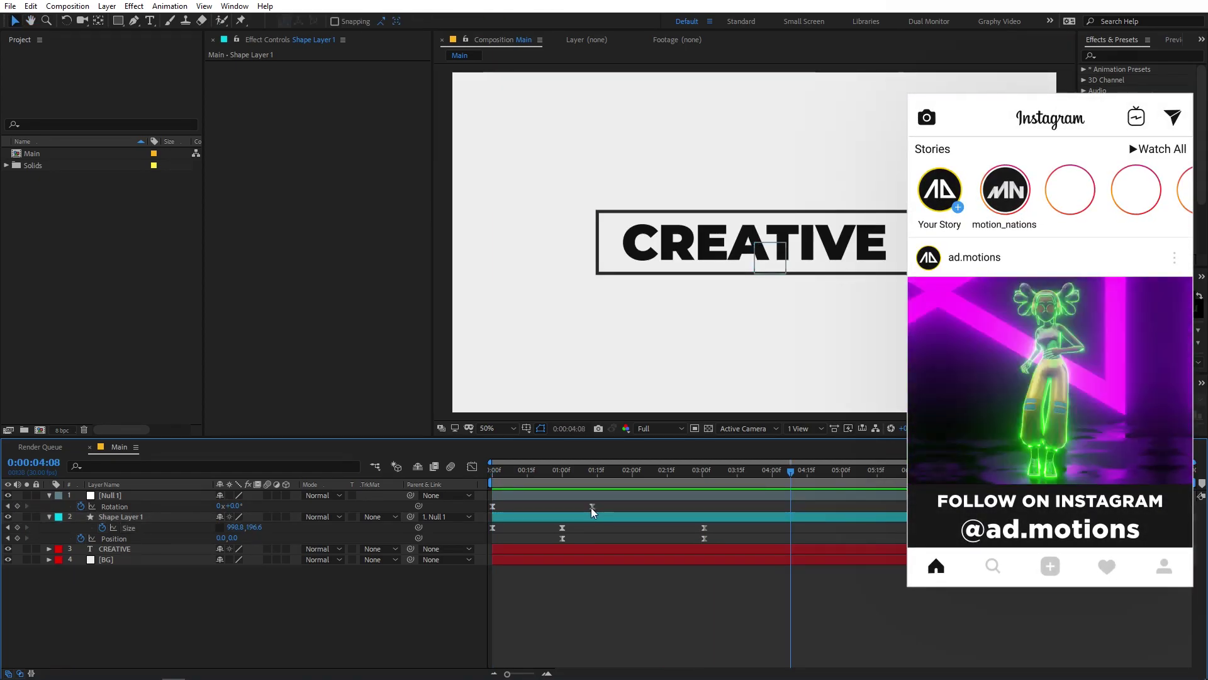
# - Move the null's last rotation keyframe to about 0:00:01:24 and preview the animation from the start
pyautogui.click(592, 505)
pyautogui.press('Delete')
pyautogui.press('Home')
pyautogui.press('space')
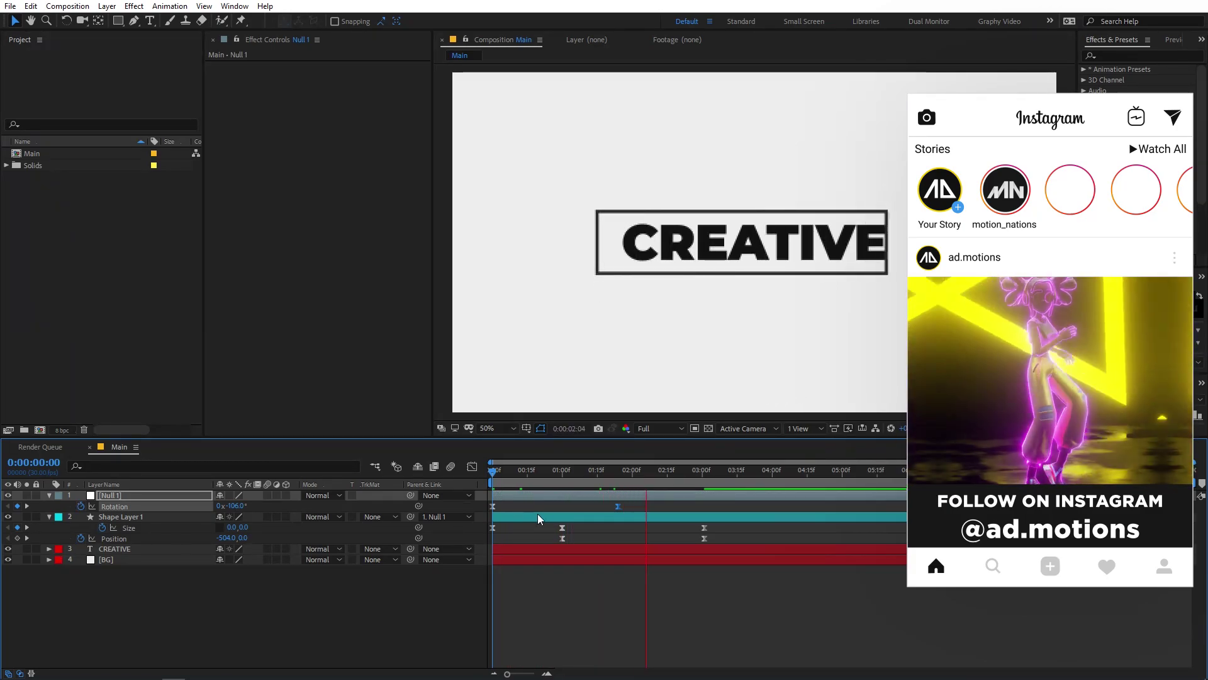
pyautogui.press('space')
pyautogui.press('space')
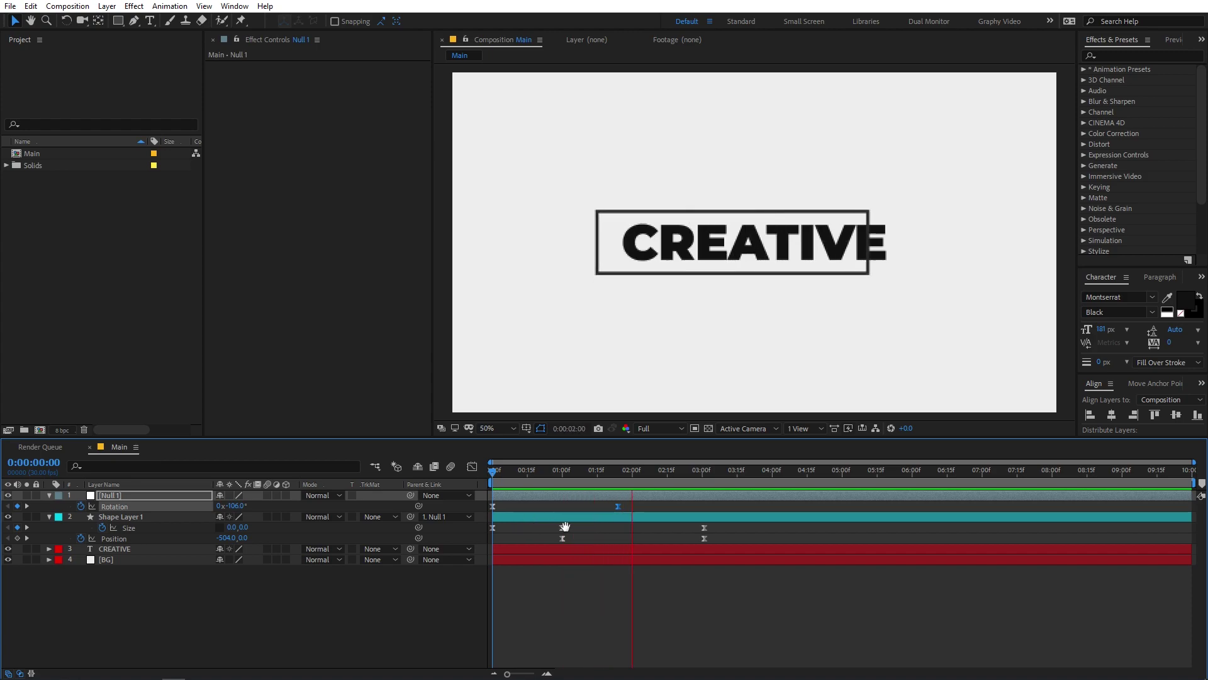
# - Easy-ease the null's two rotation keyframes, shape the speed curve into a sharp peak midway between them, and preview the animation
pyautogui.moveTo(625, 503); pyautogui.dragTo(360, 515)
pyautogui.click(472, 467)
pyautogui.moveTo(742, 592); pyautogui.dragTo(502, 620)
pyautogui.press('F9')
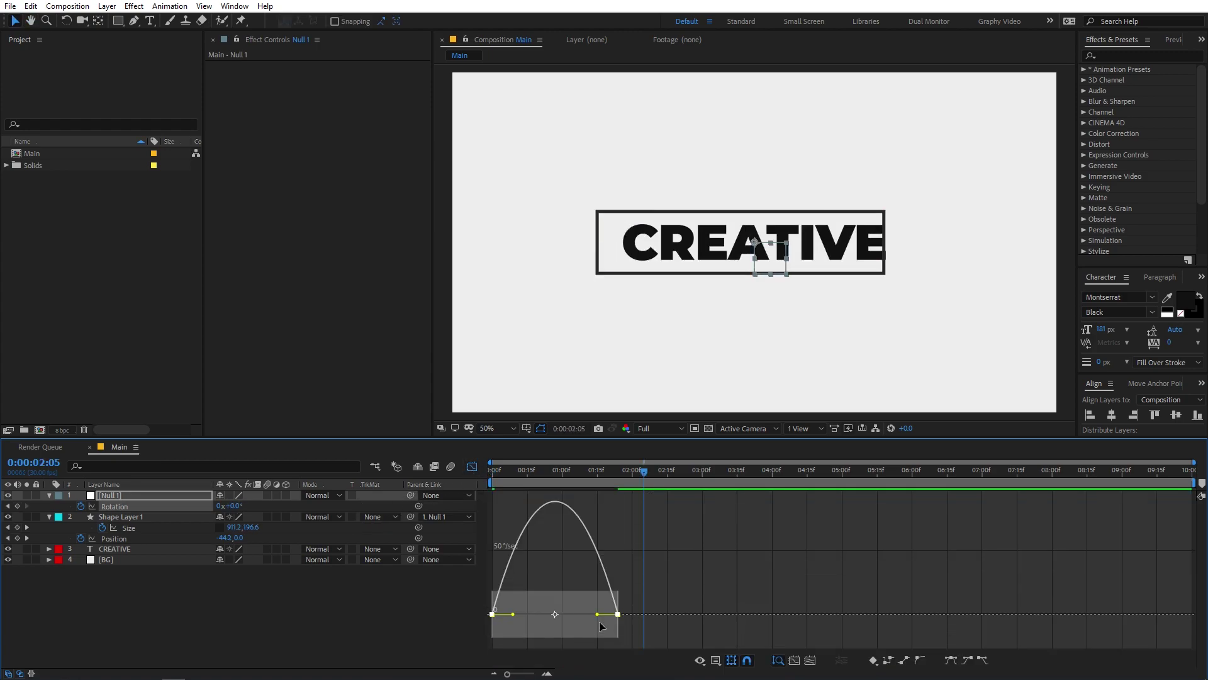
pyautogui.moveTo(597, 614); pyautogui.dragTo(538, 635)
pyautogui.press('space')
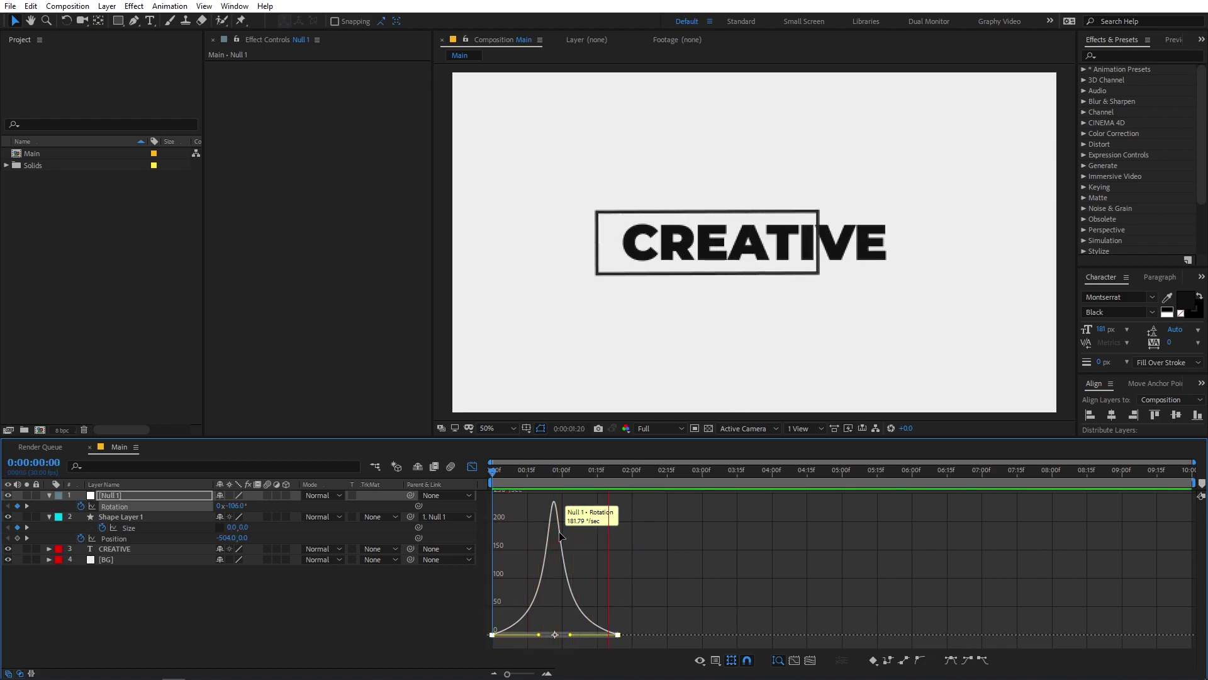
# - Return to the keyframe view, parent the CREATIVE text layer to Null 1, and set the current time to 0:00:03:01
pyautogui.hotkey('shift', 'F3')
pyautogui.moveTo(661, 478); pyautogui.dragTo(700, 478)
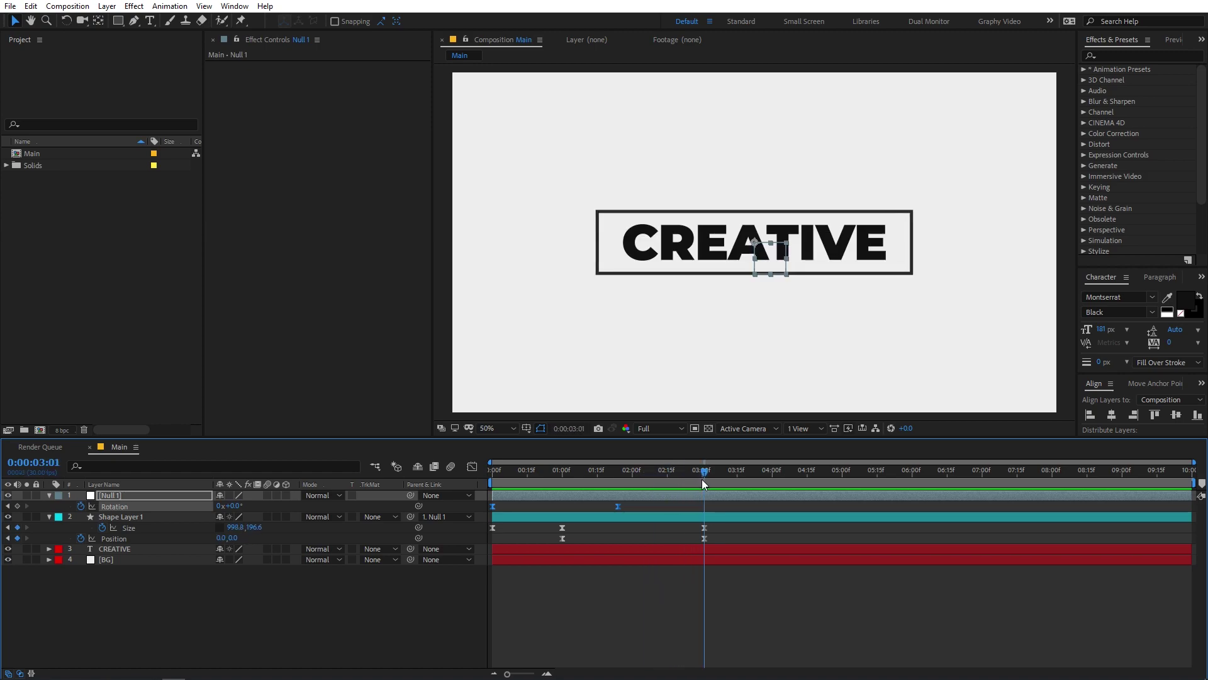
pyautogui.click(145, 548)
pyautogui.moveTo(412, 548); pyautogui.dragTo(126, 496)
pyautogui.click(680, 471)
pyautogui.moveTo(670, 473); pyautogui.dragTo(701, 495)
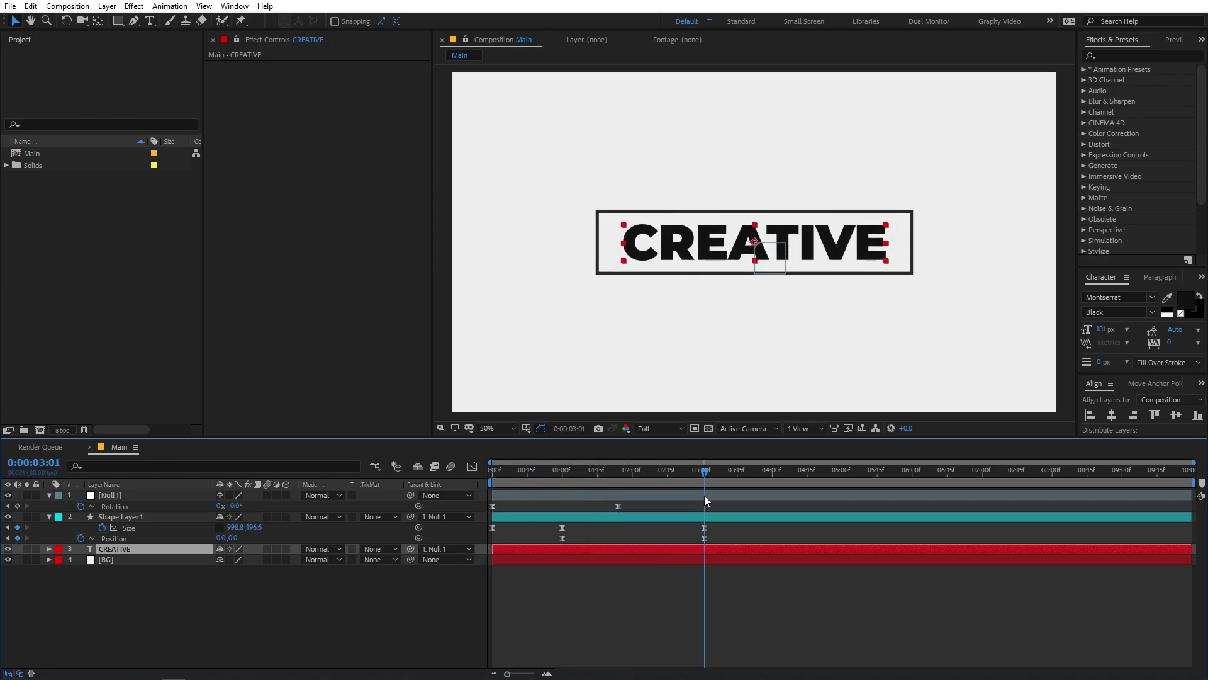
# - Keyframe the CREATIVE text's centered position at about 0:00:04:22, and offset it horizontally to 740, 0 at 0:00:03:01
pyautogui.press('p')
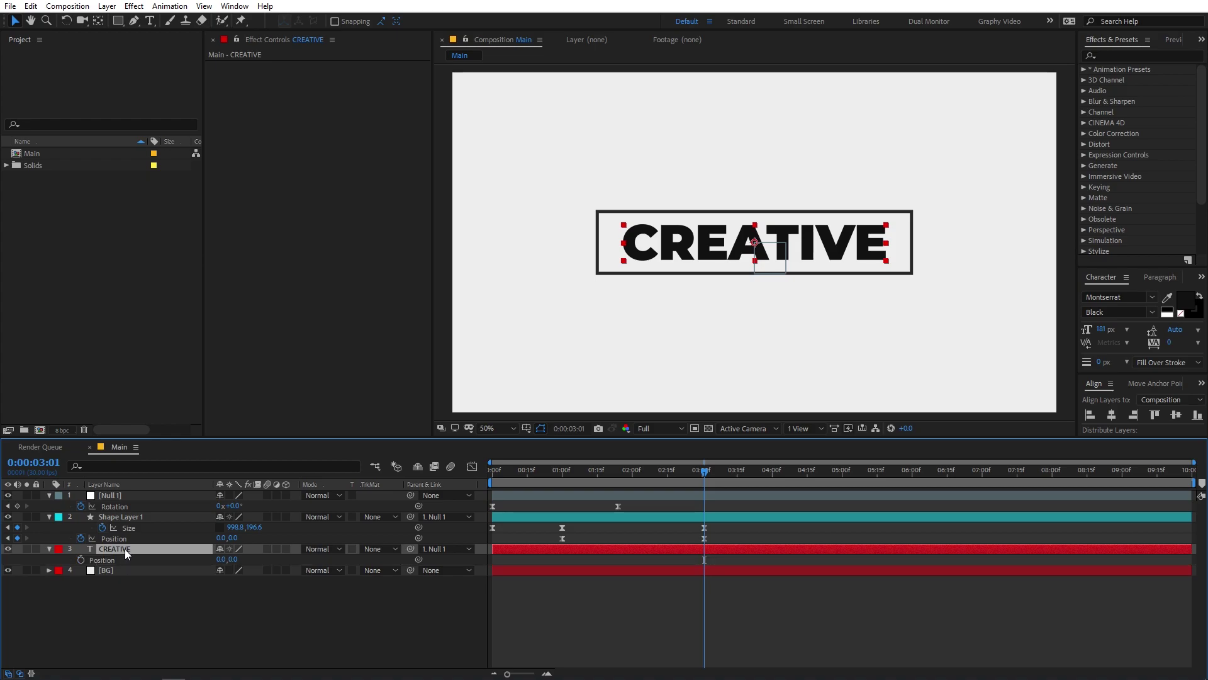
pyautogui.click(81, 559)
pyautogui.click(195, 598)
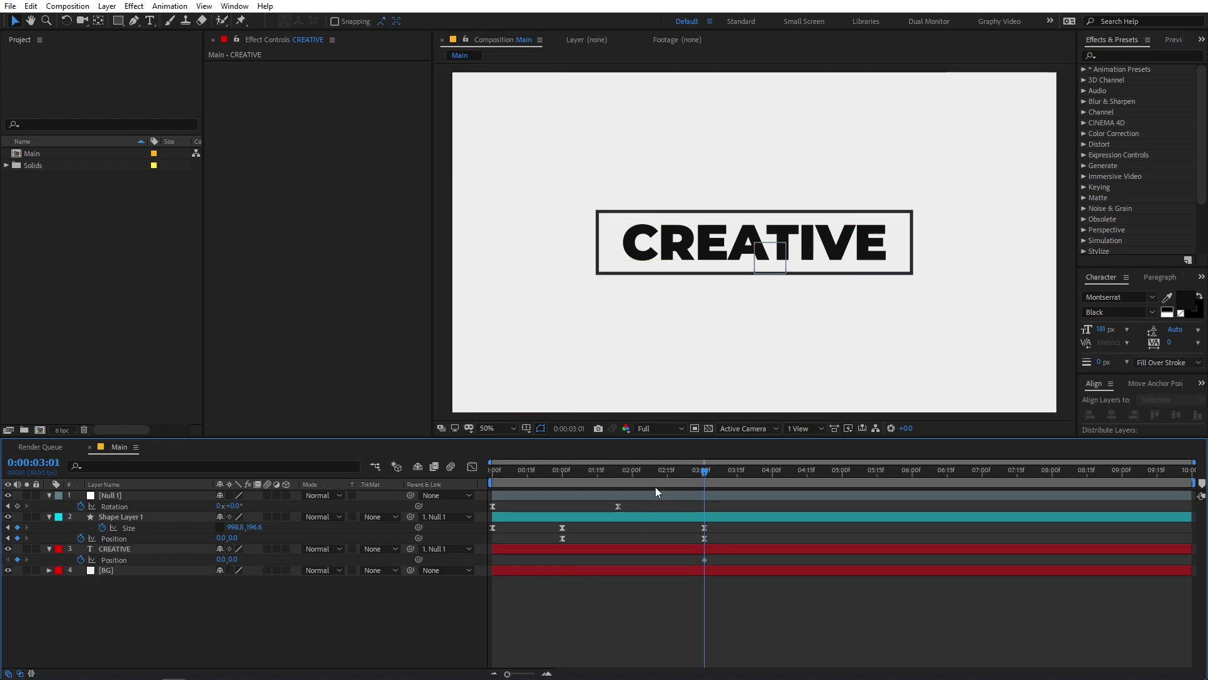
pyautogui.click(700, 549)
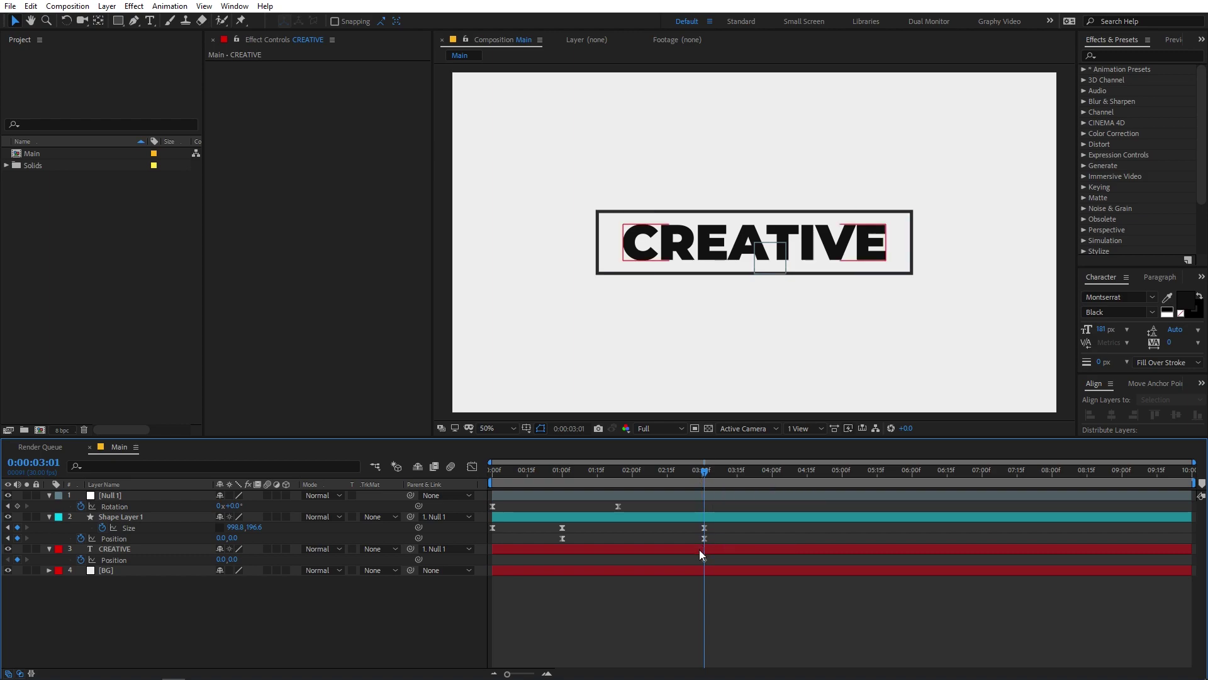
pyautogui.moveTo(704, 559); pyautogui.dragTo(824, 556)
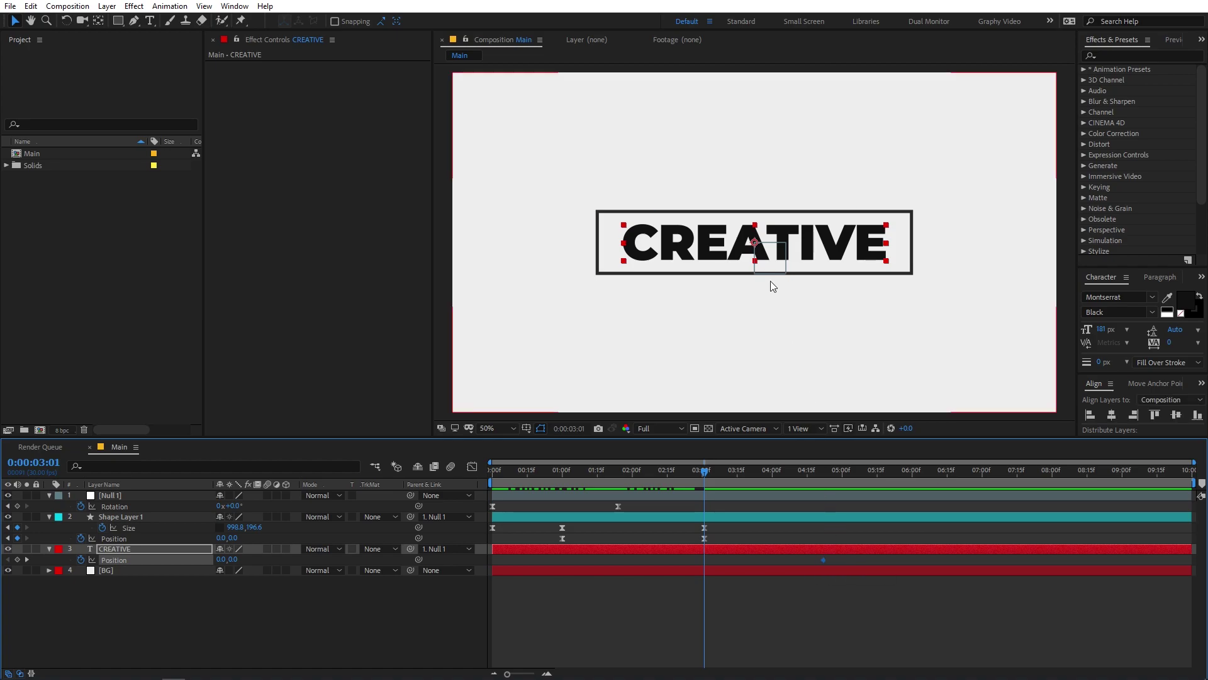
pyautogui.moveTo(685, 247); pyautogui.dragTo(916, 246)
# - Easy-ease the CREATIVE text's two position keyframes and shape their speed curve to peak early and slow down gradually
pyautogui.moveTo(831, 557); pyautogui.dragTo(652, 569)
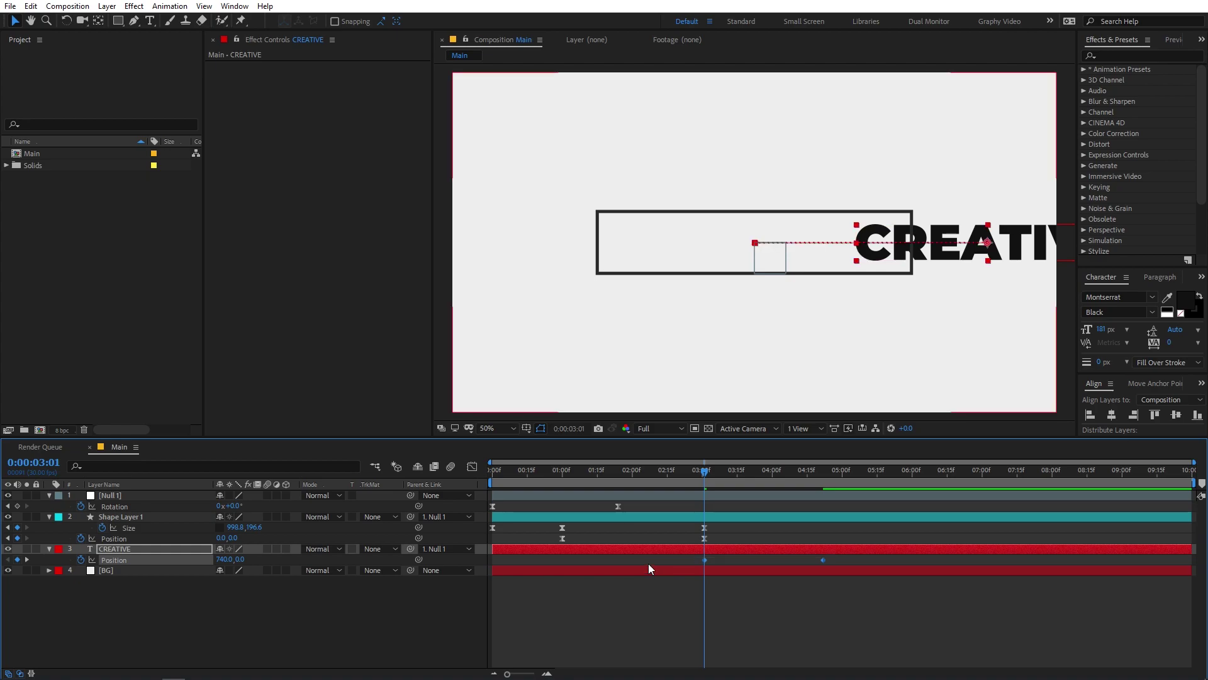
pyautogui.click(470, 466)
pyautogui.moveTo(929, 614); pyautogui.dragTo(690, 655)
pyautogui.moveTo(806, 634); pyautogui.dragTo(731, 638)
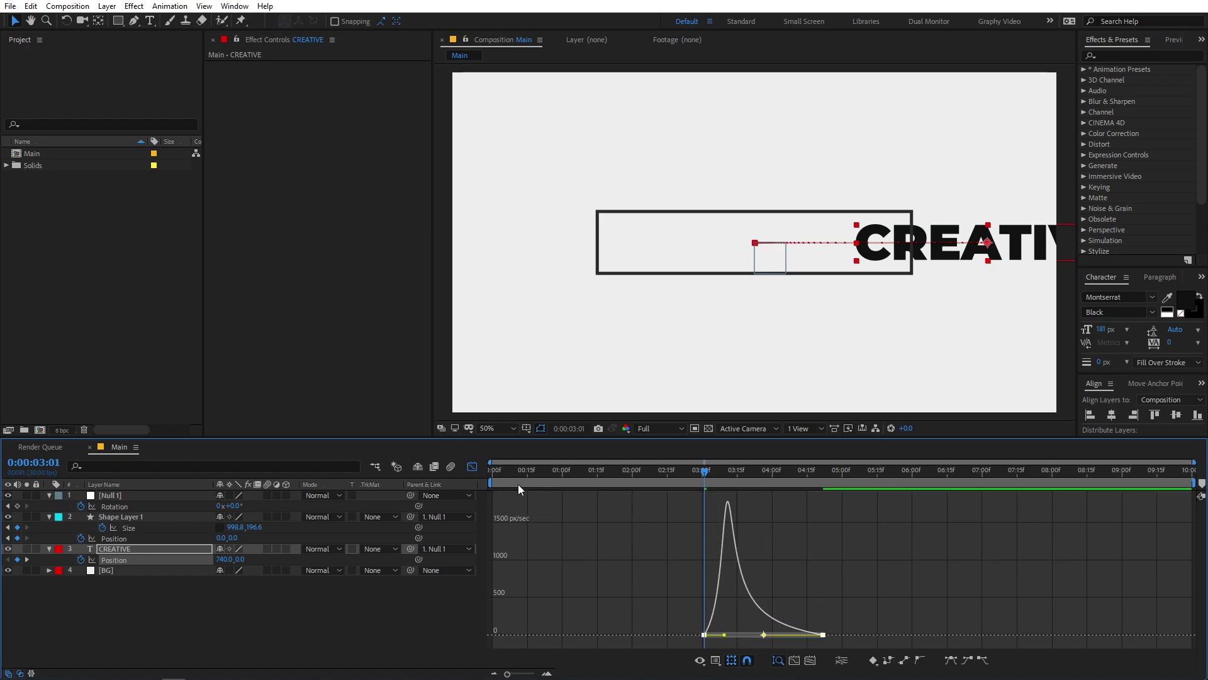
pyautogui.click(472, 467)
# - Shift both CREATIVE position keyframes earlier so the first sits at about 0:00:01:13, previewing the animation to check the timing
pyautogui.moveTo(838, 556); pyautogui.dragTo(655, 561)
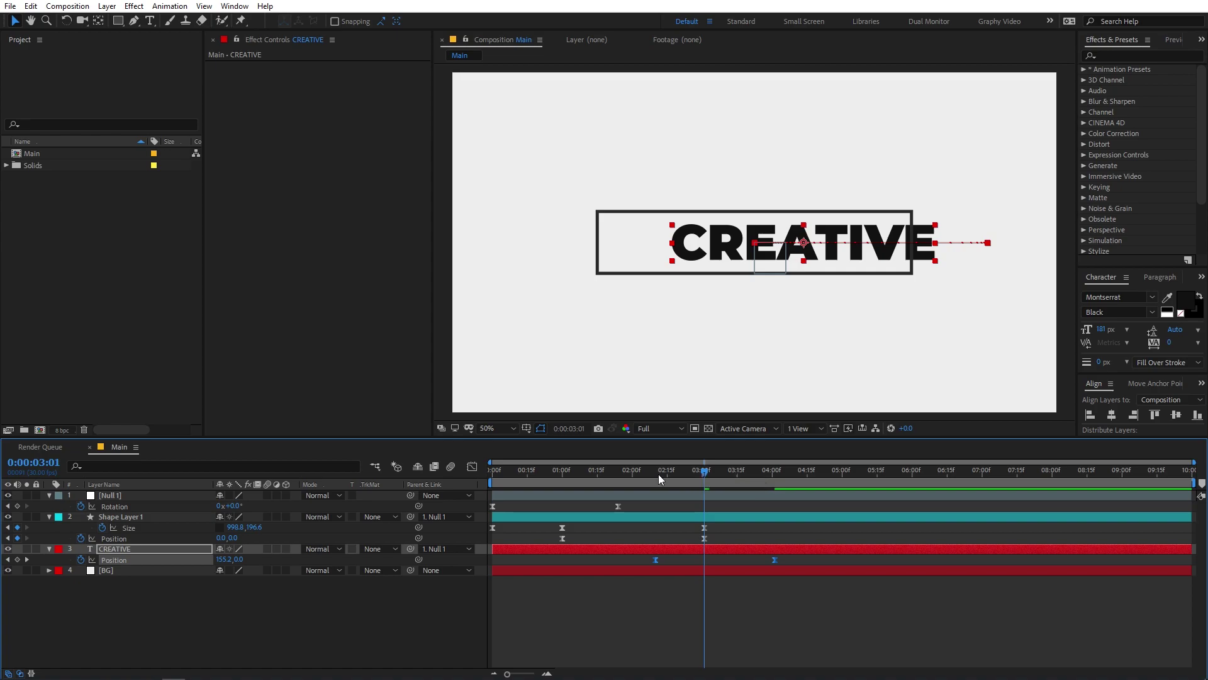
pyautogui.press('space')
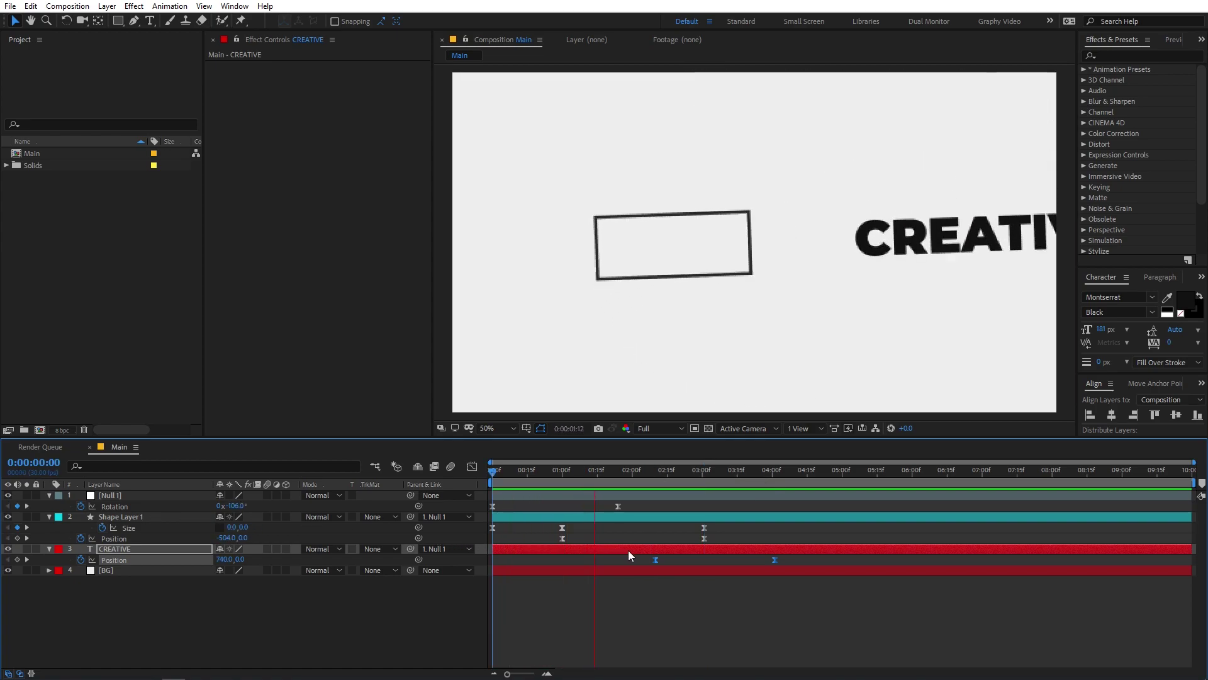
pyautogui.press('space')
pyautogui.moveTo(655, 560); pyautogui.dragTo(591, 560)
pyautogui.press('space')
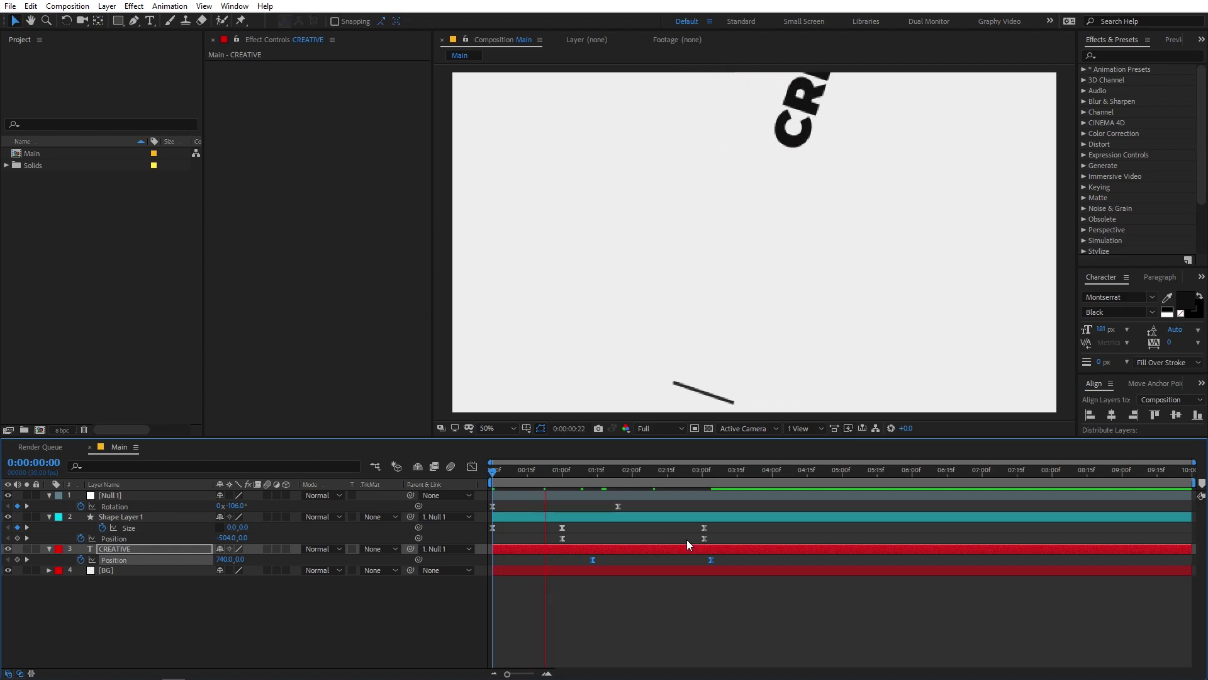
pyautogui.click(685, 538)
# - Duplicate Shape Layer 1 at 0:00:01:20 and place the copy directly above the CREATIVE text layer
pyautogui.moveTo(604, 465)
pyautogui.mouseDown()
pyautogui.moveTo(580, 466)
pyautogui.moveTo(609, 462)
pyautogui.mouseUp()
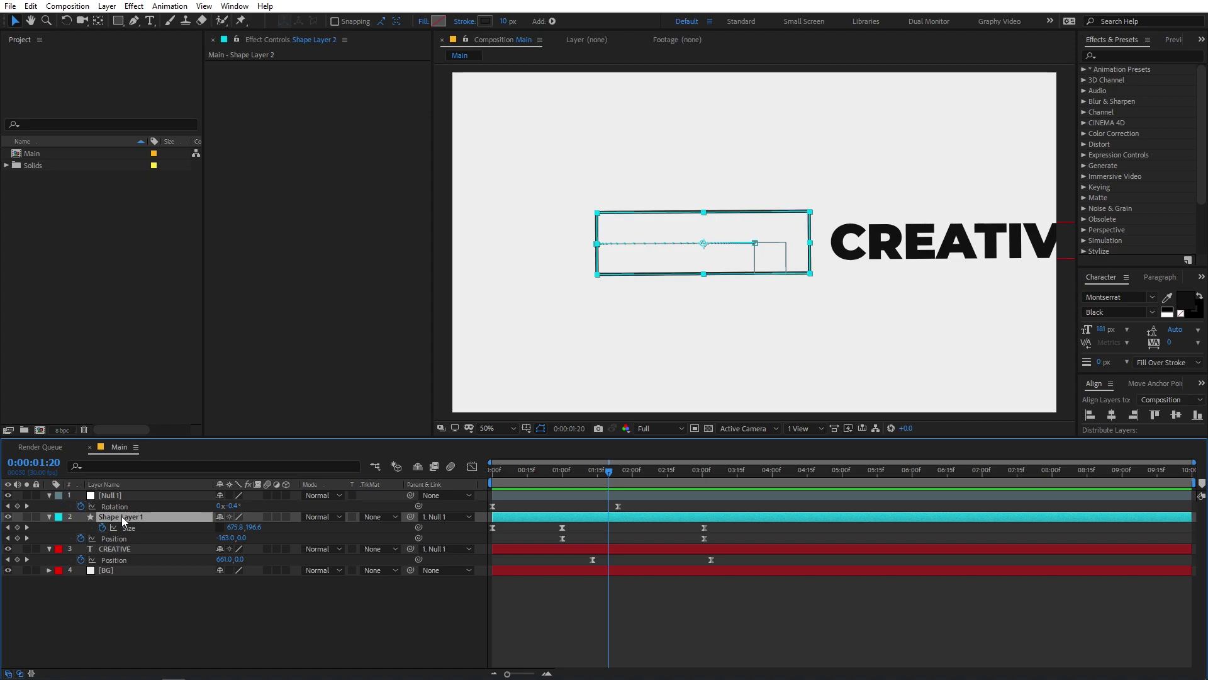
pyautogui.hotkey('ctrl', 'd')
pyautogui.moveTo(126, 516); pyautogui.dragTo(125, 553)
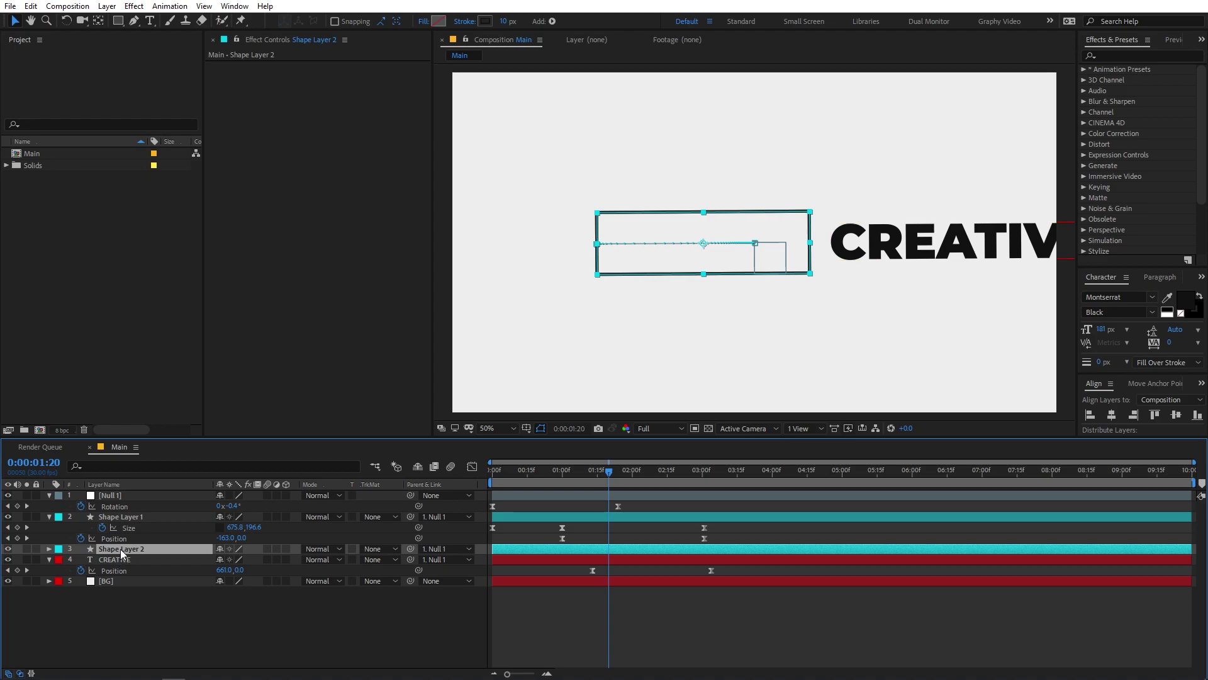
# - Give Shape Layer 2 a solid white fill, FFFFFF, and set its stroke width to 0 px
pyautogui.click(439, 21)
pyautogui.click(162, 347)
pyautogui.click(435, 354)
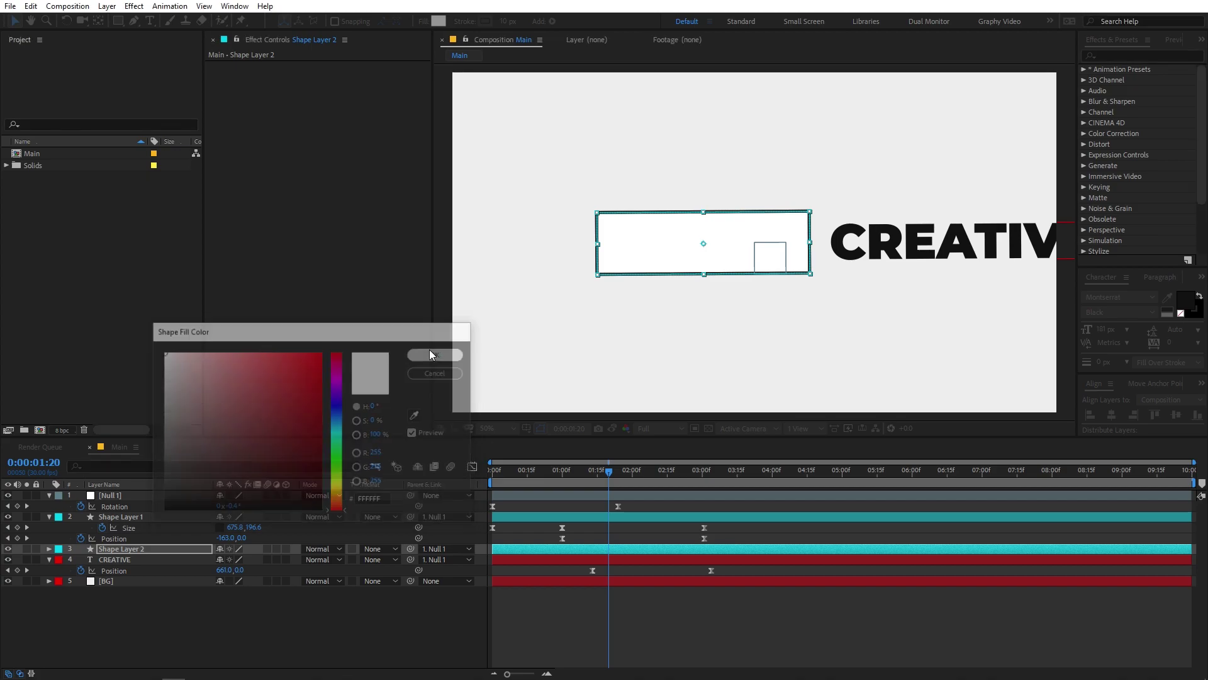
pyautogui.click(508, 22)
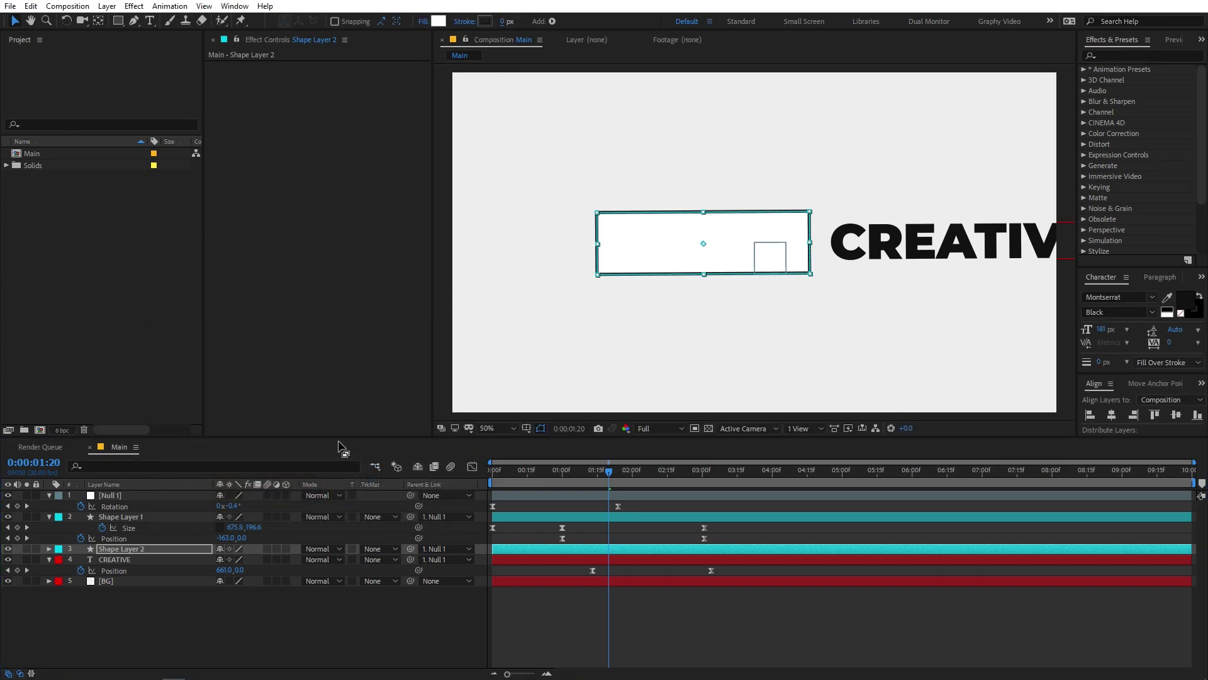
# - Set the CREATIVE layer's track matte to Alpha Matte "Shape Layer 2" and preview the animation from the start
pyautogui.click(128, 560)
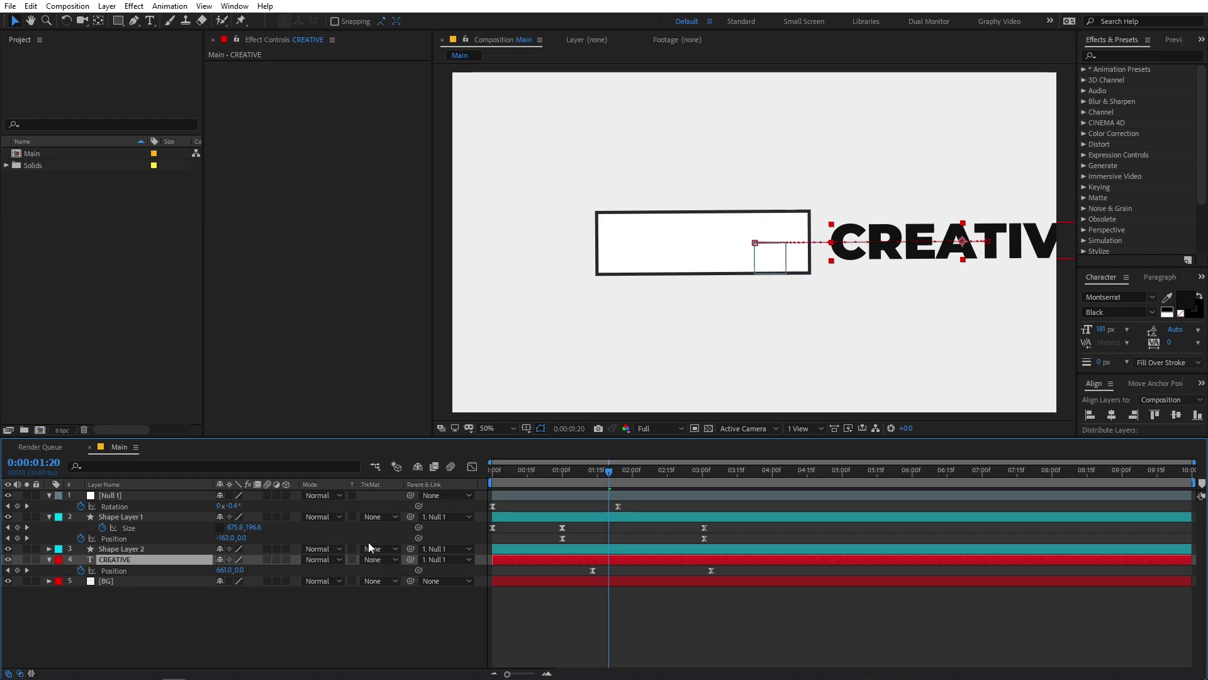
pyautogui.click(21, 674)
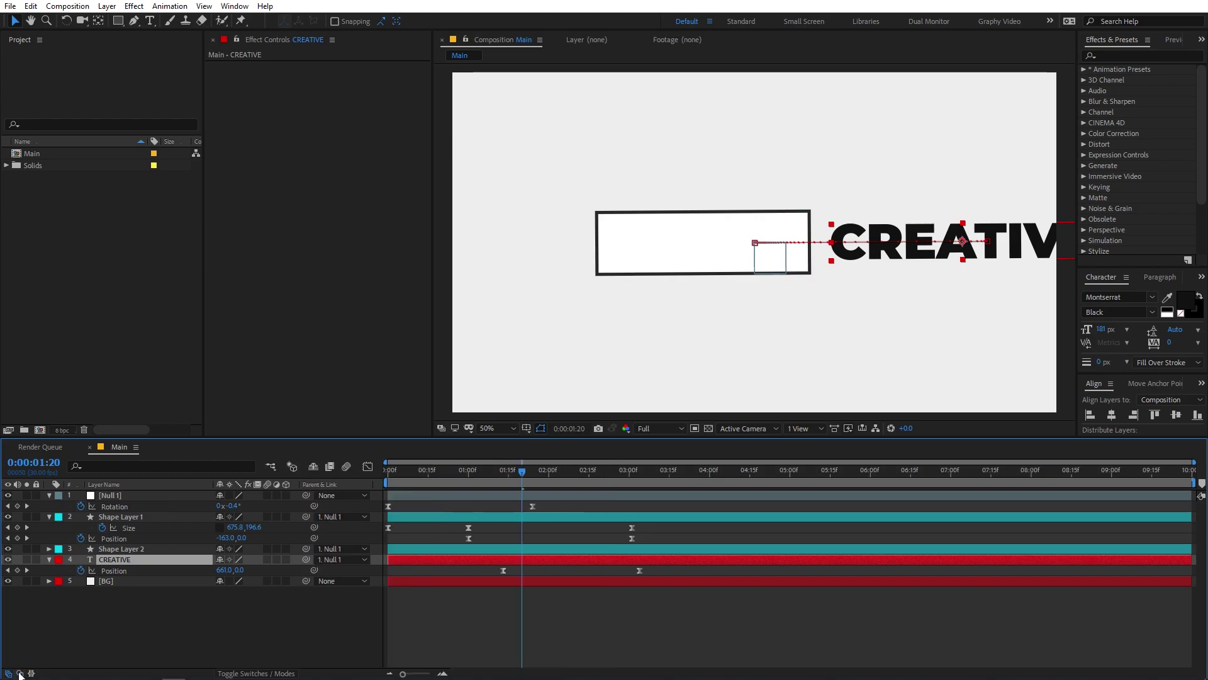
pyautogui.click(21, 673)
pyautogui.click(372, 559)
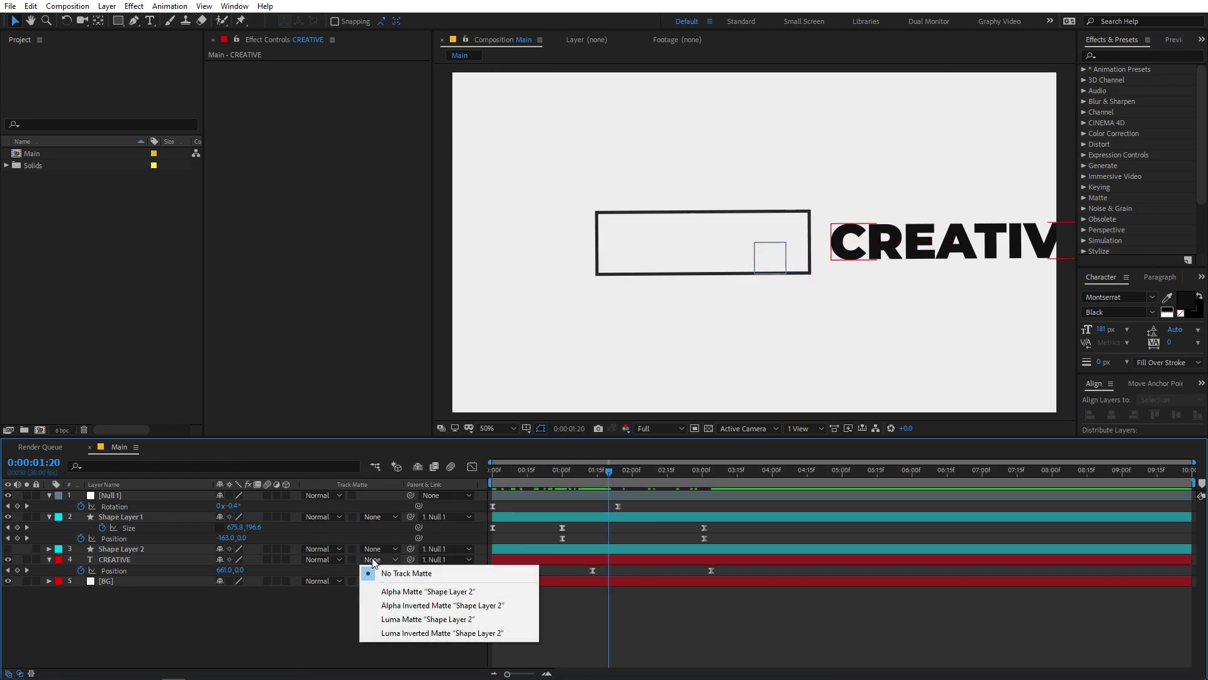
pyautogui.click(399, 592)
pyautogui.moveTo(605, 477); pyautogui.dragTo(493, 478)
pyautogui.press('space')
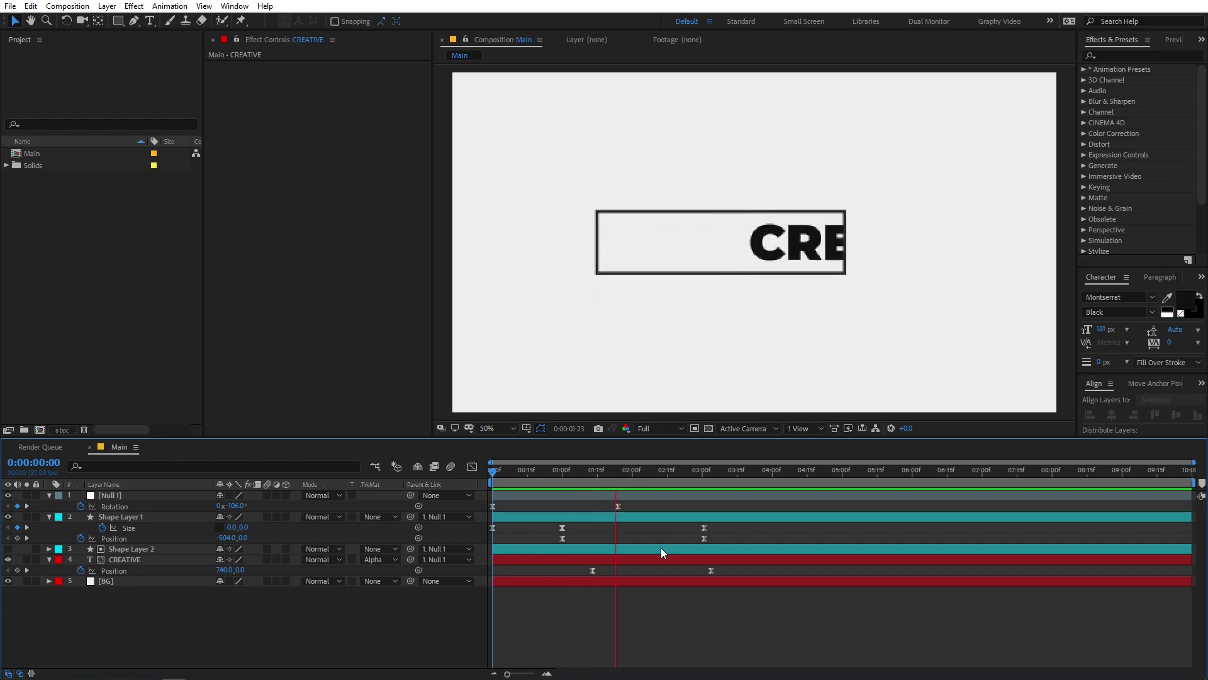
pyautogui.press('space')
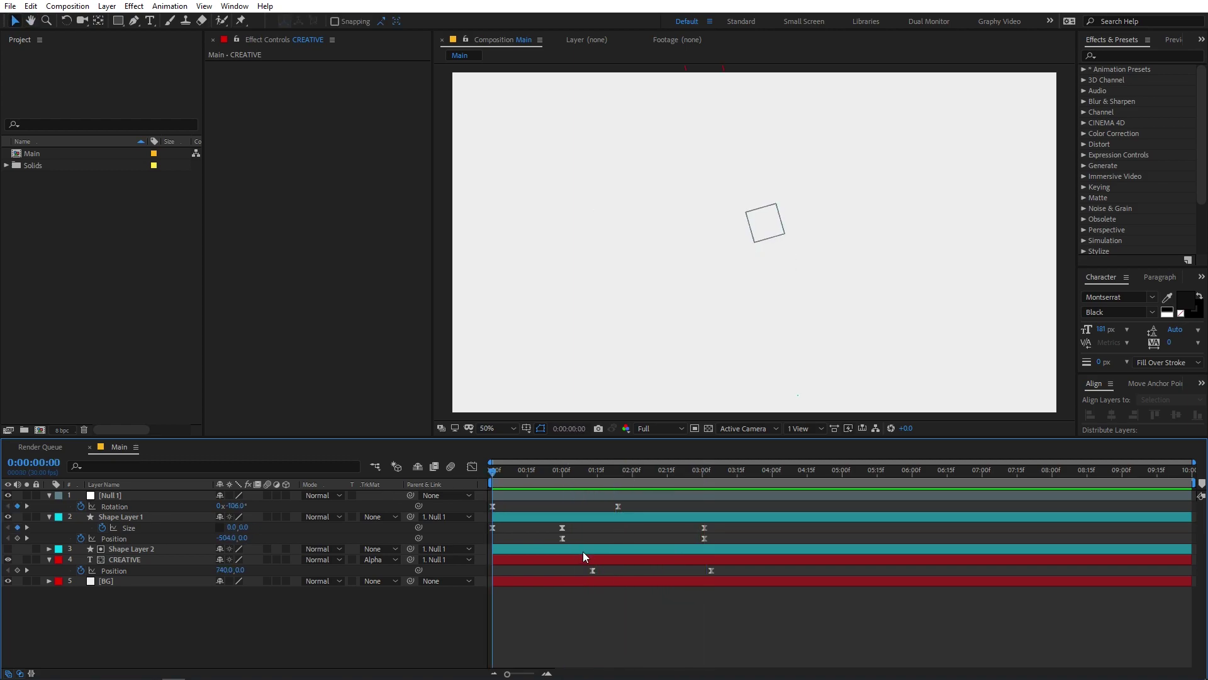
# - Move the CREATIVE text's first position keyframe to 1 second and preview the animation from the start
pyautogui.moveTo(593, 569); pyautogui.dragTo(563, 571)
pyautogui.press('space')
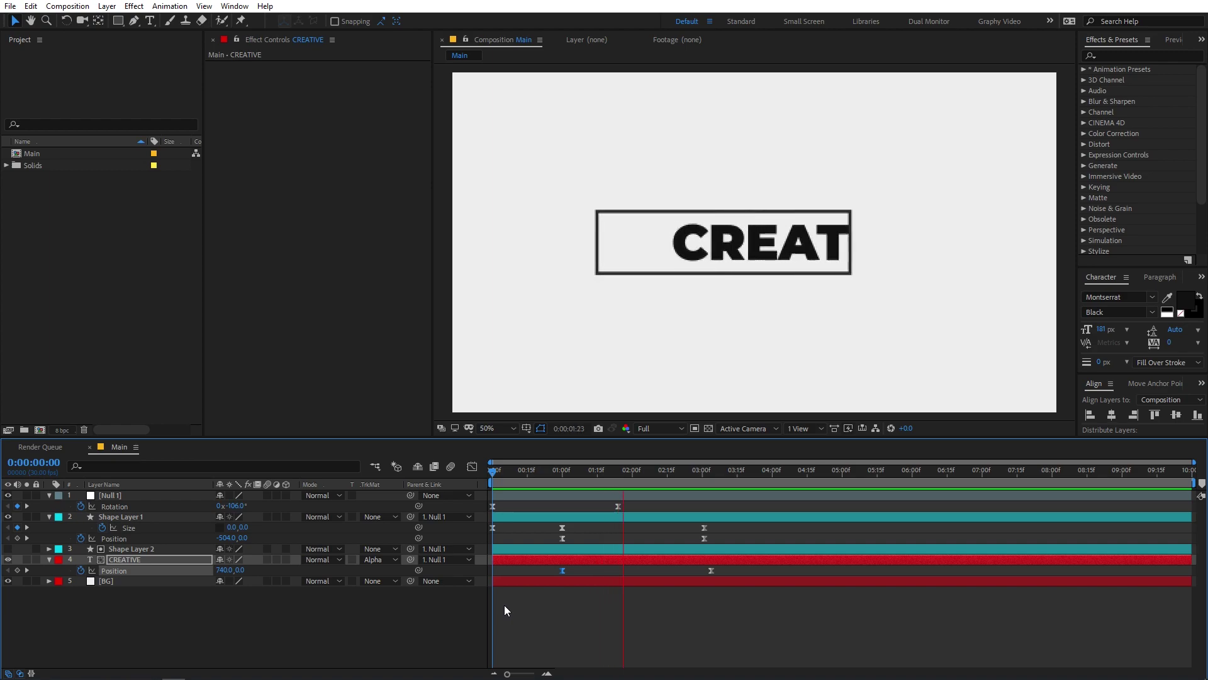
pyautogui.press('space')
# - At 0:00:03:04, add a new text layer reading DESIGN ELEMENT below the framed CREATIVE text
pyautogui.click(635, 471)
pyautogui.click(712, 482)
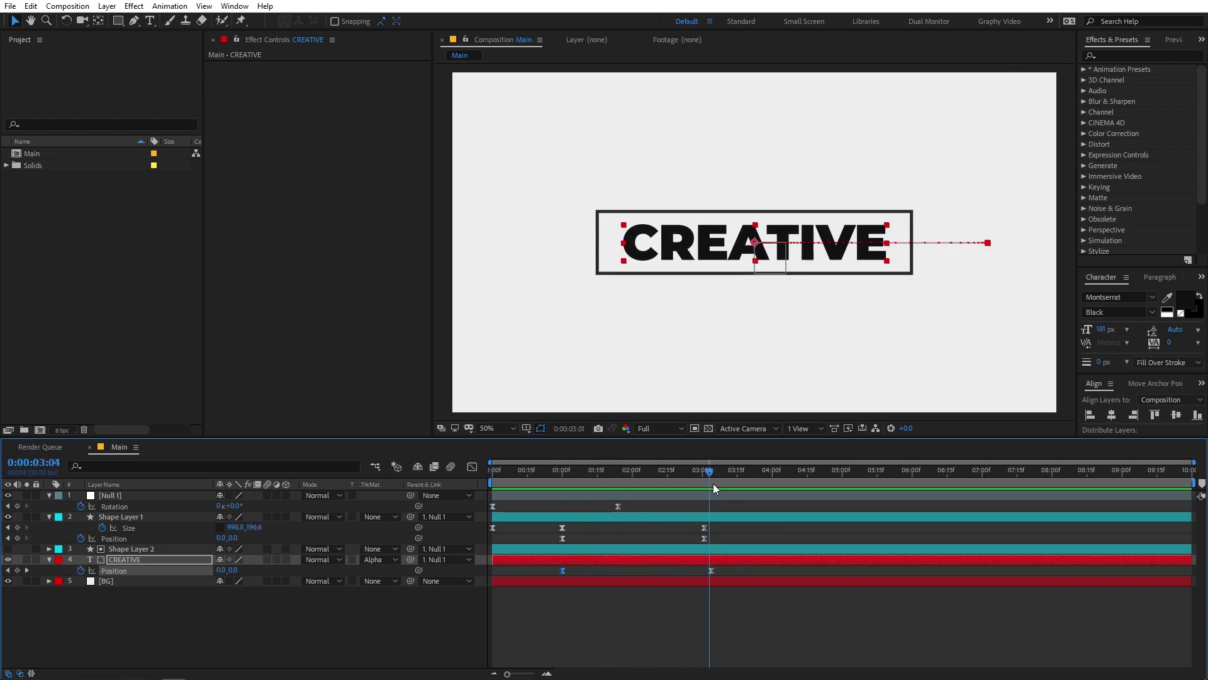
pyautogui.click(714, 618)
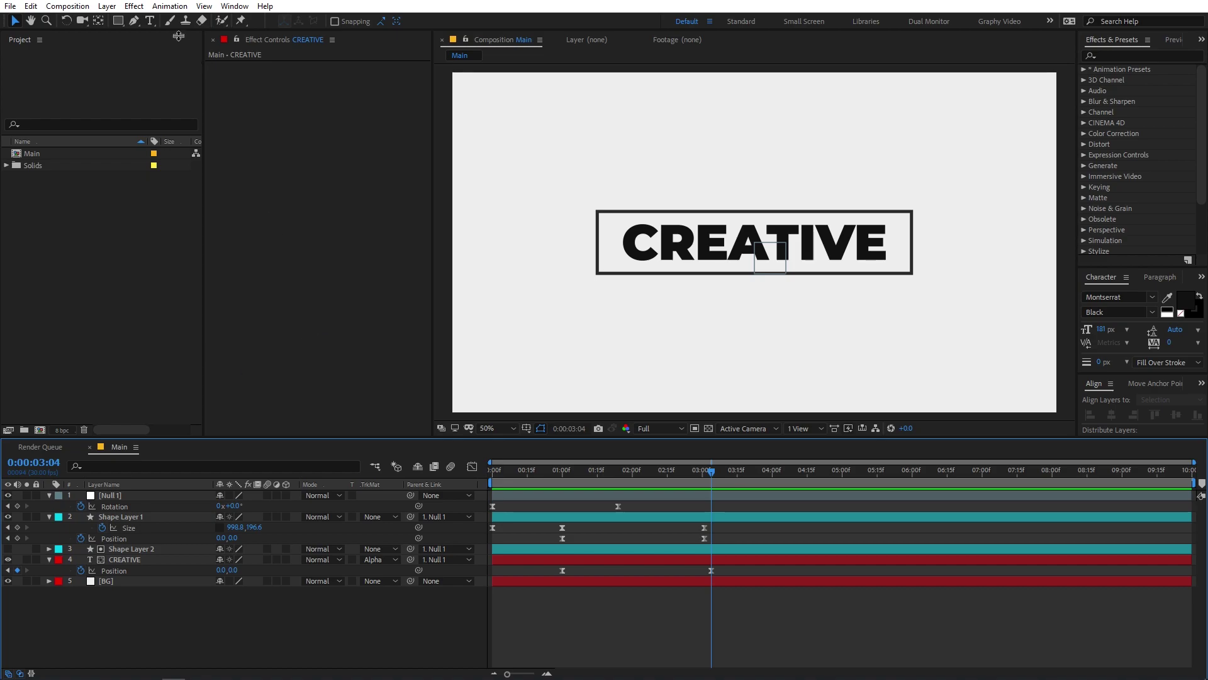
pyautogui.click(149, 21)
pyautogui.click(131, 256)
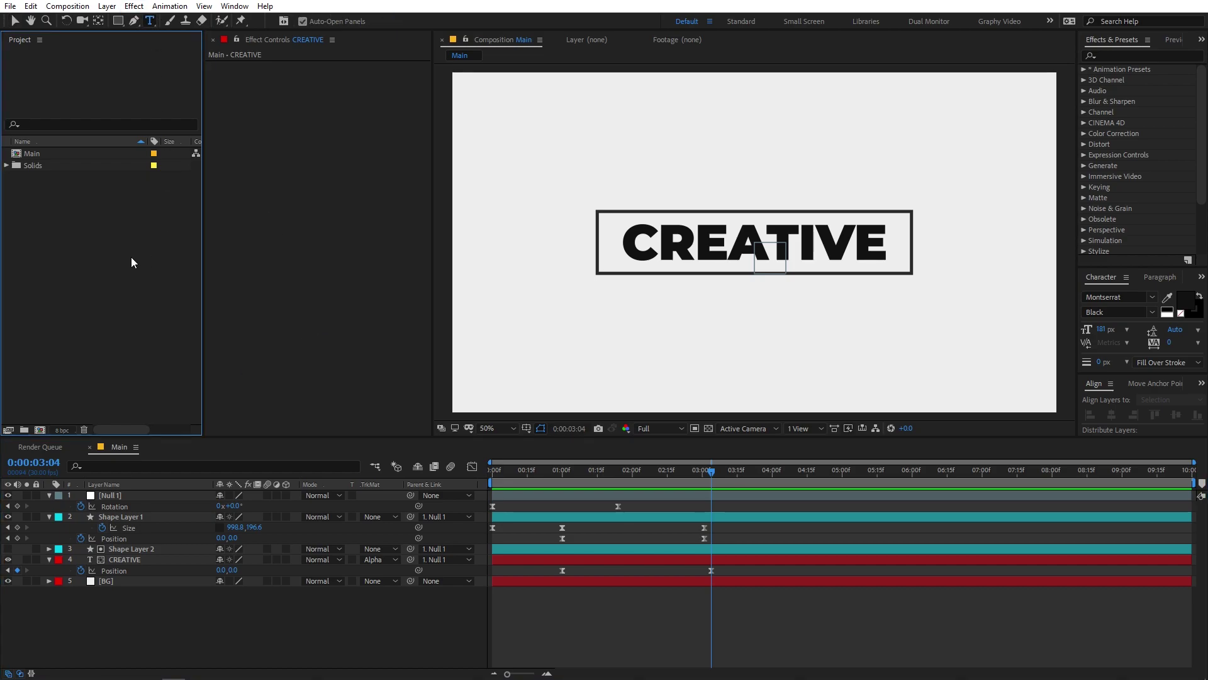
pyautogui.click(696, 343)
pyautogui.write('DESIGN ELEMENT')
# - Set the whole DESIGN ELEMENT text to Montserrat Bold at 52 px
pyautogui.hotkey('ctrl', 'a')
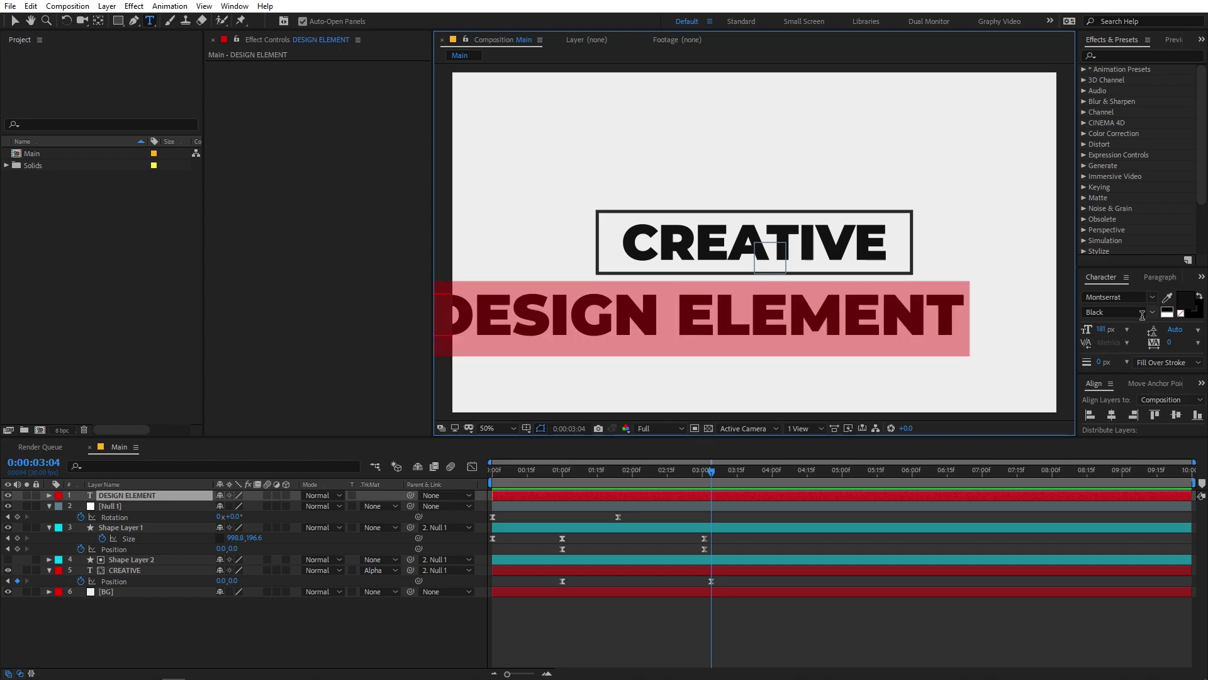
pyautogui.click(1152, 297)
pyautogui.scroll(3, 1069, 414)
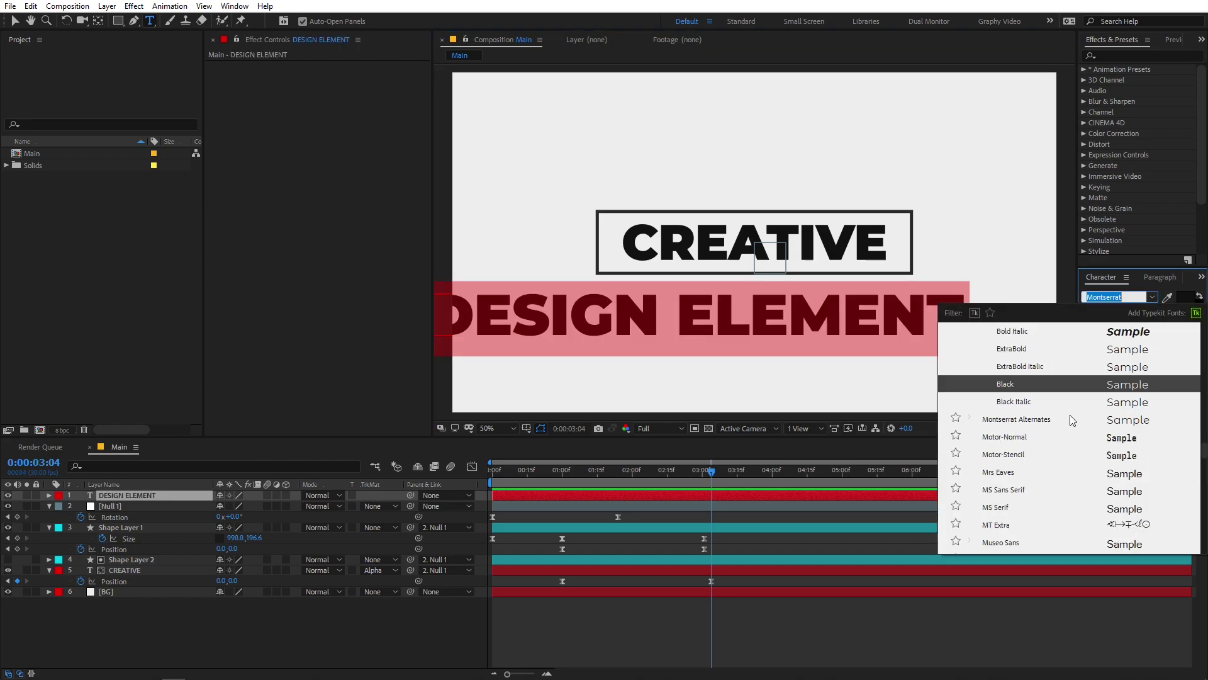
pyautogui.click(1020, 421)
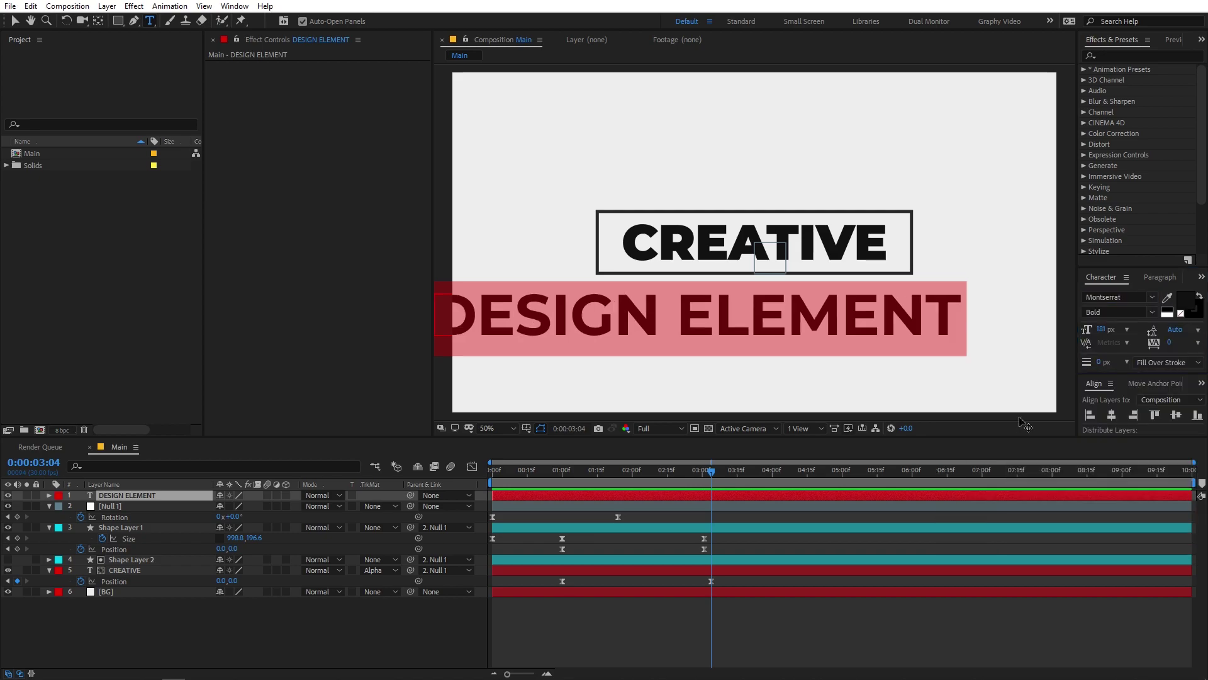
pyautogui.moveTo(1110, 334); pyautogui.dragTo(1028, 344)
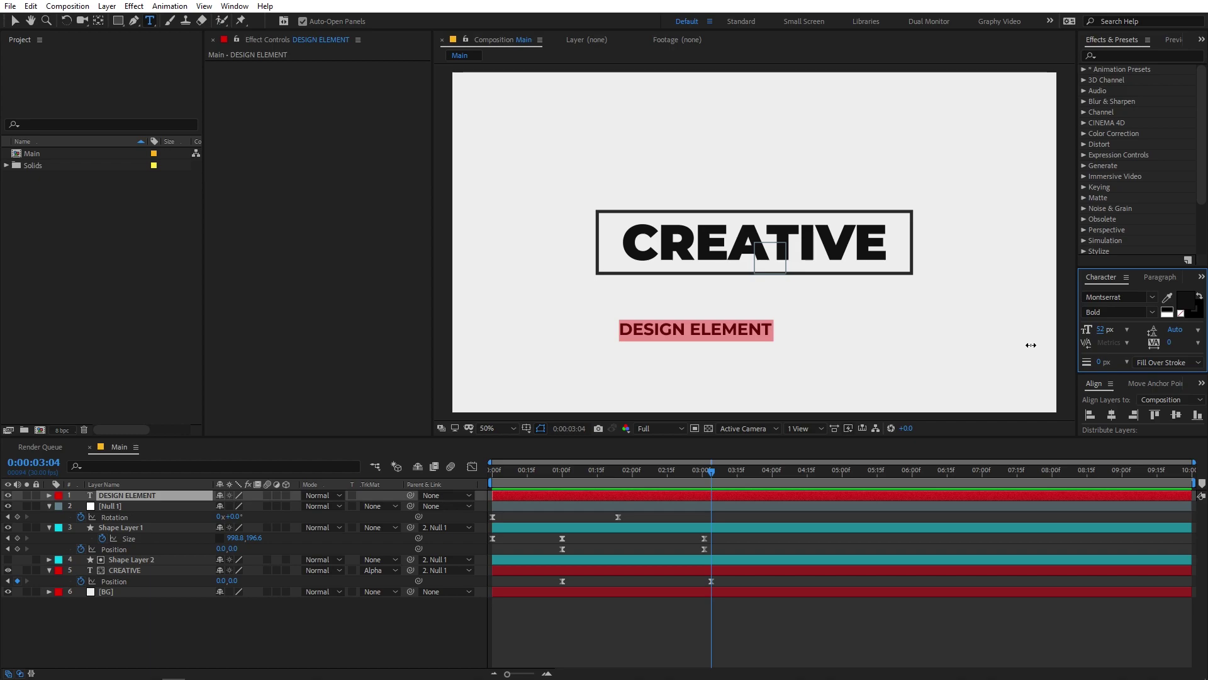
# - Center the DESIGN ELEMENT text and its anchor point in the composition, and place the text just below the rectangle
pyautogui.click(1112, 415)
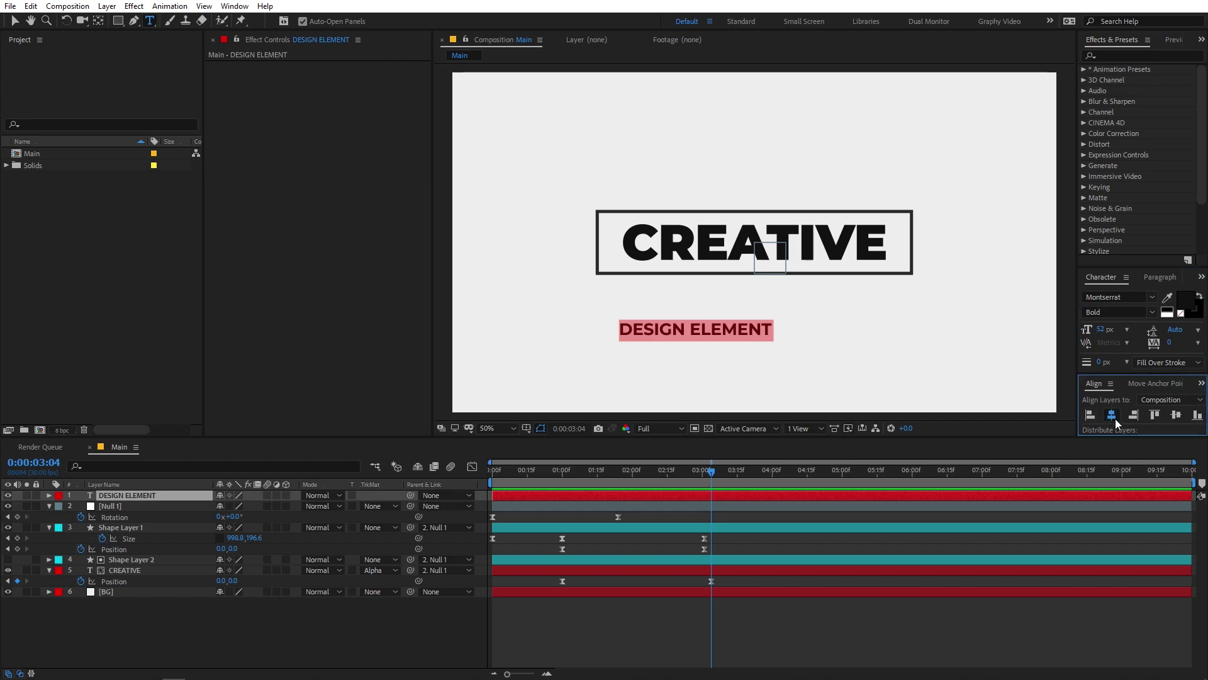
pyautogui.click(1176, 415)
pyautogui.click(13, 21)
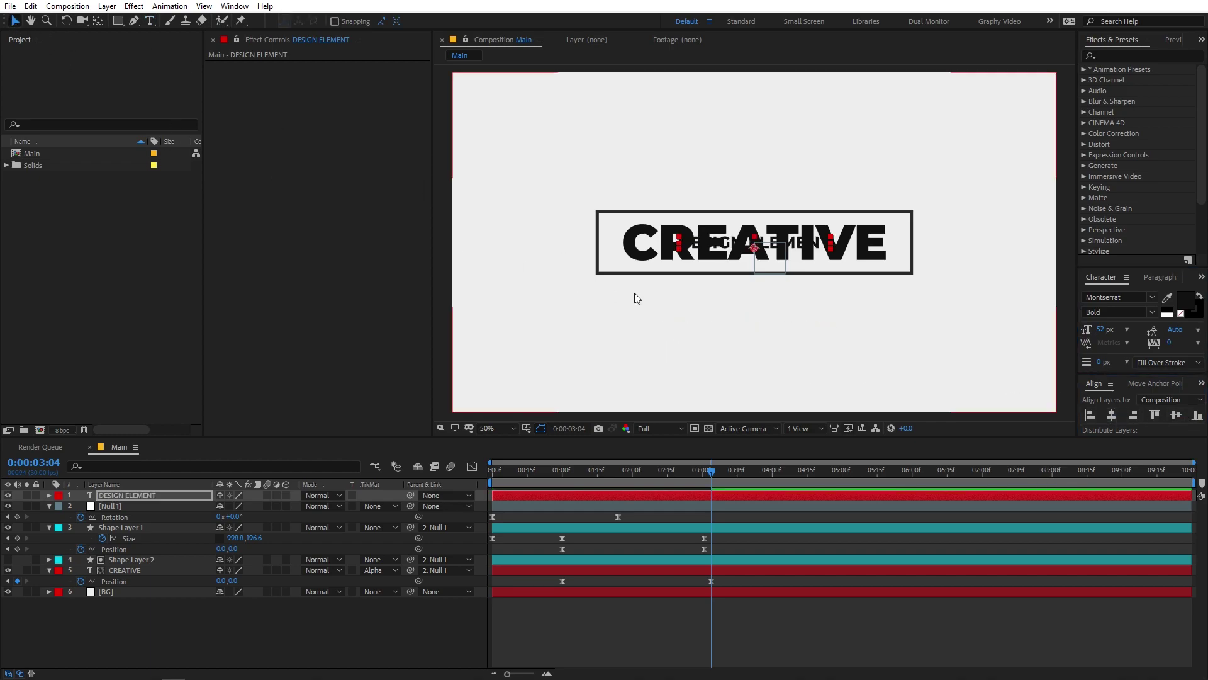
pyautogui.click(177, 497)
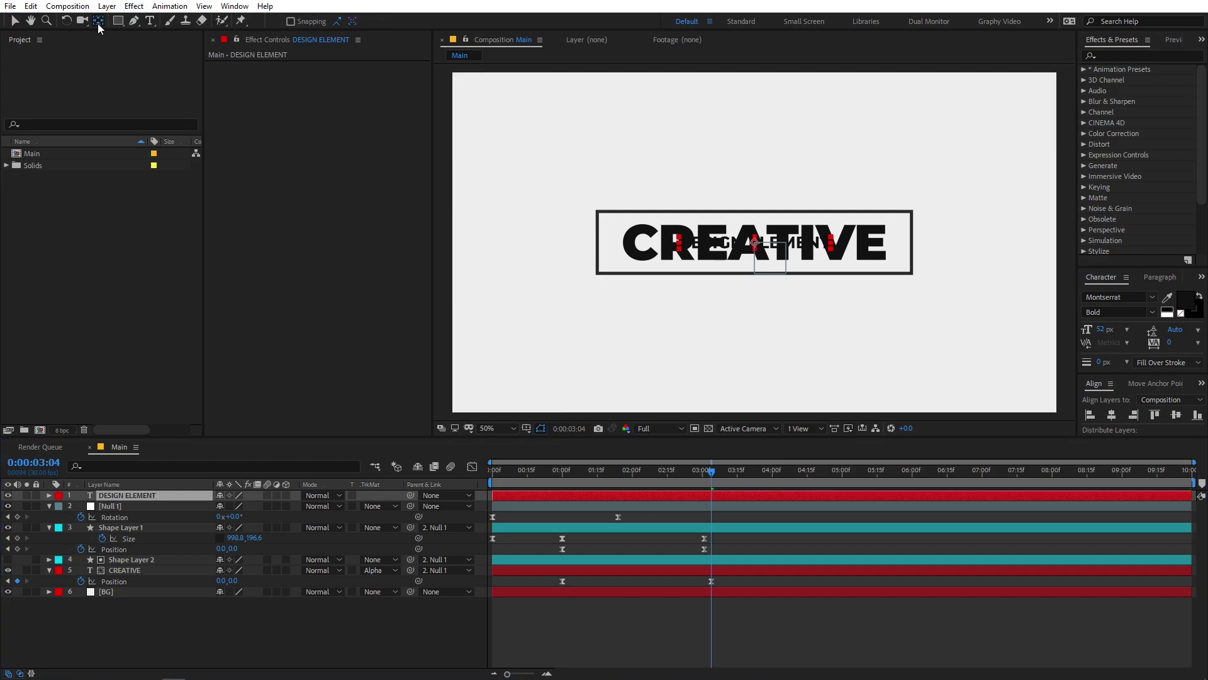
pyautogui.moveTo(761, 243); pyautogui.dragTo(799, 297)
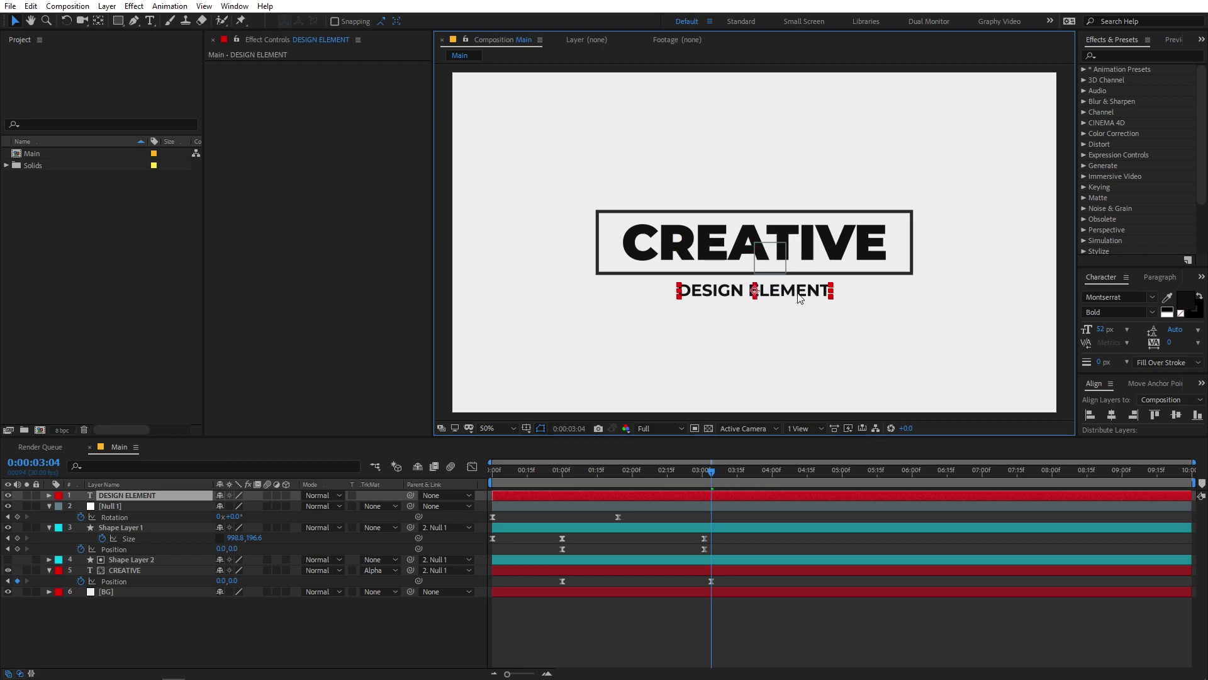
pyautogui.click(790, 642)
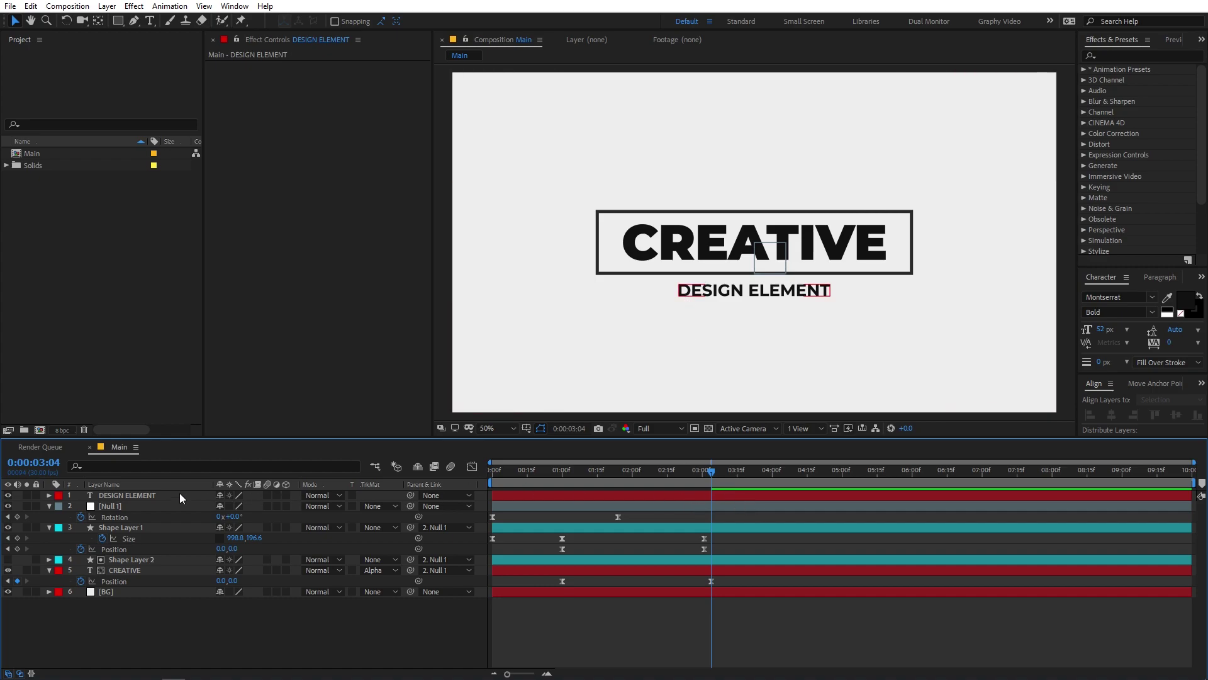
# - Keyframe DESIGN ELEMENT's position to start at Y 556 inside the rectangle at 0:00:03:01 and end just below the rectangle
pyautogui.click(132, 499)
pyautogui.press('p')
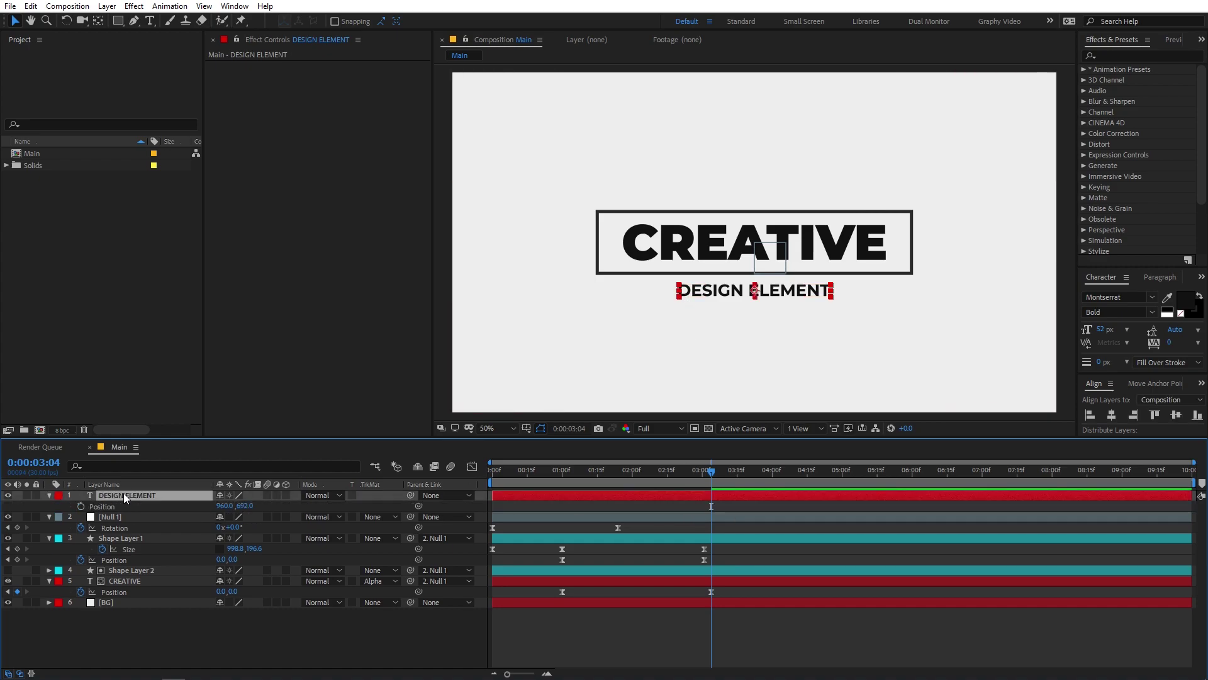
pyautogui.click(80, 505)
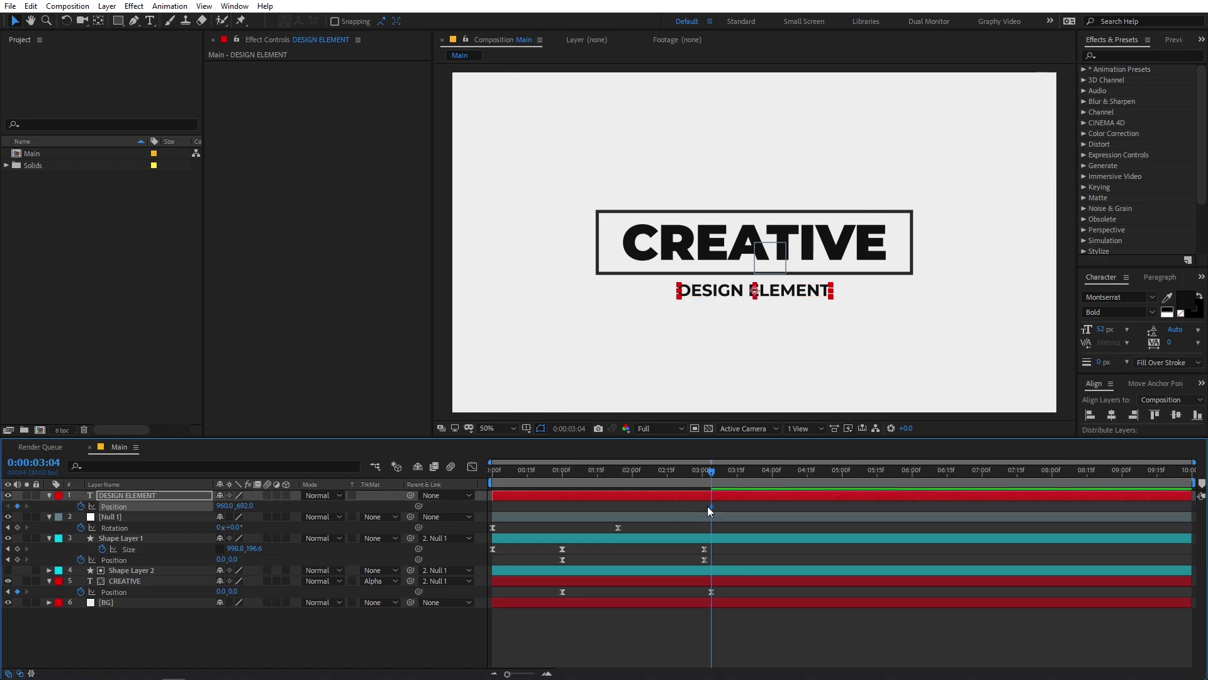
pyautogui.moveTo(712, 507); pyautogui.dragTo(704, 476)
pyautogui.moveTo(249, 511); pyautogui.dragTo(166, 511)
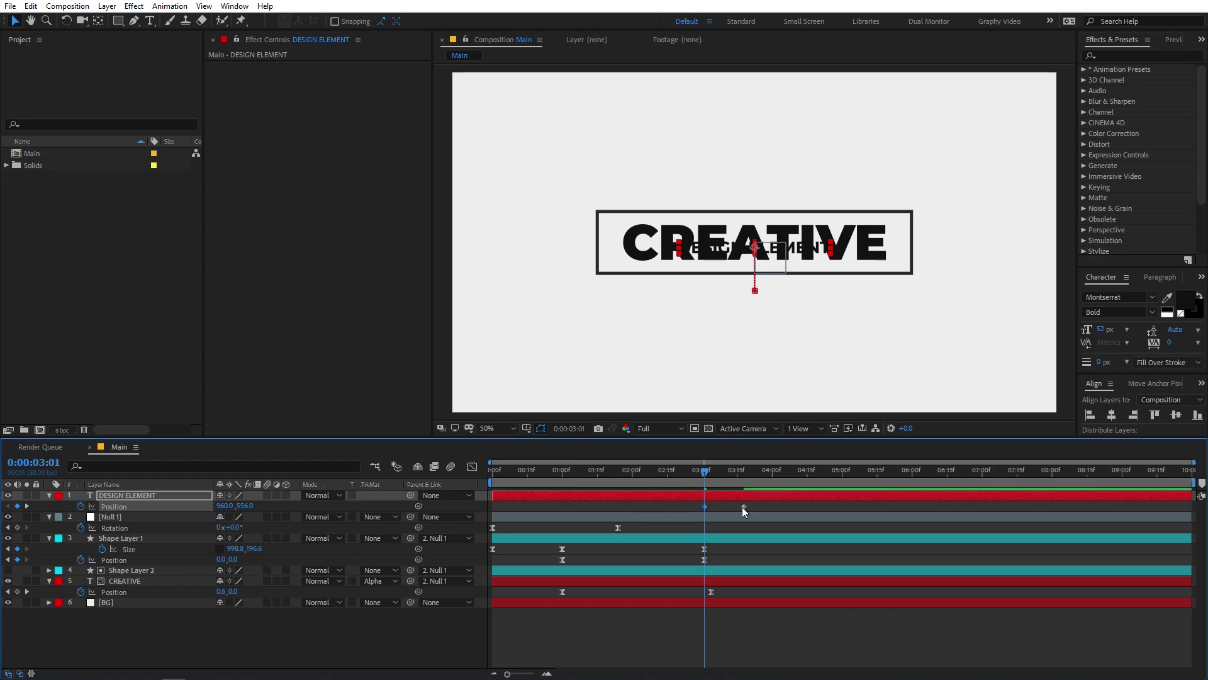
# - Ease the DESIGN ELEMENT position keyframes in the speed graph so the motion peaks early and settles slowly
pyautogui.click(472, 466)
pyautogui.moveTo(848, 600); pyautogui.dragTo(533, 645)
pyautogui.moveTo(730, 635)
pyautogui.mouseDown()
pyautogui.moveTo(743, 635)
pyautogui.moveTo(718, 634)
pyautogui.mouseUp()
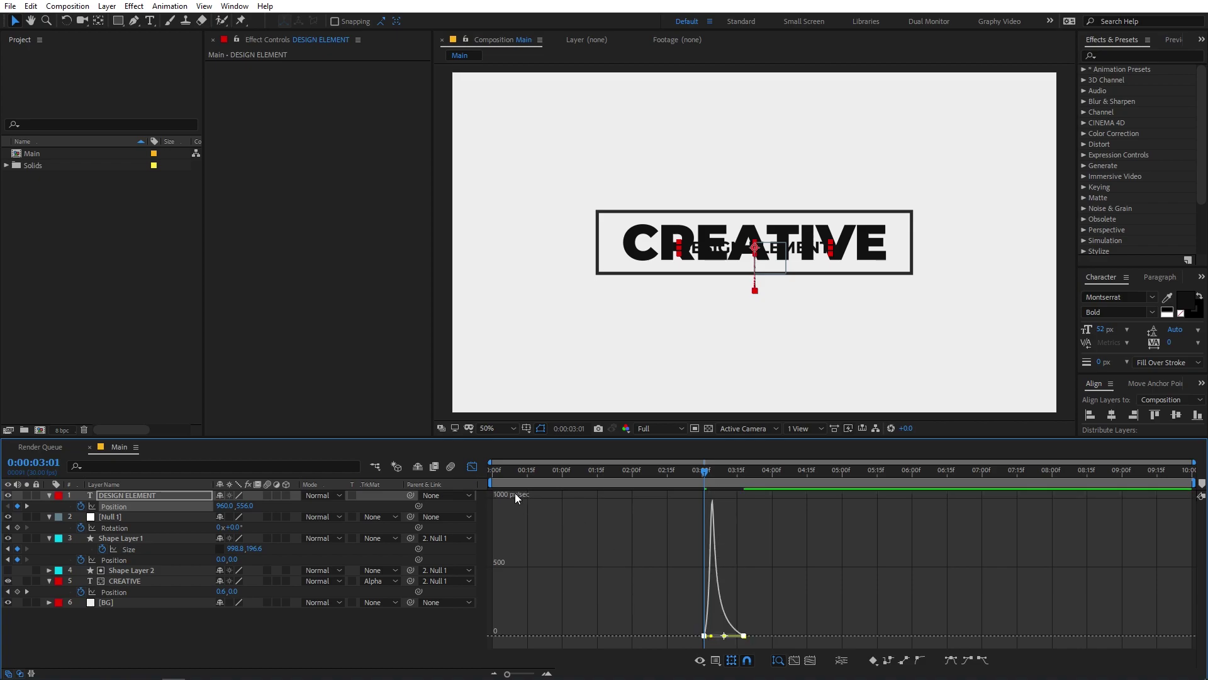
pyautogui.click(472, 467)
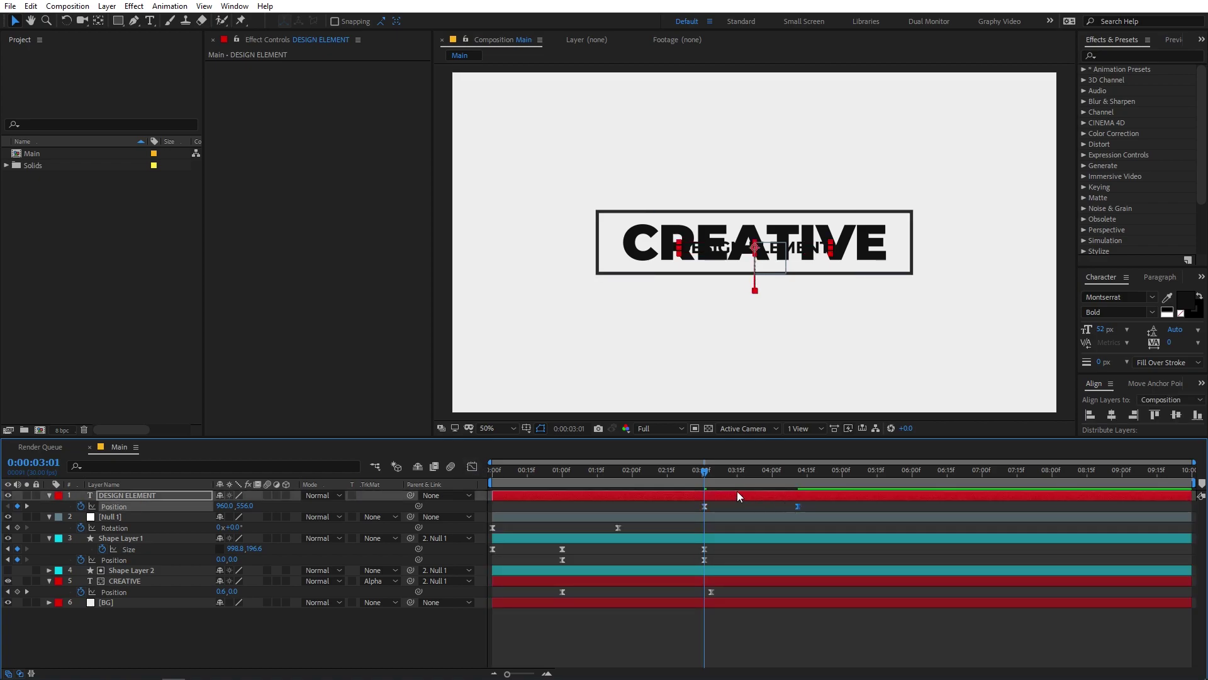
# - Retime DESIGN ELEMENT's position keyframes to 0:00:02:24 and 0:00:04:11 and preview the motion
pyautogui.moveTo(702, 503); pyautogui.dragTo(687, 504)
pyautogui.press('space')
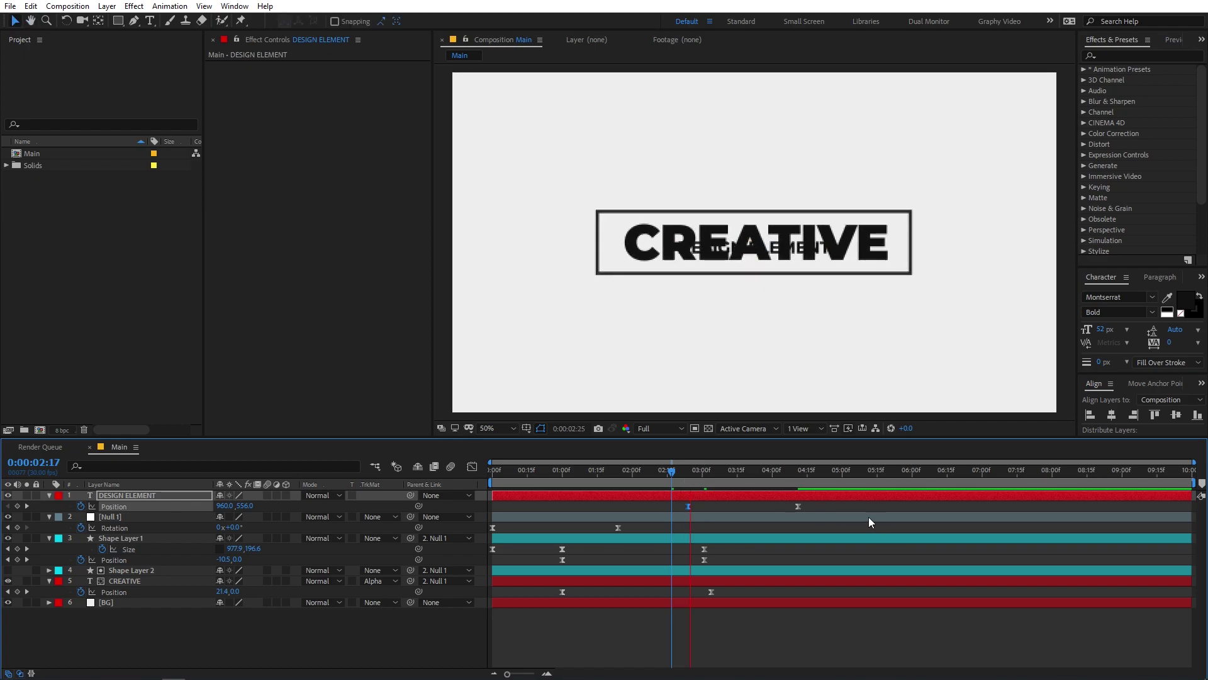
pyautogui.moveTo(759, 479); pyautogui.dragTo(791, 488)
# - Duplicate Shape Layer 1 above DESIGN ELEMENT and give the copy a white FFFFFF fill with a 0 px stroke
pyautogui.click(157, 572)
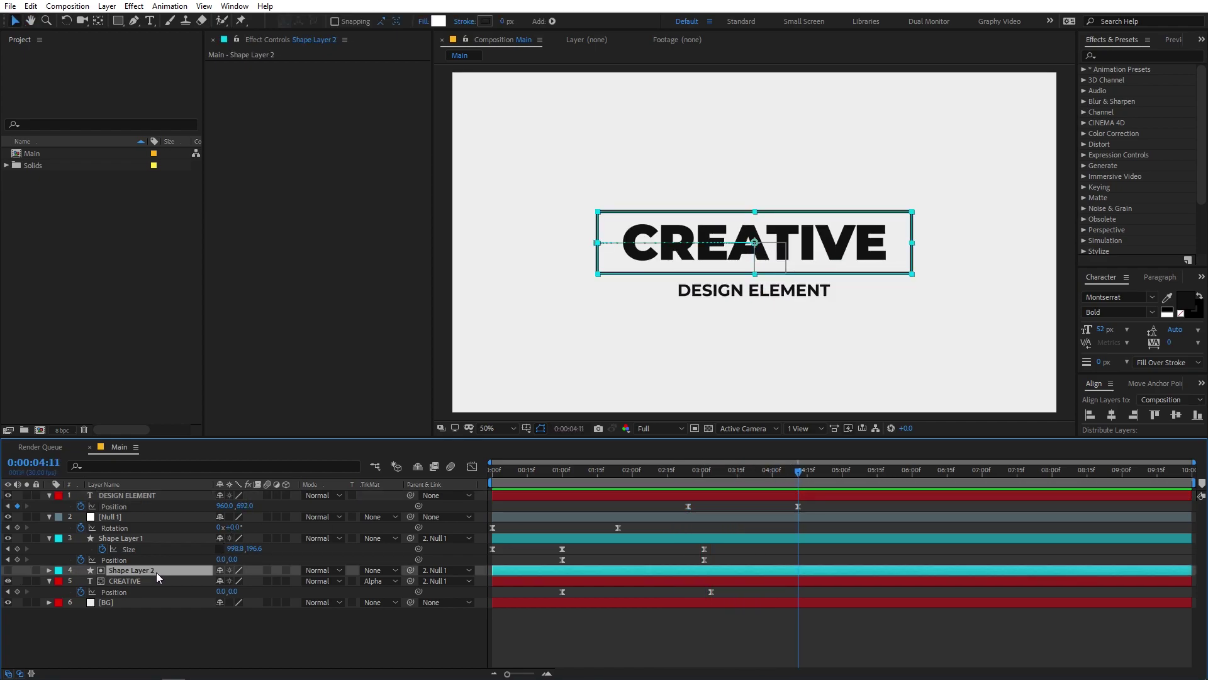
pyautogui.click(127, 538)
pyautogui.hotkey('ctrl', 'd')
pyautogui.moveTo(127, 538); pyautogui.dragTo(135, 498)
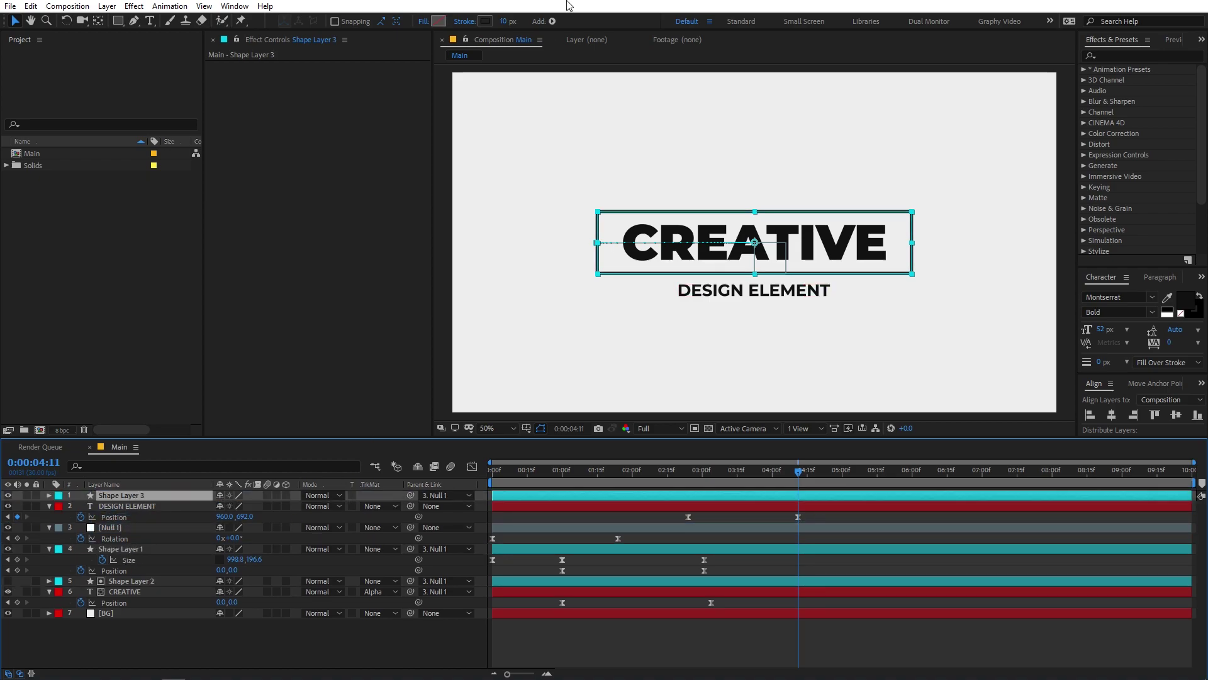
pyautogui.click(439, 21)
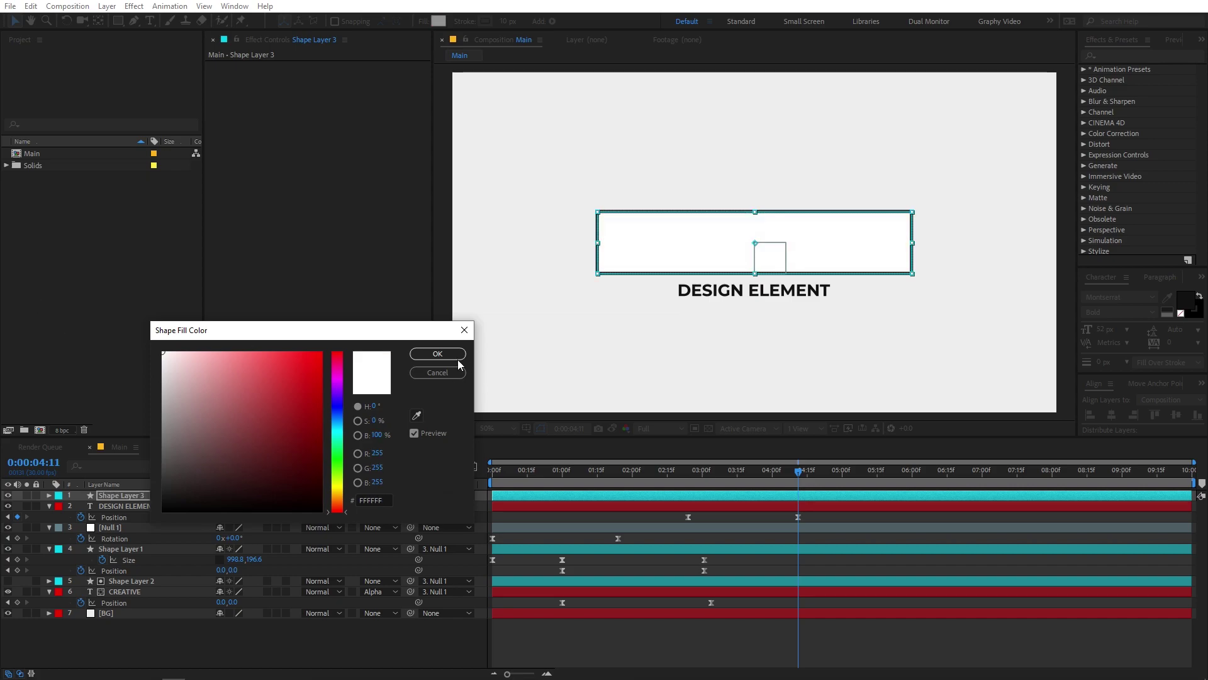
pyautogui.click(435, 355)
# - Set DESIGN ELEMENT's track matte to Alpha Inverted Matte "Shape Layer 3" and preview from the start
pyautogui.keyDown('ctrl'); pyautogui.click(172, 510); pyautogui.keyUp('ctrl')
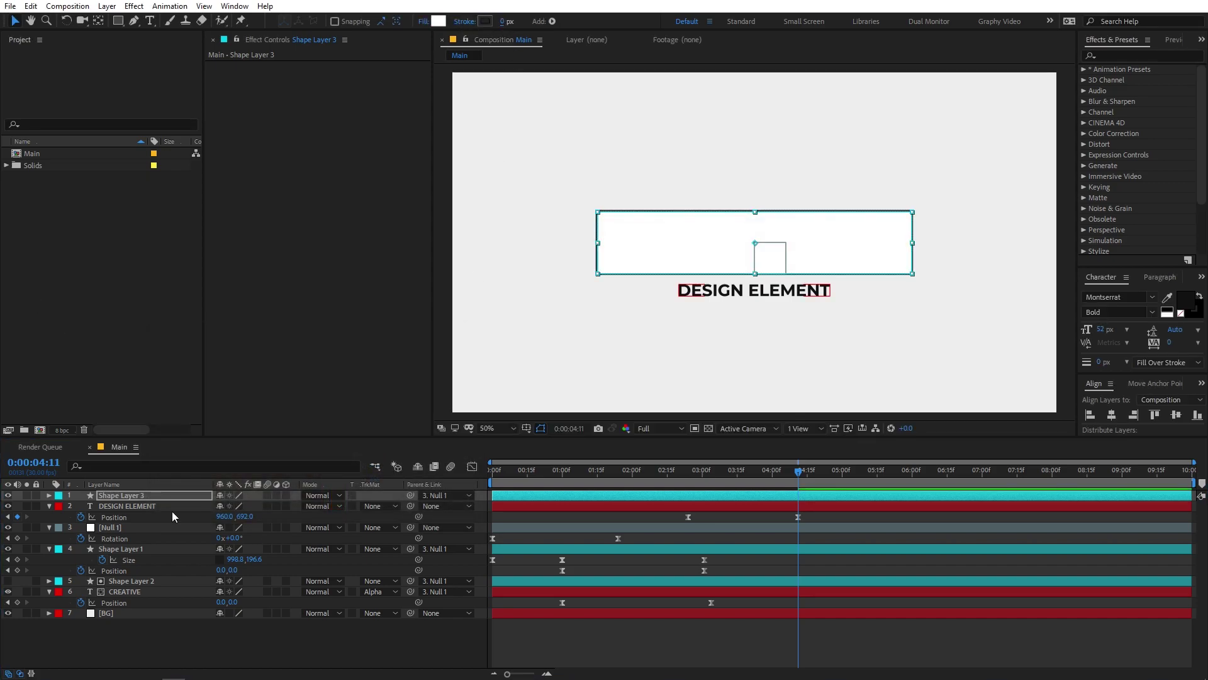
pyautogui.click(151, 504)
pyautogui.click(382, 506)
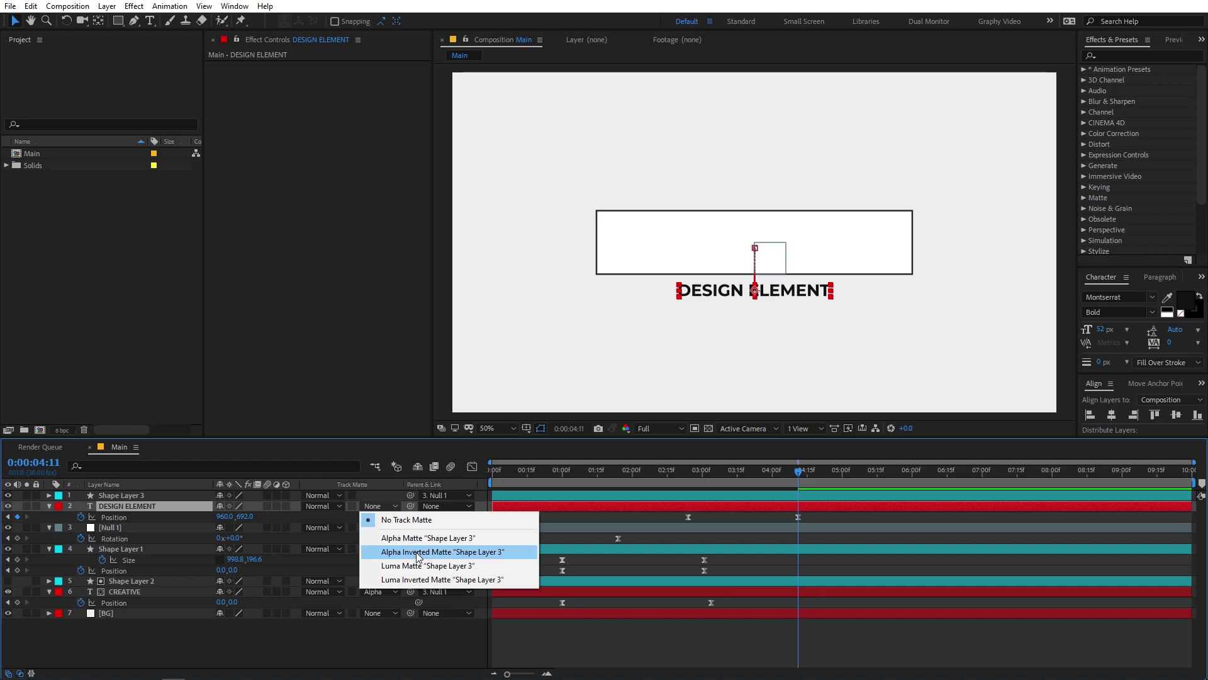
pyautogui.click(416, 553)
pyautogui.moveTo(805, 478); pyautogui.dragTo(493, 479)
pyautogui.press('space')
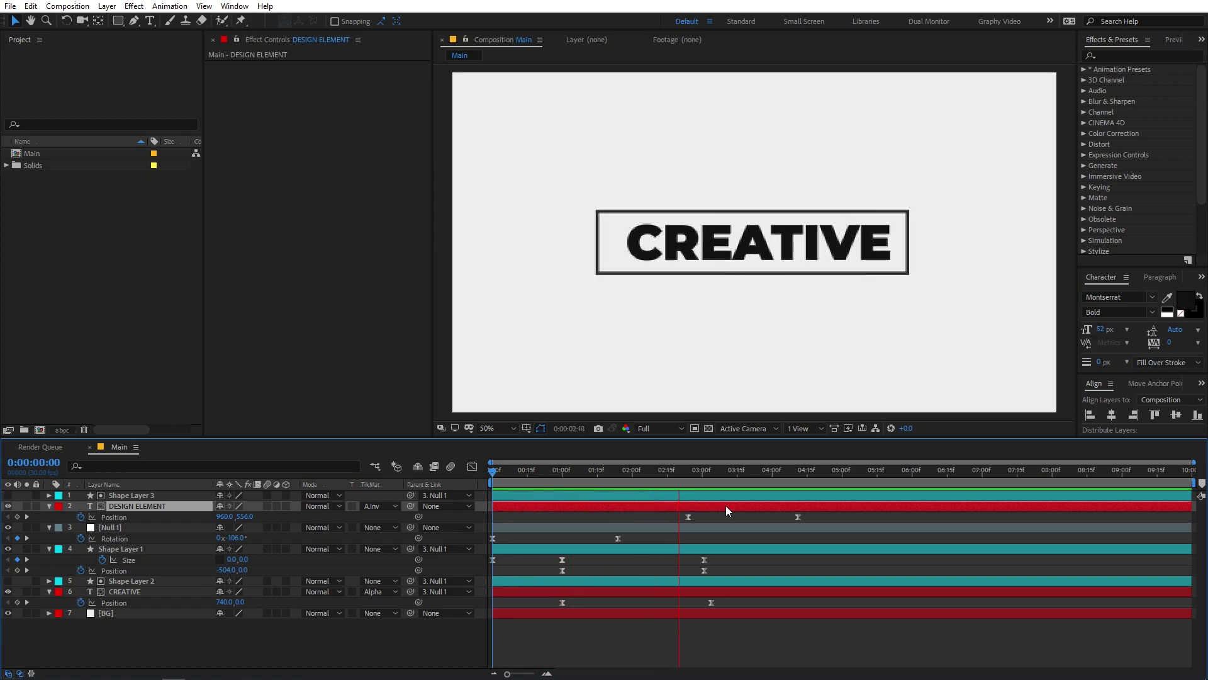
# - Trim the start of the Shape Layer 3 and DESIGN ELEMENT layers to 0:00:02:24 and preview the animation
pyautogui.moveTo(726, 483); pyautogui.dragTo(692, 482)
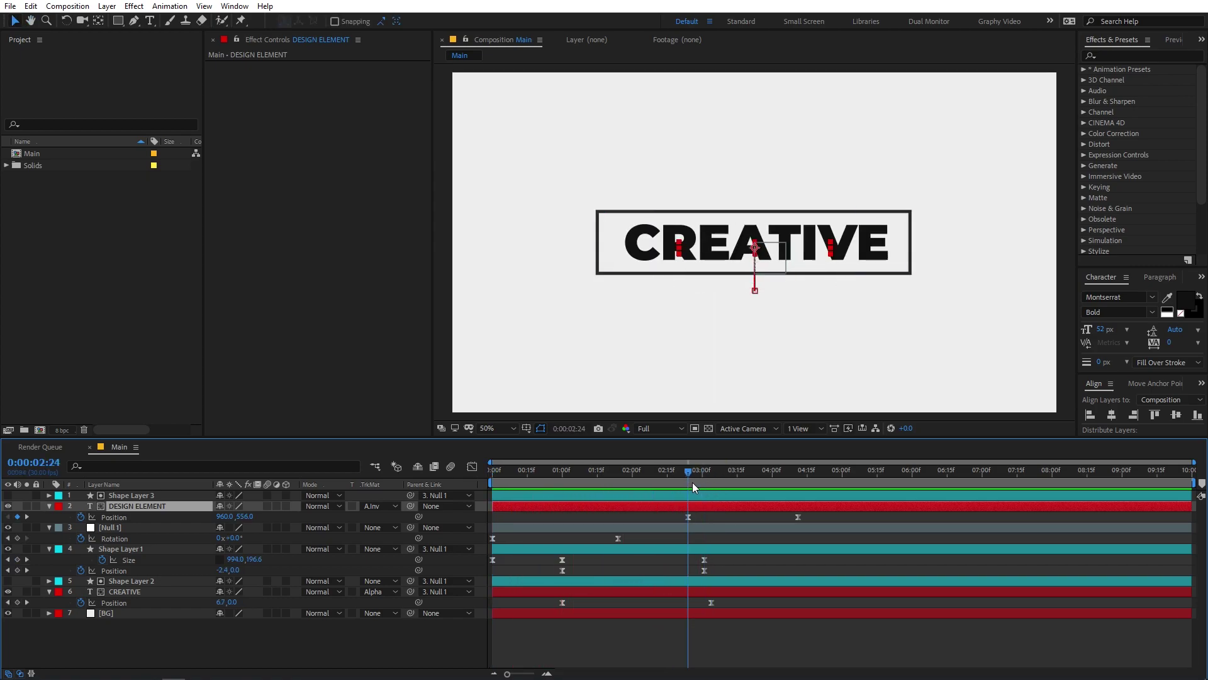
pyautogui.keyDown('shift'); pyautogui.click(504, 496); pyautogui.keyUp('shift')
pyautogui.moveTo(493, 500); pyautogui.dragTo(682, 501)
pyautogui.press('space')
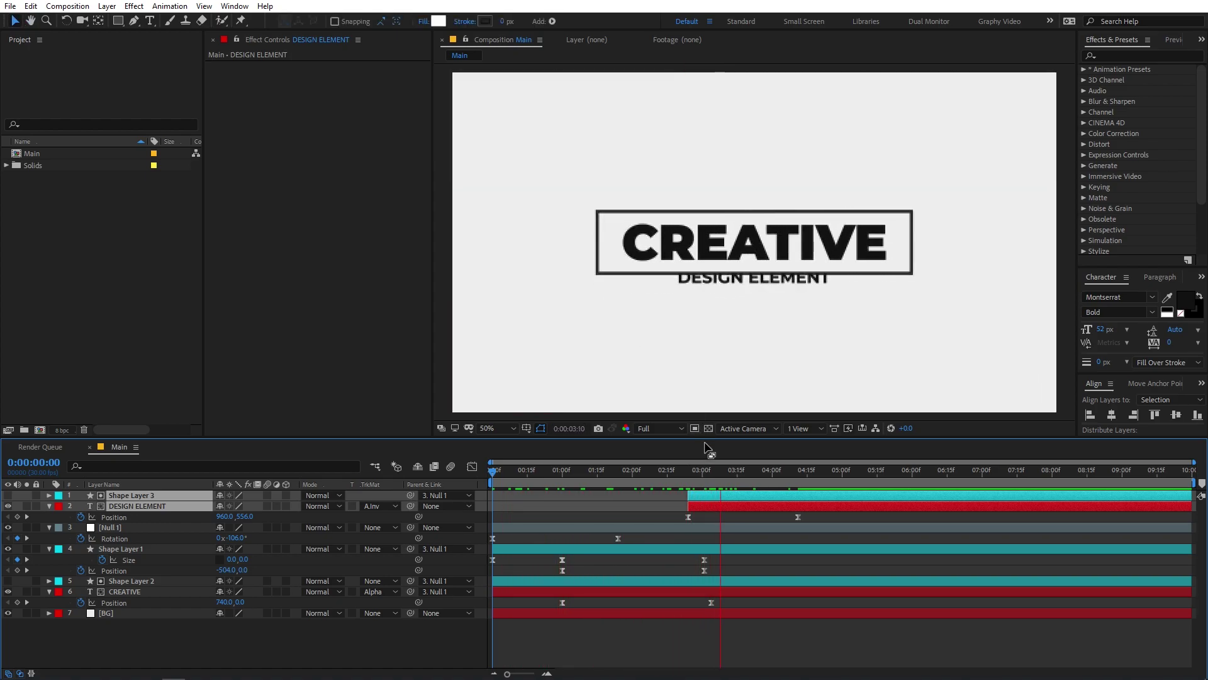
# - Shift Shape Layer 3 and DESIGN ELEMENT together so they start at 0:00:02:00, previewing the timing
pyautogui.moveTo(728, 504); pyautogui.dragTo(692, 496)
pyautogui.press('space')
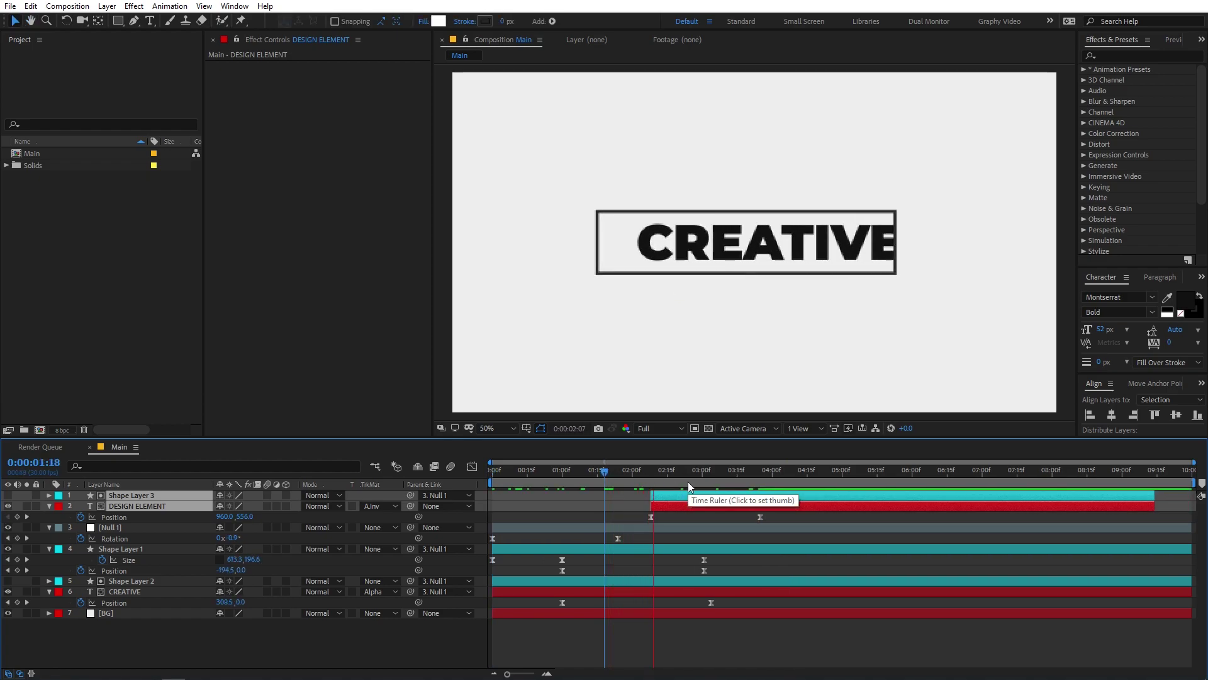
pyautogui.press('space')
pyautogui.moveTo(675, 504); pyautogui.dragTo(655, 507)
pyautogui.press('space')
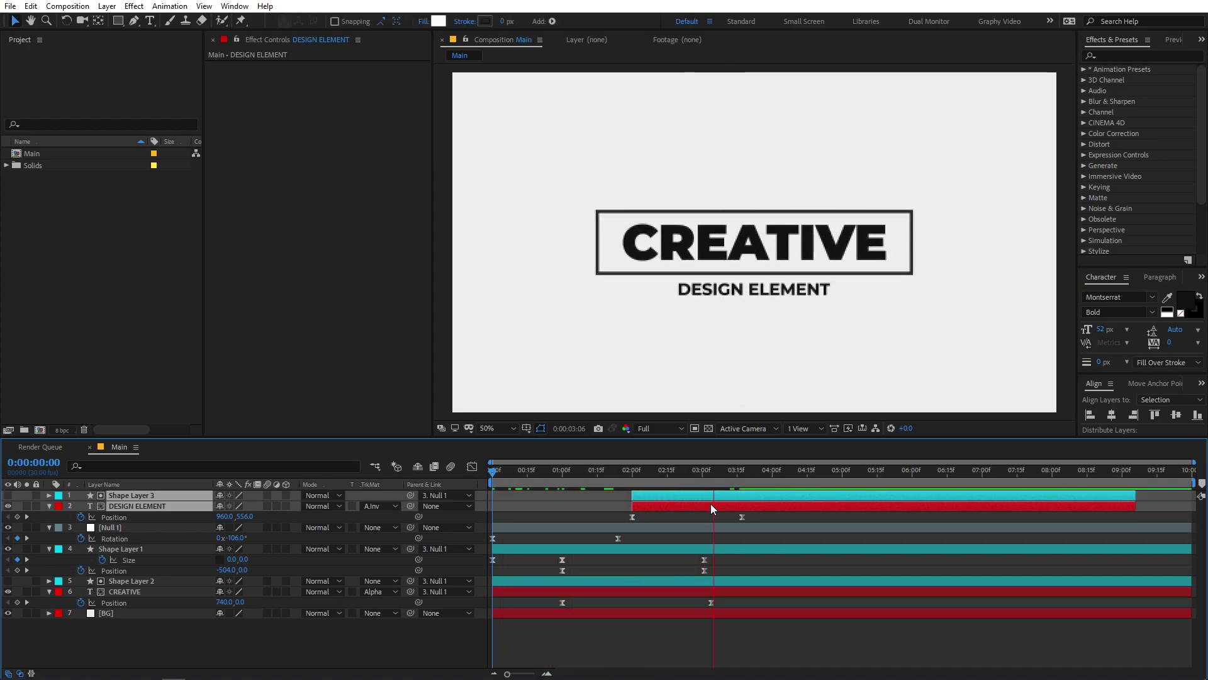
pyautogui.press('space')
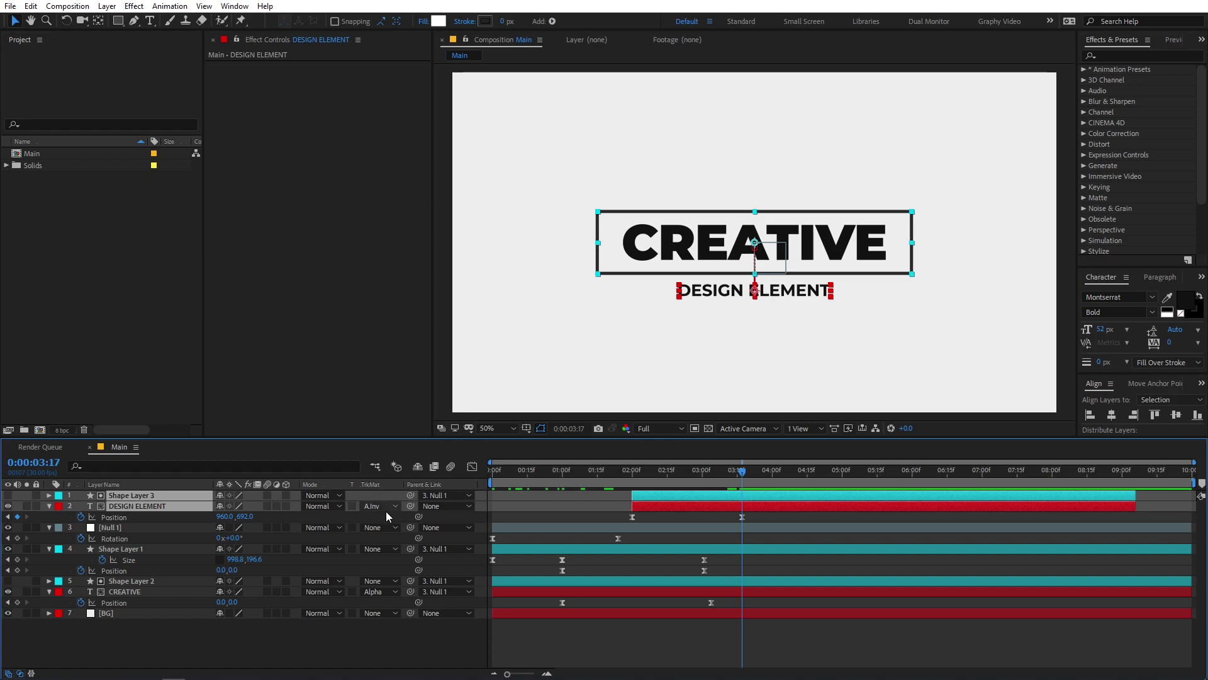
# - Parent the DESIGN ELEMENT layer to Null 1 and preview the animation from the start
pyautogui.click(478, 536)
pyautogui.moveTo(410, 506); pyautogui.dragTo(134, 527)
pyautogui.press('Home')
pyautogui.press('space')
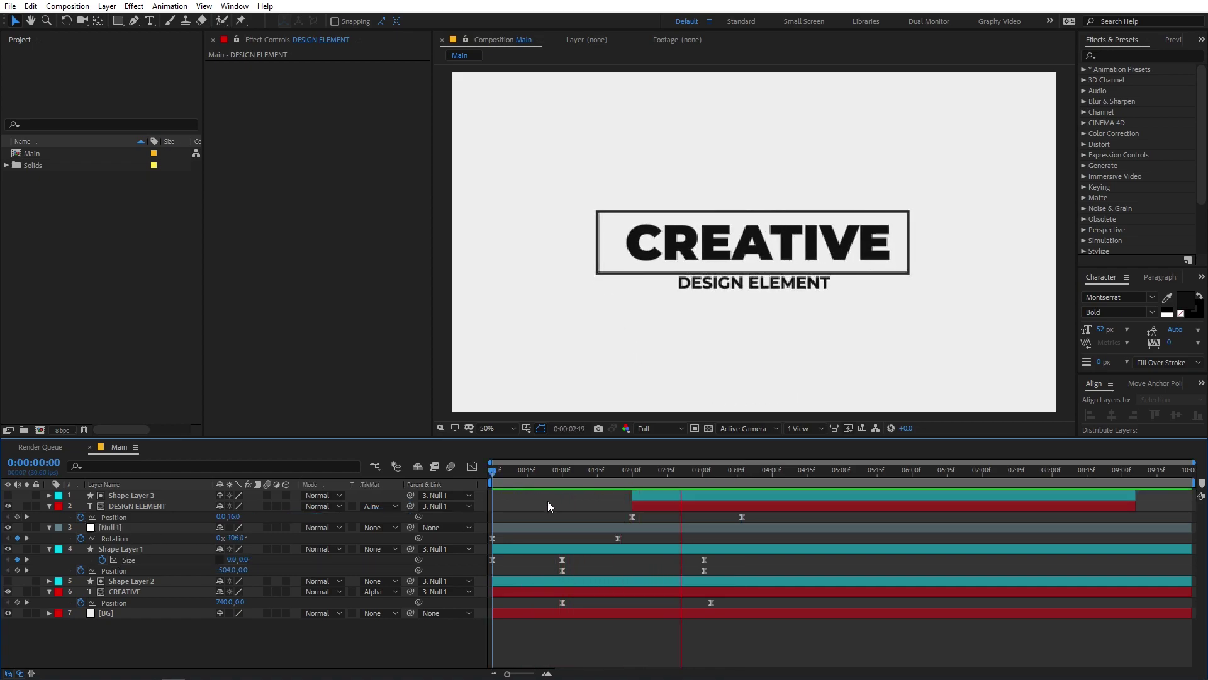
pyautogui.press('space')
pyautogui.moveTo(763, 471)
pyautogui.mouseDown()
pyautogui.moveTo(576, 473)
pyautogui.moveTo(756, 475)
pyautogui.mouseUp()
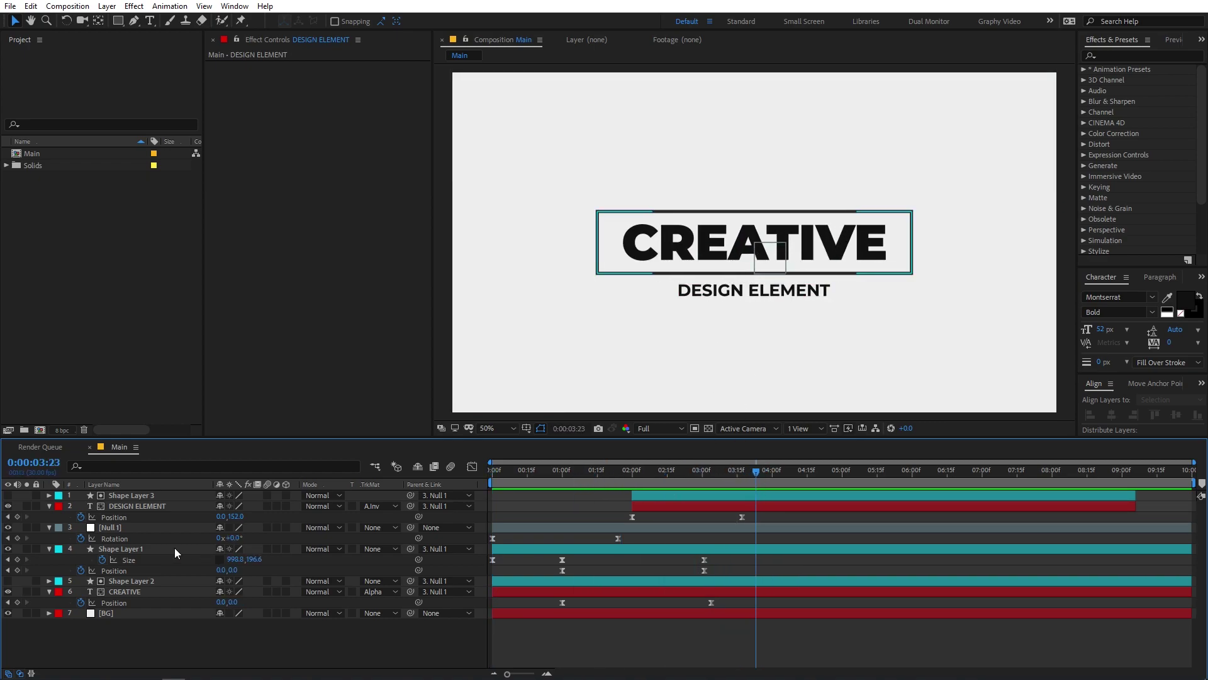
# - Add scale and position keyframes to Null 1 at 0:00:02:00 and show all its keyframed properties
pyautogui.click(134, 526)
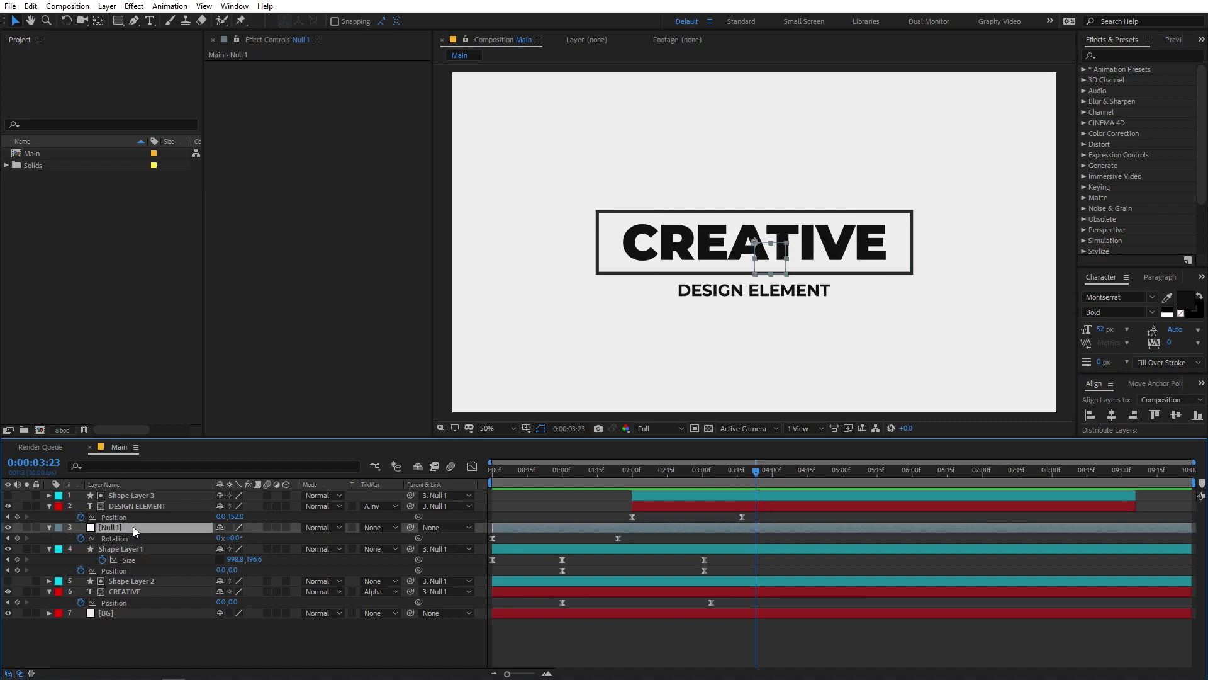
pyautogui.click(632, 488)
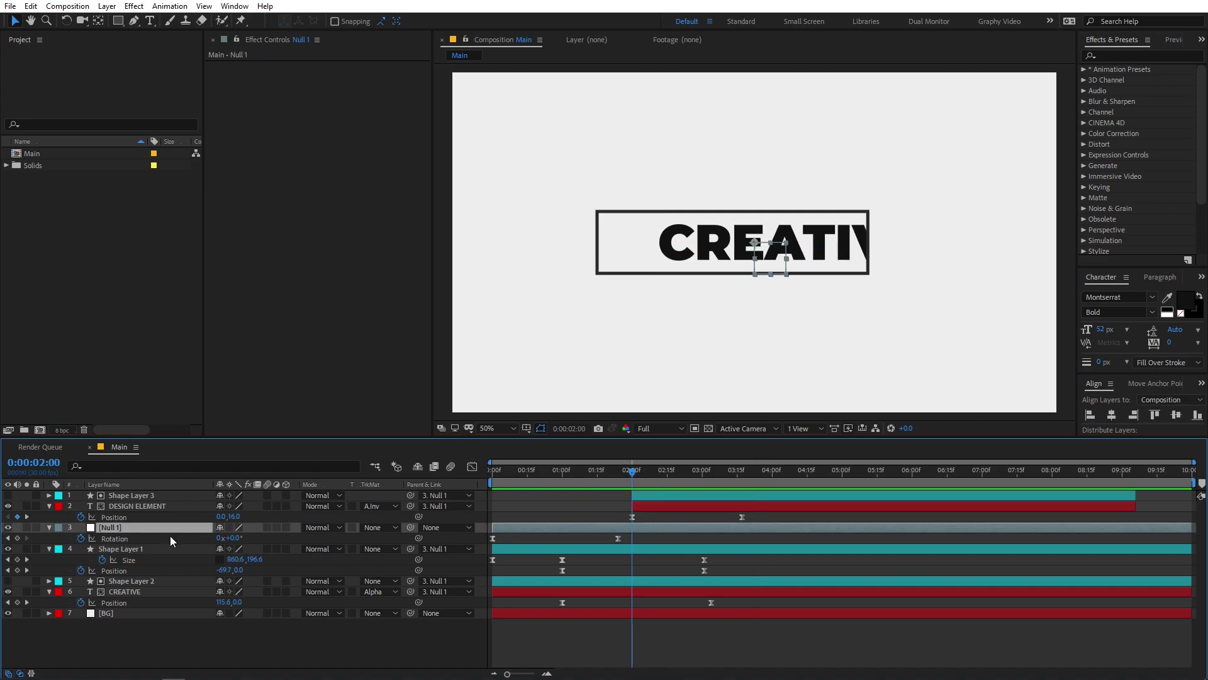
pyautogui.click(81, 539)
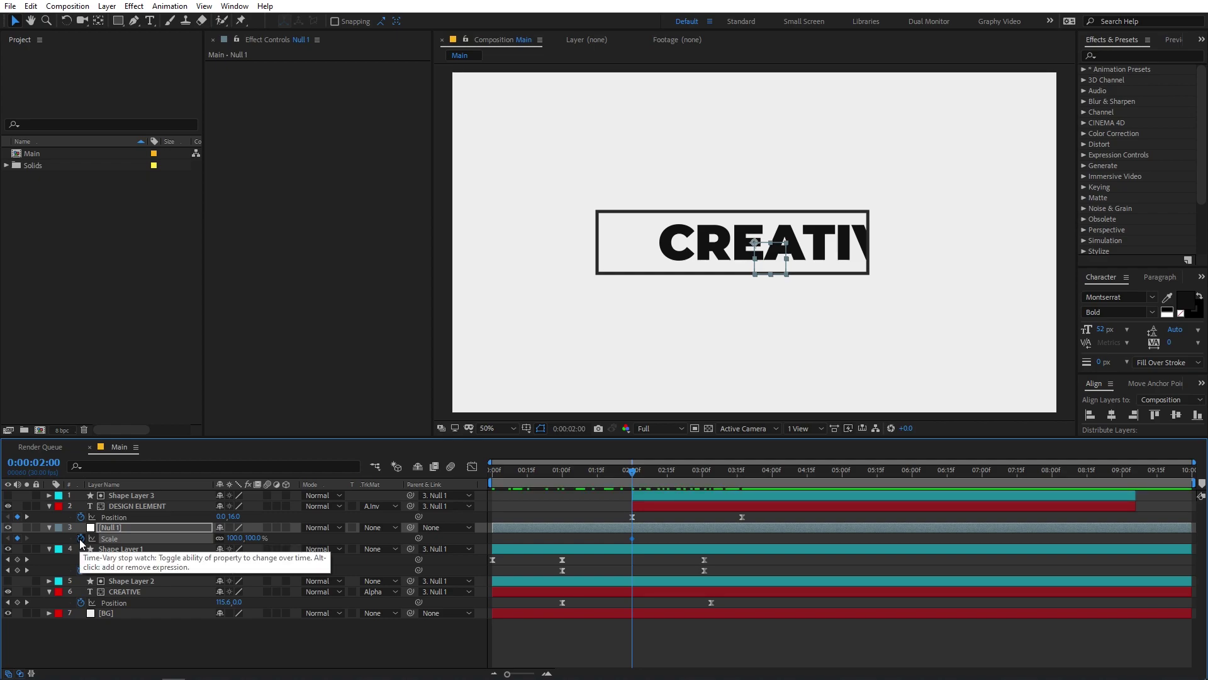
pyautogui.hotkey('alt', 'shift', 'p')
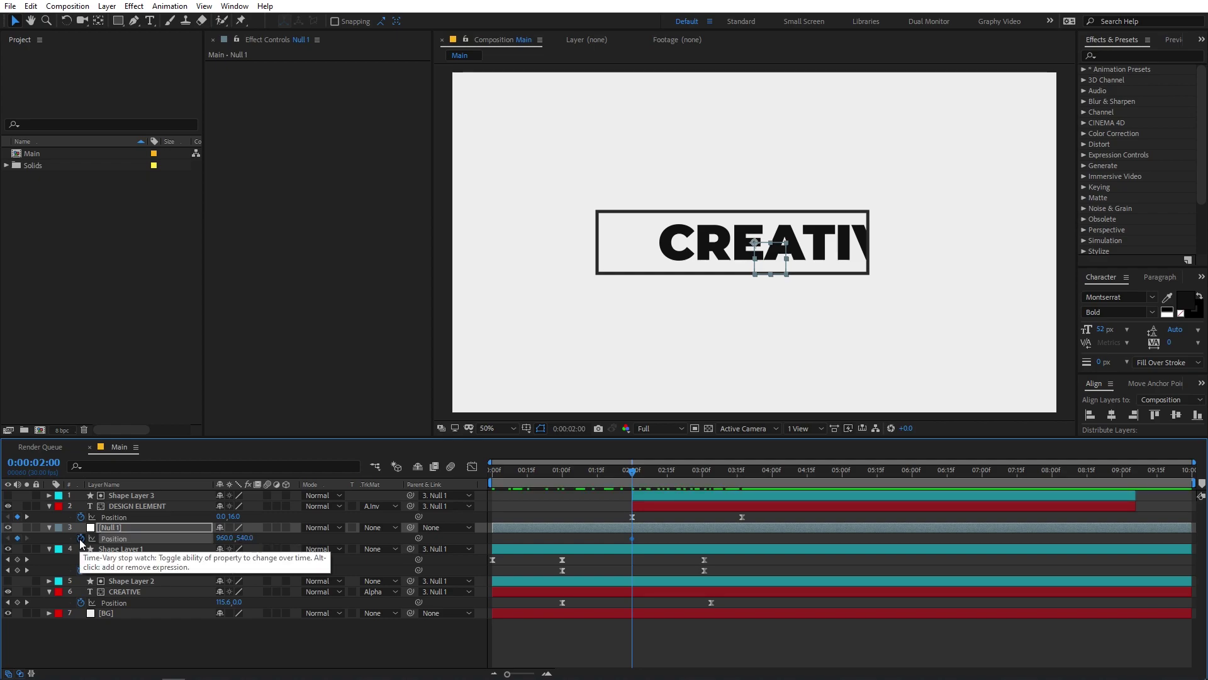
pyautogui.press('p')
pyautogui.press('u')
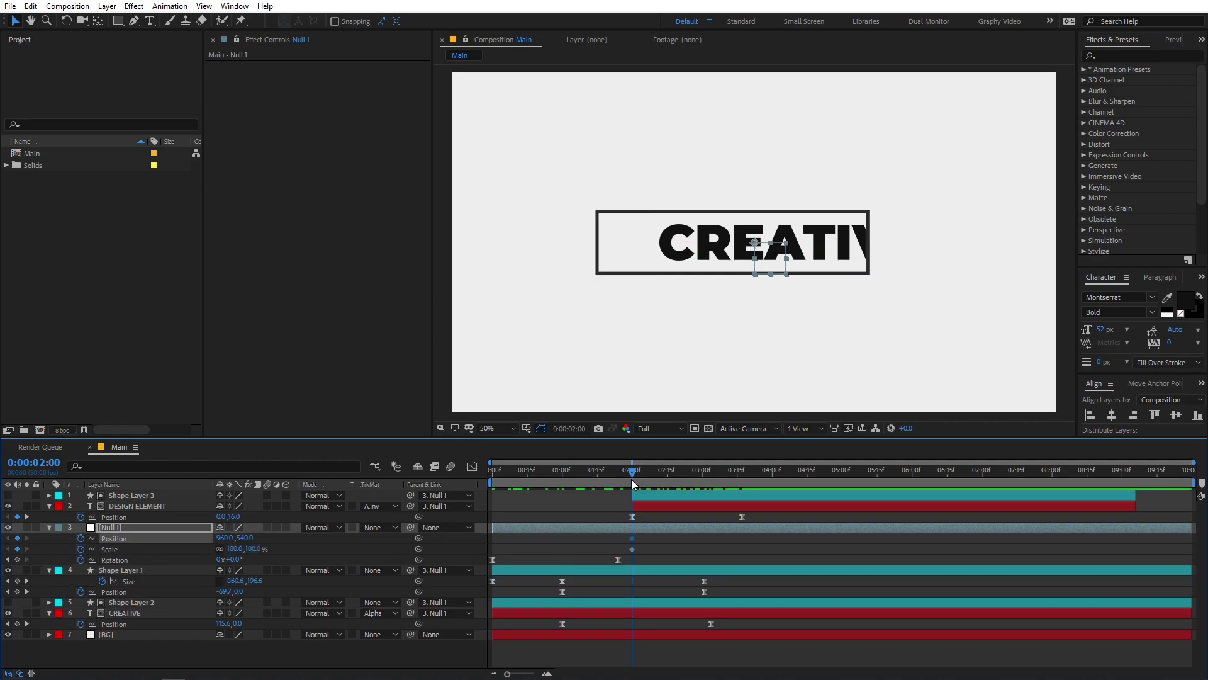
# - At 0:00:03:17, set Null 1's scale to 91.3% and its Y position to 528.6
pyautogui.moveTo(637, 481); pyautogui.dragTo(741, 488)
pyautogui.moveTo(243, 555); pyautogui.dragTo(193, 566)
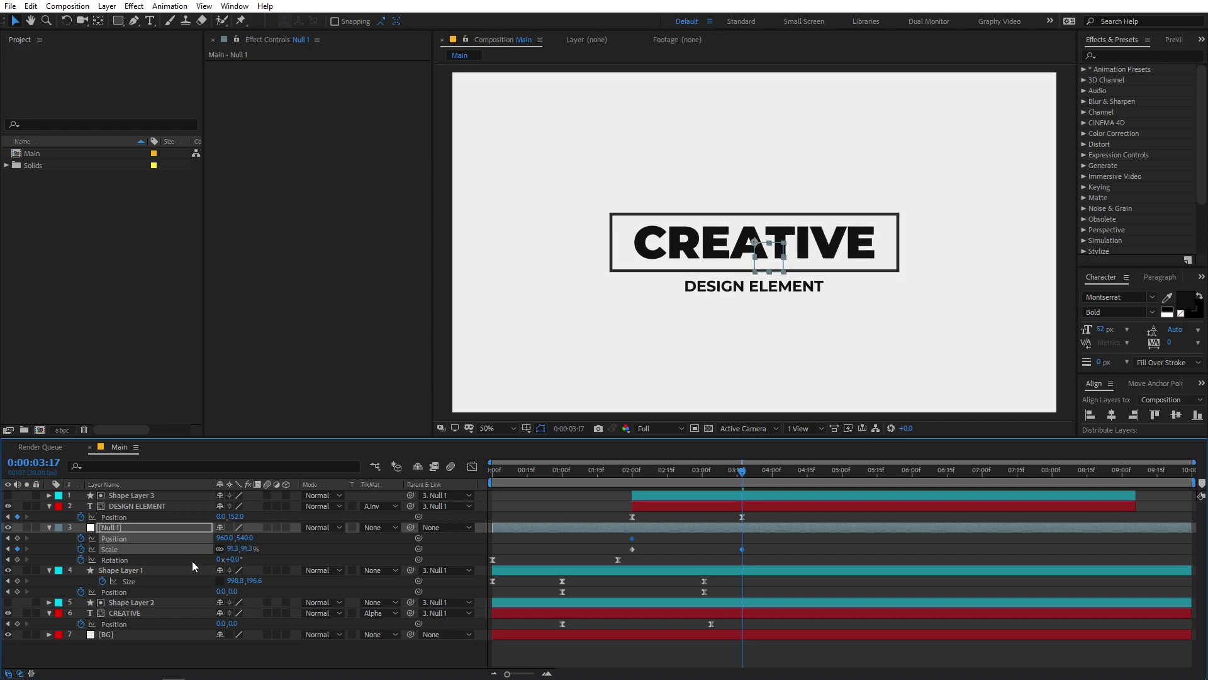
pyautogui.moveTo(255, 538); pyautogui.dragTo(188, 551)
# - Easy-ease Null 1's position and scale keyframes, shape their speed curves to slow gradually at the end, and preview the result
pyautogui.moveTo(759, 534); pyautogui.dragTo(628, 554)
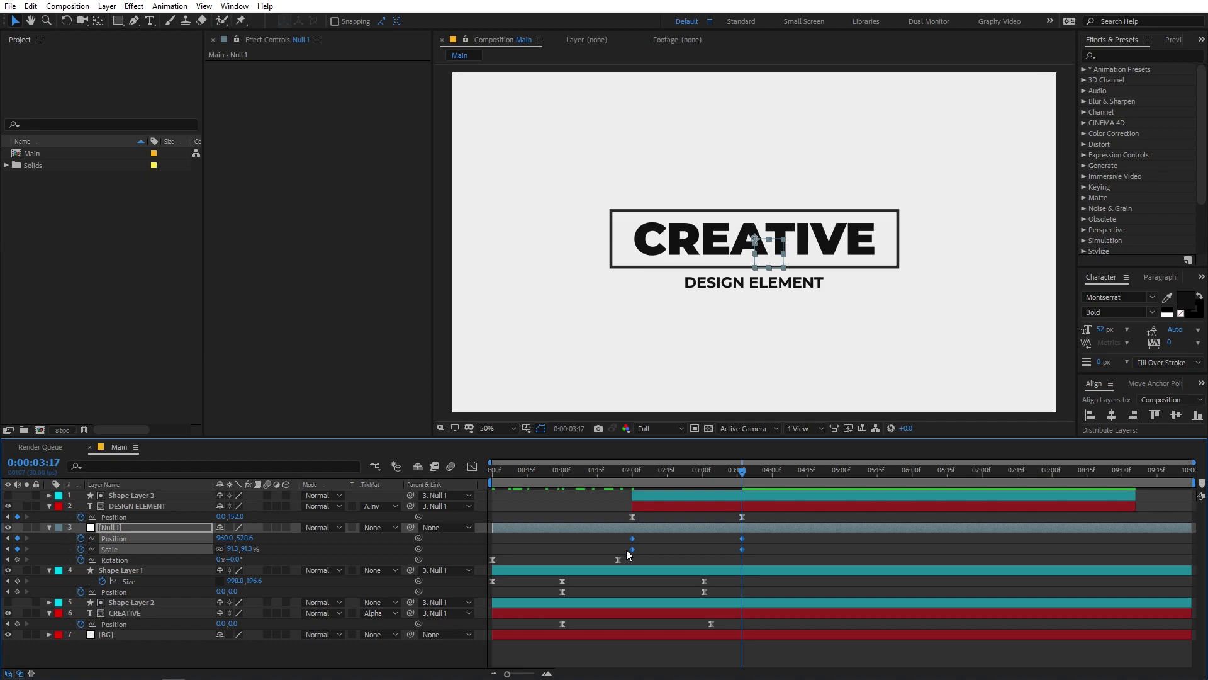
pyautogui.click(472, 466)
pyautogui.moveTo(838, 558); pyautogui.dragTo(601, 591)
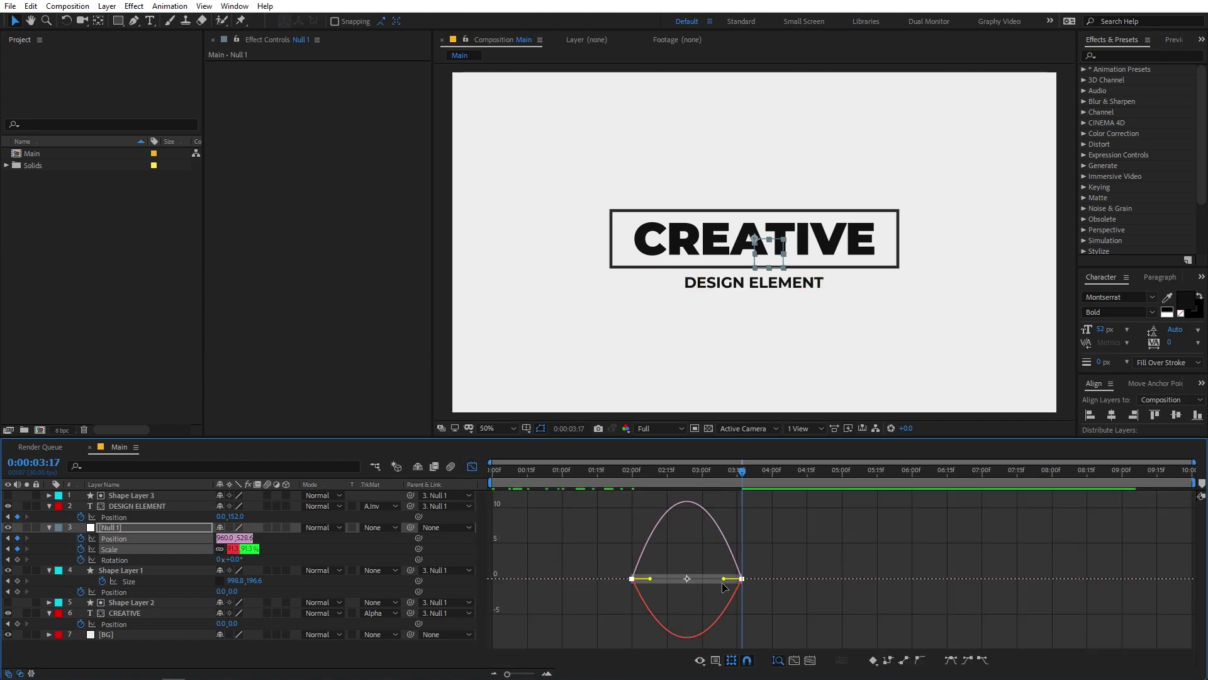
pyautogui.moveTo(724, 579)
pyautogui.mouseDown()
pyautogui.moveTo(664, 579)
pyautogui.moveTo(693, 577)
pyautogui.moveTo(723, 606)
pyautogui.moveTo(725, 577)
pyautogui.moveTo(674, 578)
pyautogui.mouseUp()
pyautogui.click(630, 578)
pyautogui.click(615, 470)
pyautogui.press('space')
pyautogui.click(472, 467)
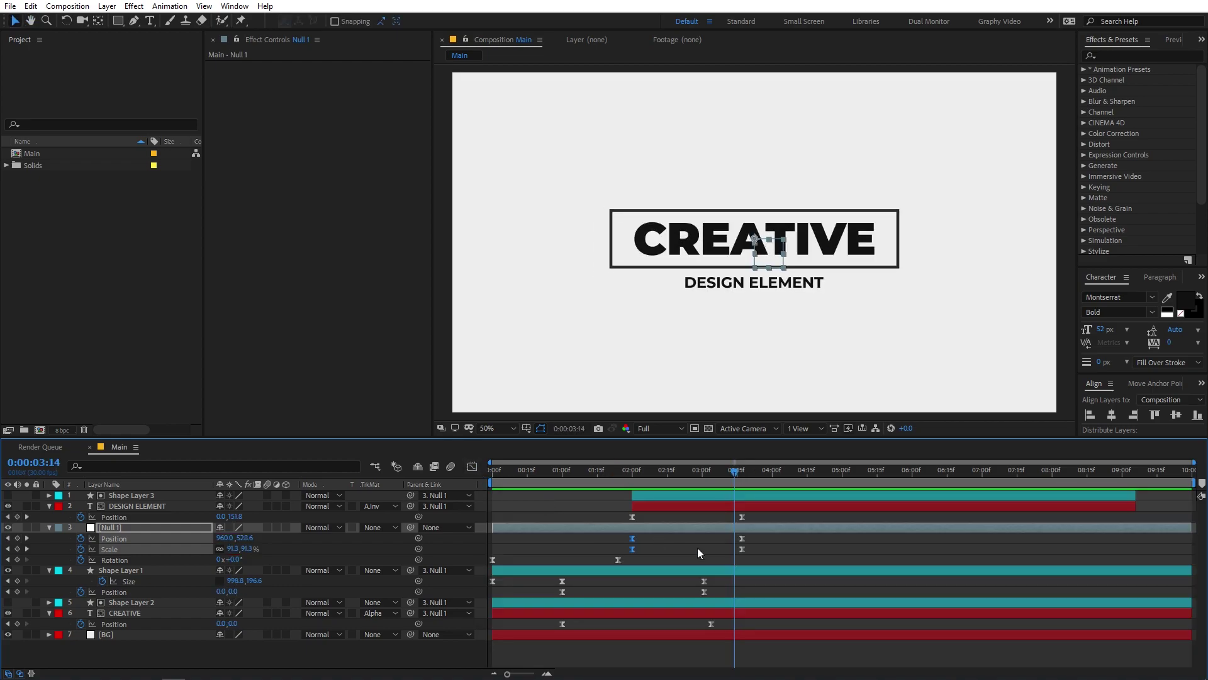
pyautogui.click(493, 470)
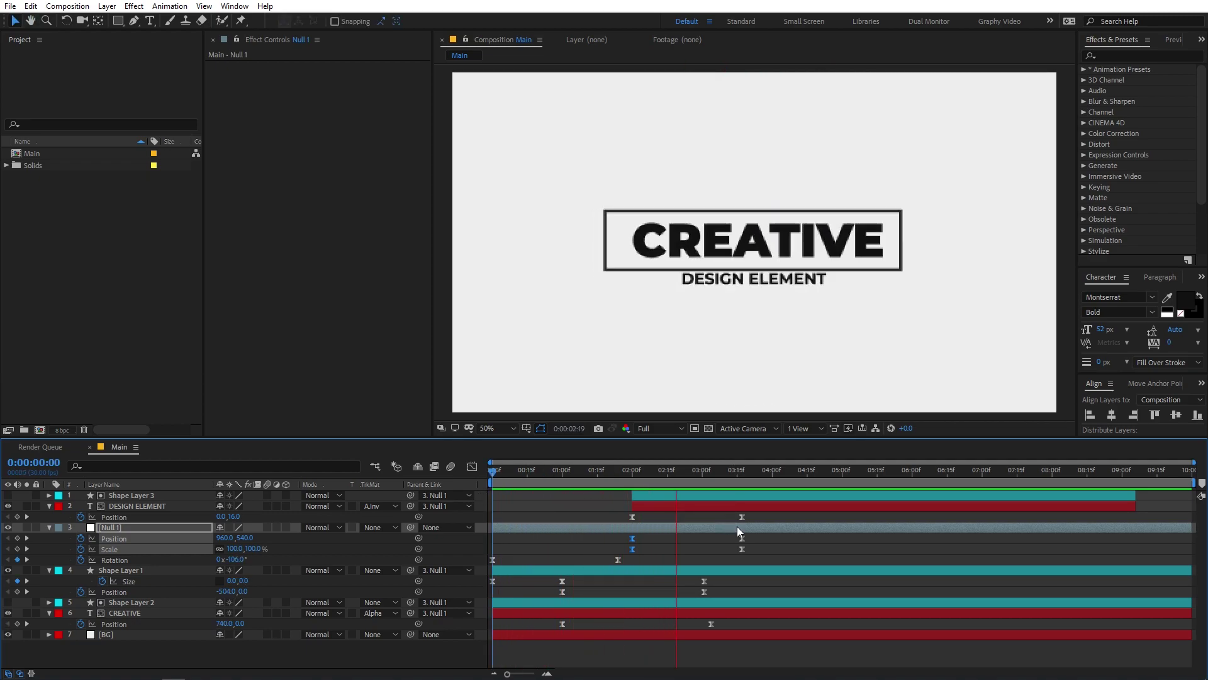
pyautogui.press('space')
# - Try starting Shape Layer 3 and DESIGN ELEMENT at 0:00:01:18, undo the shift, and preview the animation
pyautogui.click(692, 495)
pyautogui.keyDown('ctrl'); pyautogui.click(657, 507); pyautogui.keyUp('ctrl')
pyautogui.moveTo(662, 507); pyautogui.dragTo(633, 511)
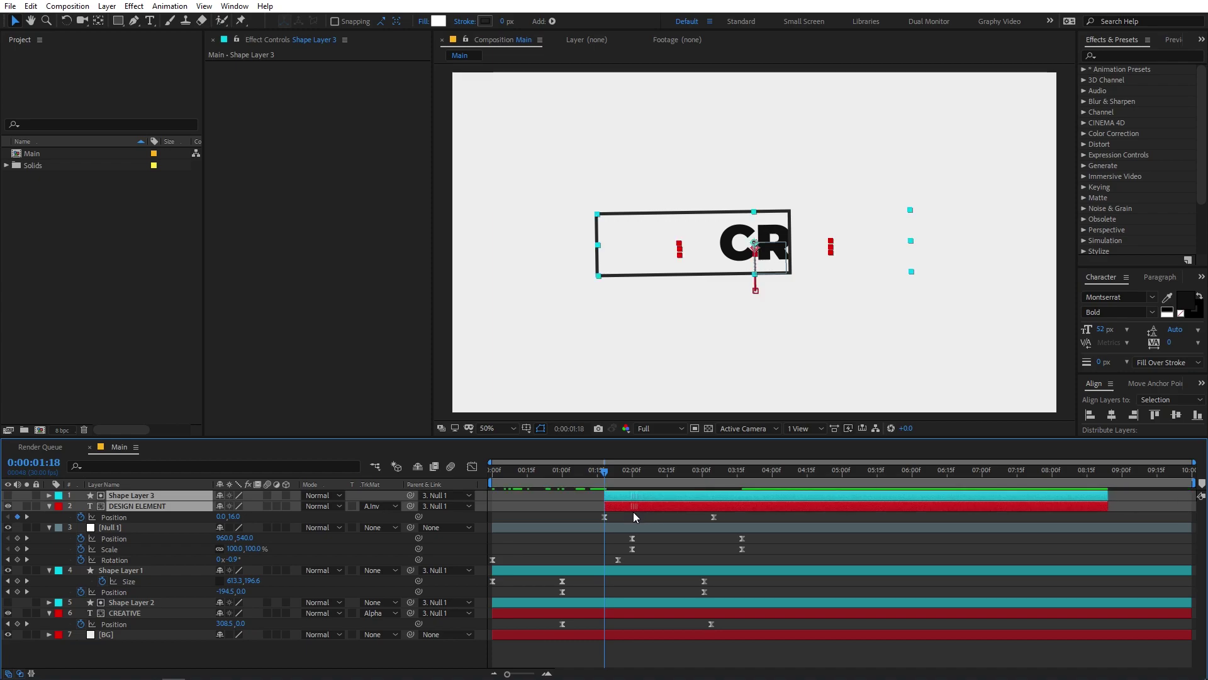
pyautogui.click(714, 516)
pyautogui.hotkey('ctrl', 'z')
pyautogui.hotkey('ctrl', 'z')
pyautogui.press('space')
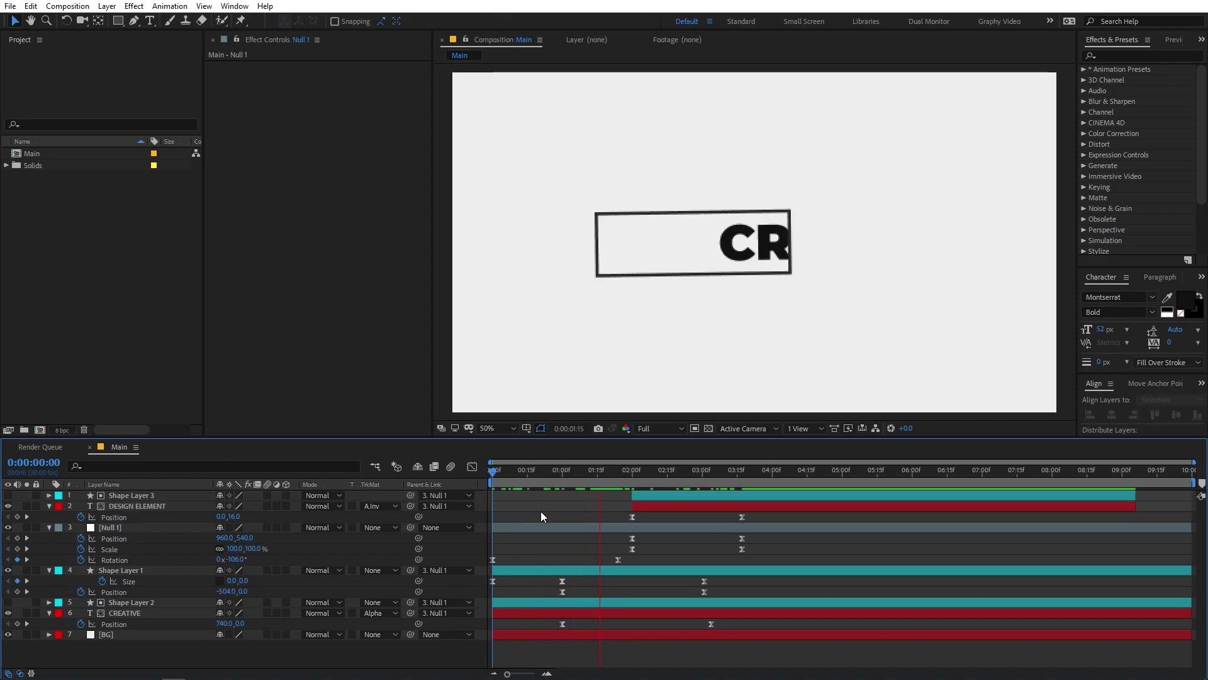
# - Collapse the keyframed properties of all layers and clear the layer selection
pyautogui.hotkey('ctrl', 'a')
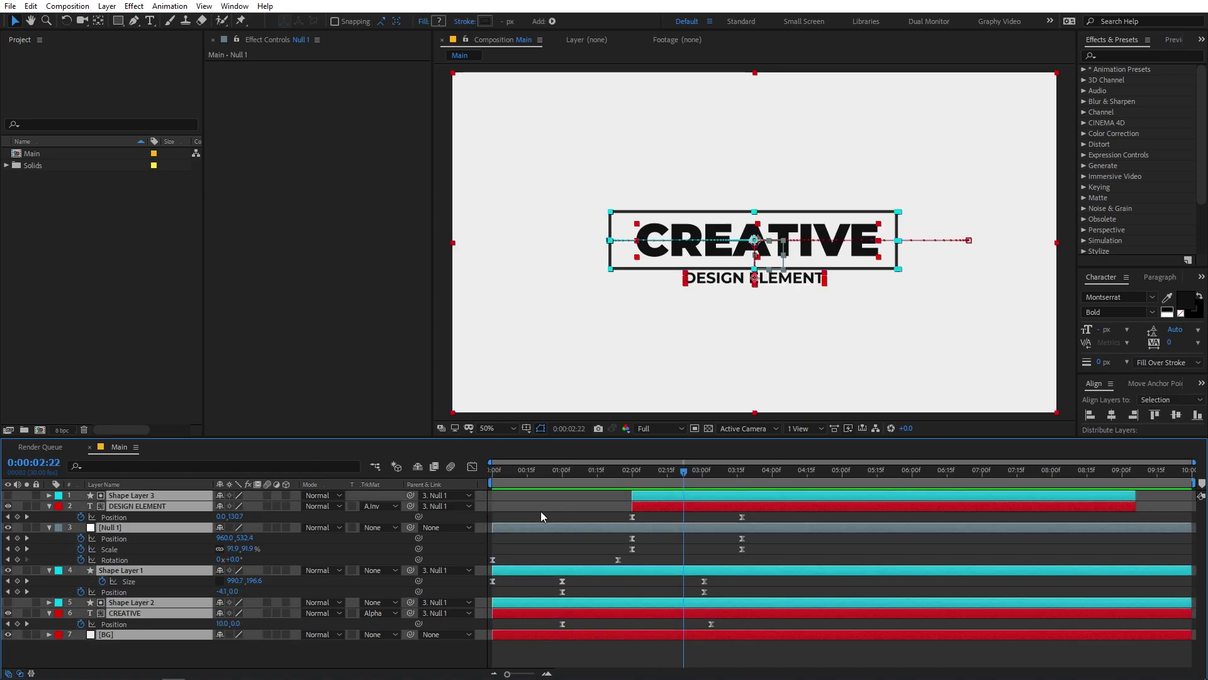
pyautogui.press('u')
pyautogui.press('u')
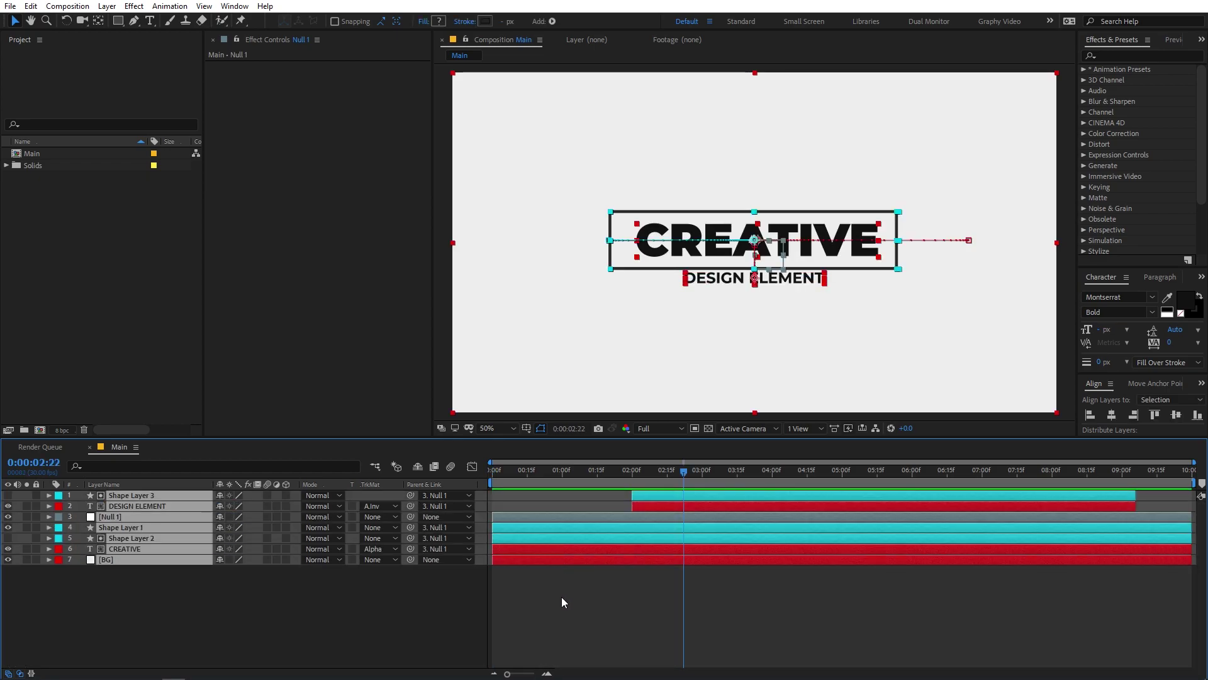
pyautogui.click(521, 602)
# - Replace the CREATIVE text with MOTION and review the finished title animation from the start
pyautogui.click(131, 548)
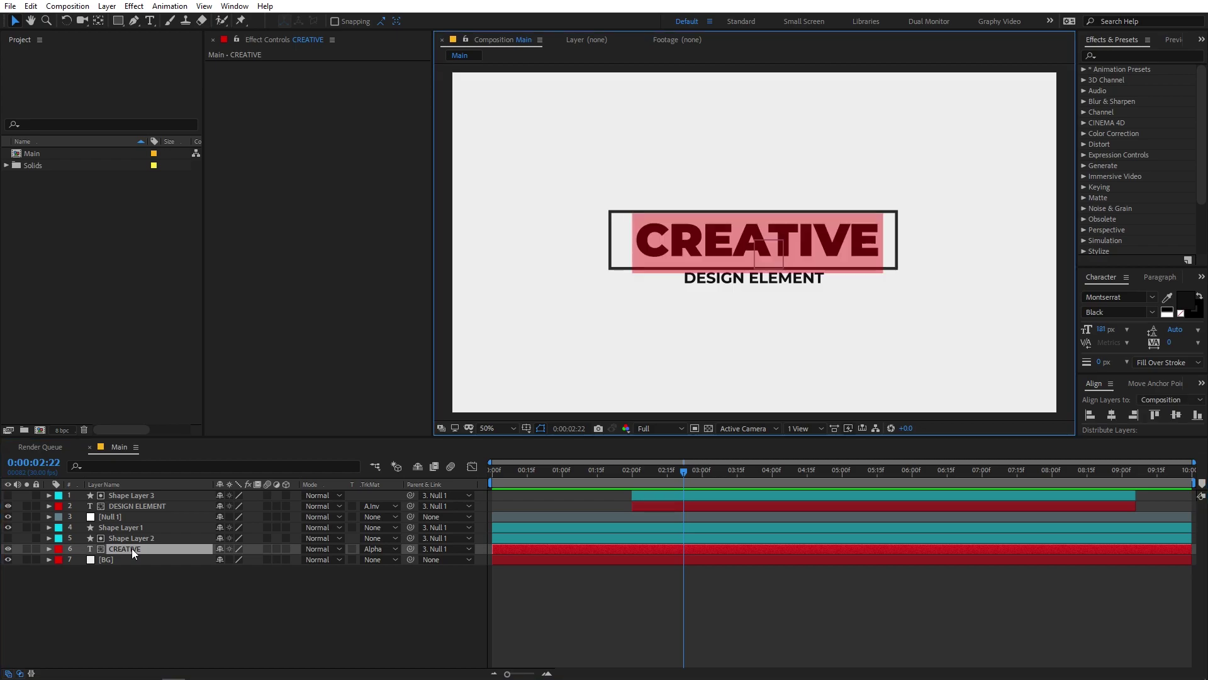
pyautogui.write('MOTION')
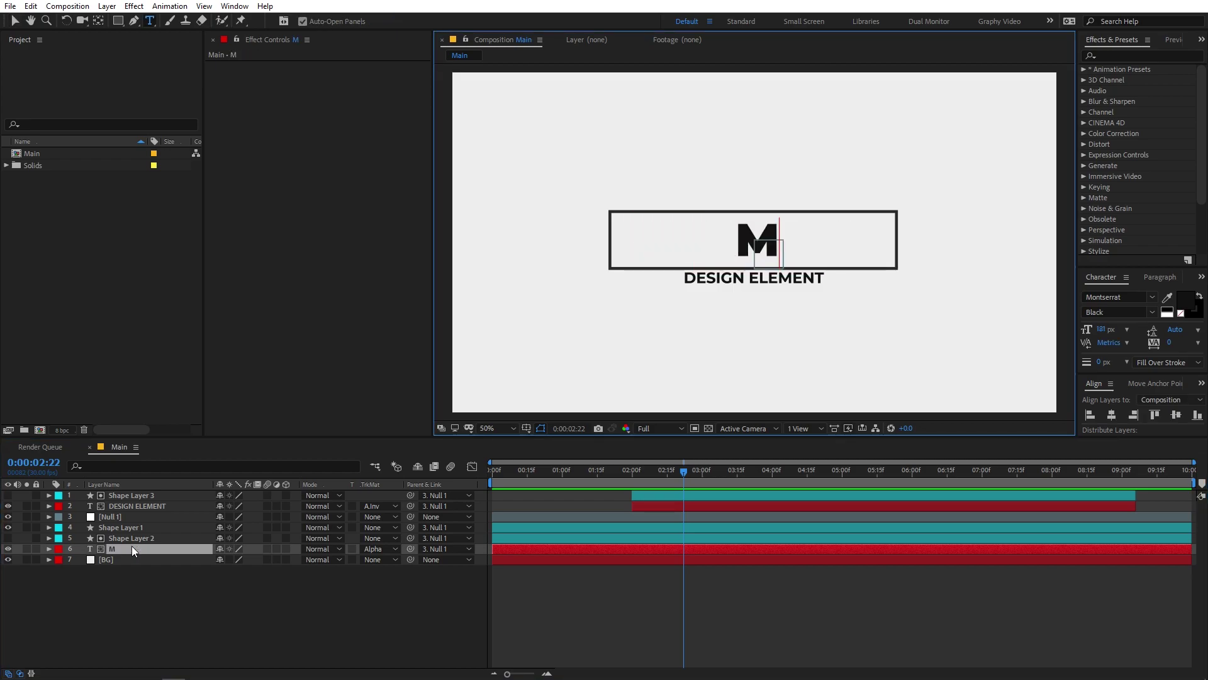
pyautogui.click(565, 611)
pyautogui.press('Home')
pyautogui.press('space')
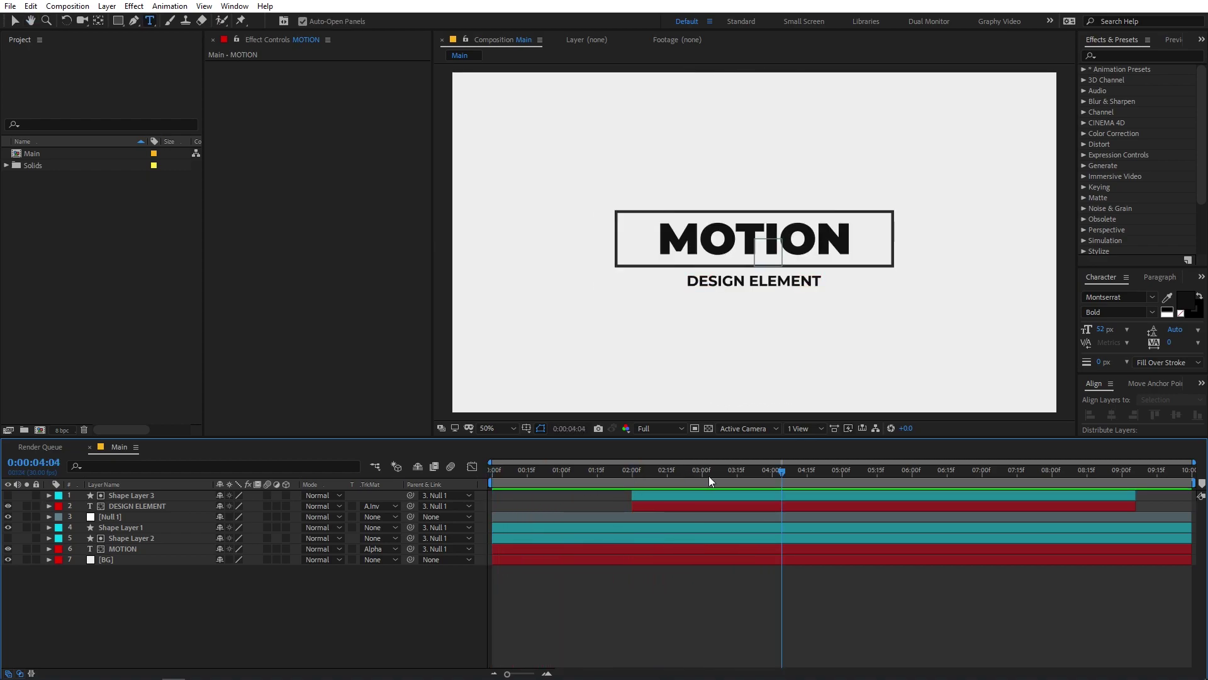
pyautogui.press('space')
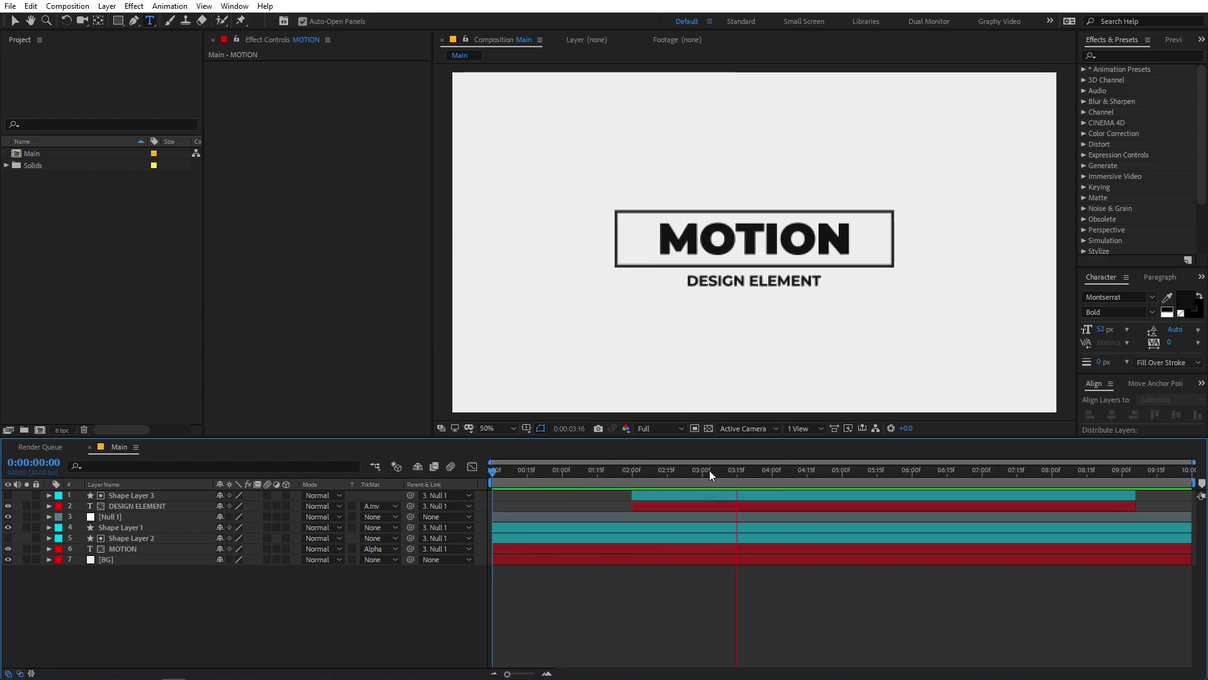
pyautogui.press('space')
pyautogui.click(506, 487)
pyautogui.moveTo(507, 491); pyautogui.dragTo(760, 479)
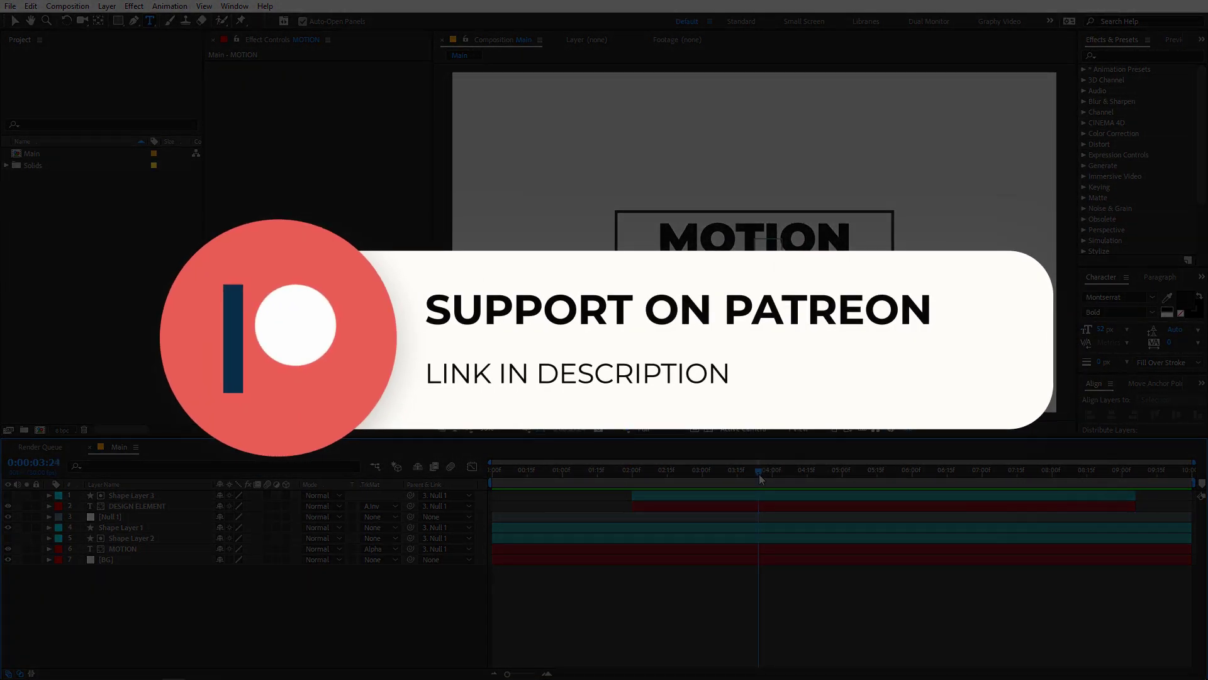